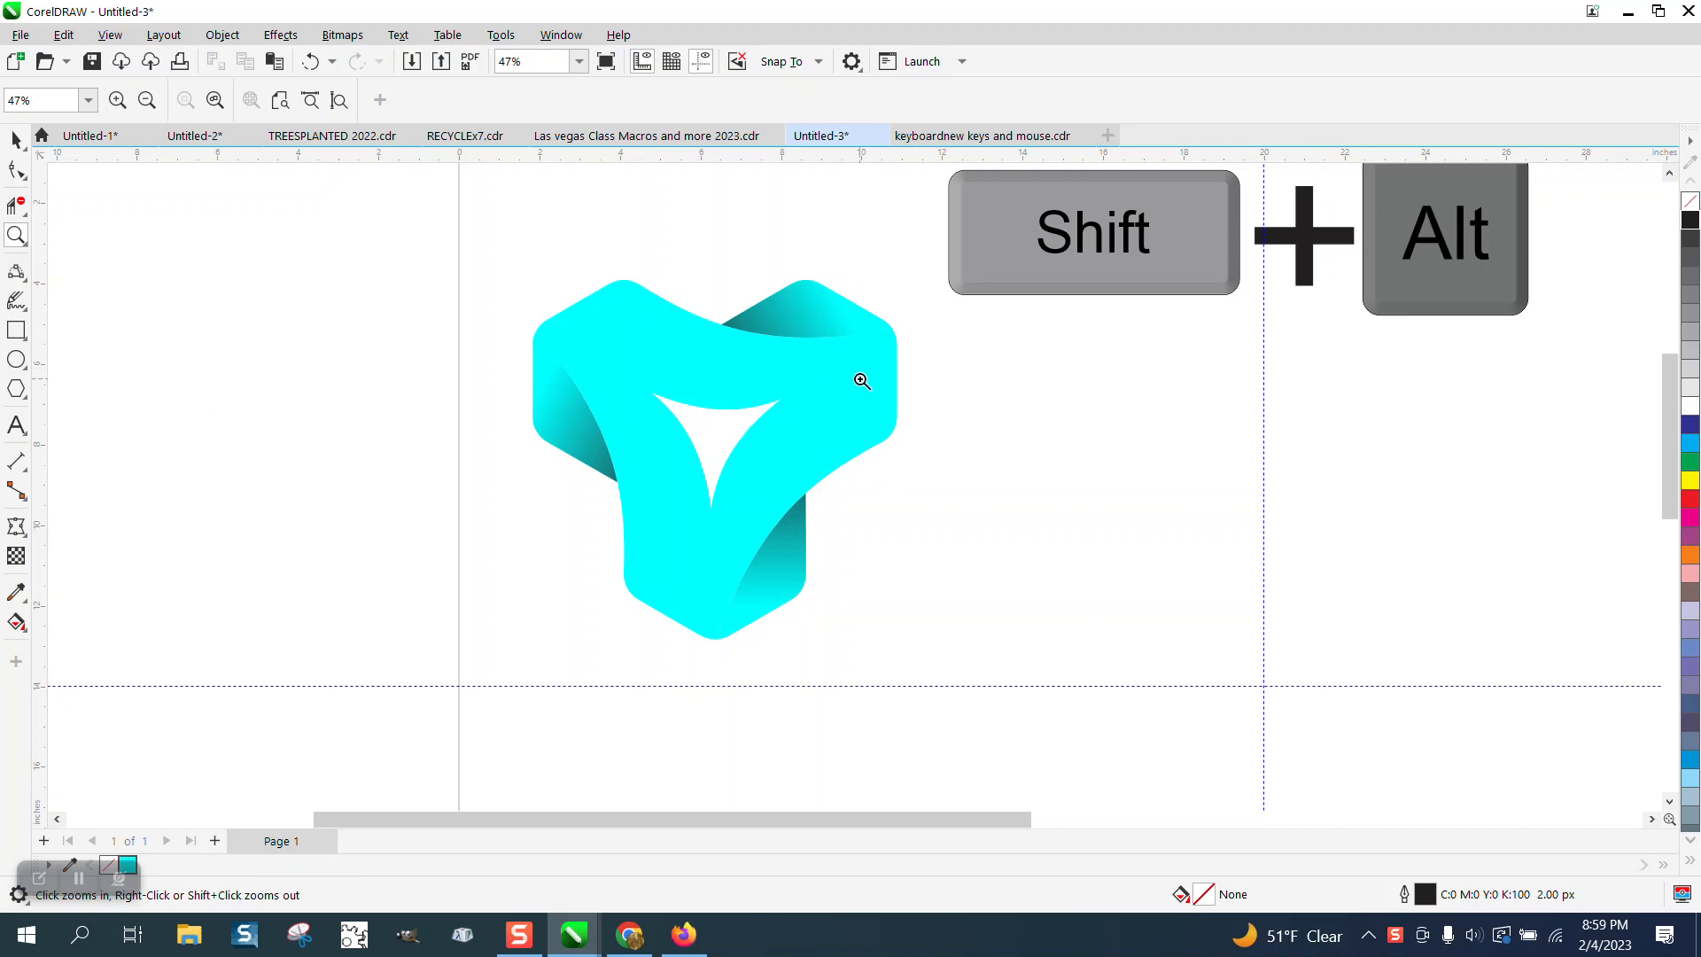
Step: Draw a hexagon about 4.25 by 4.9 inches beside the cyan logo and place two copies so all three share one corner
click(23, 387)
click(113, 385)
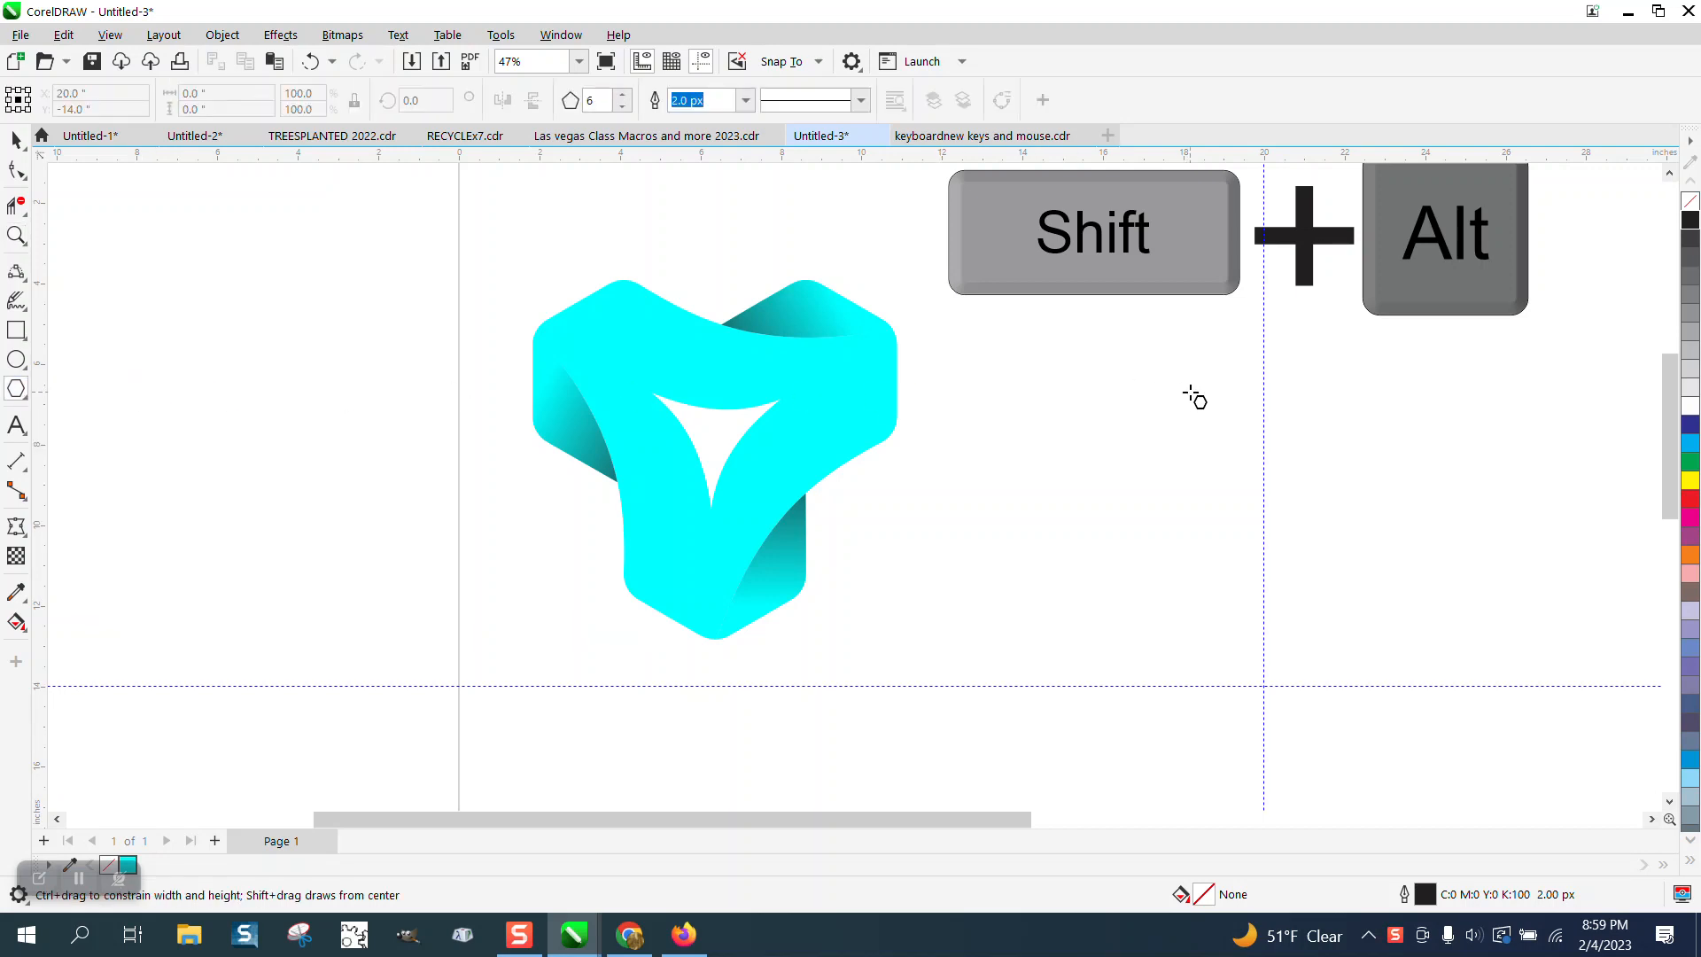
drag(1179, 396, 1018, 596)
click(16, 140)
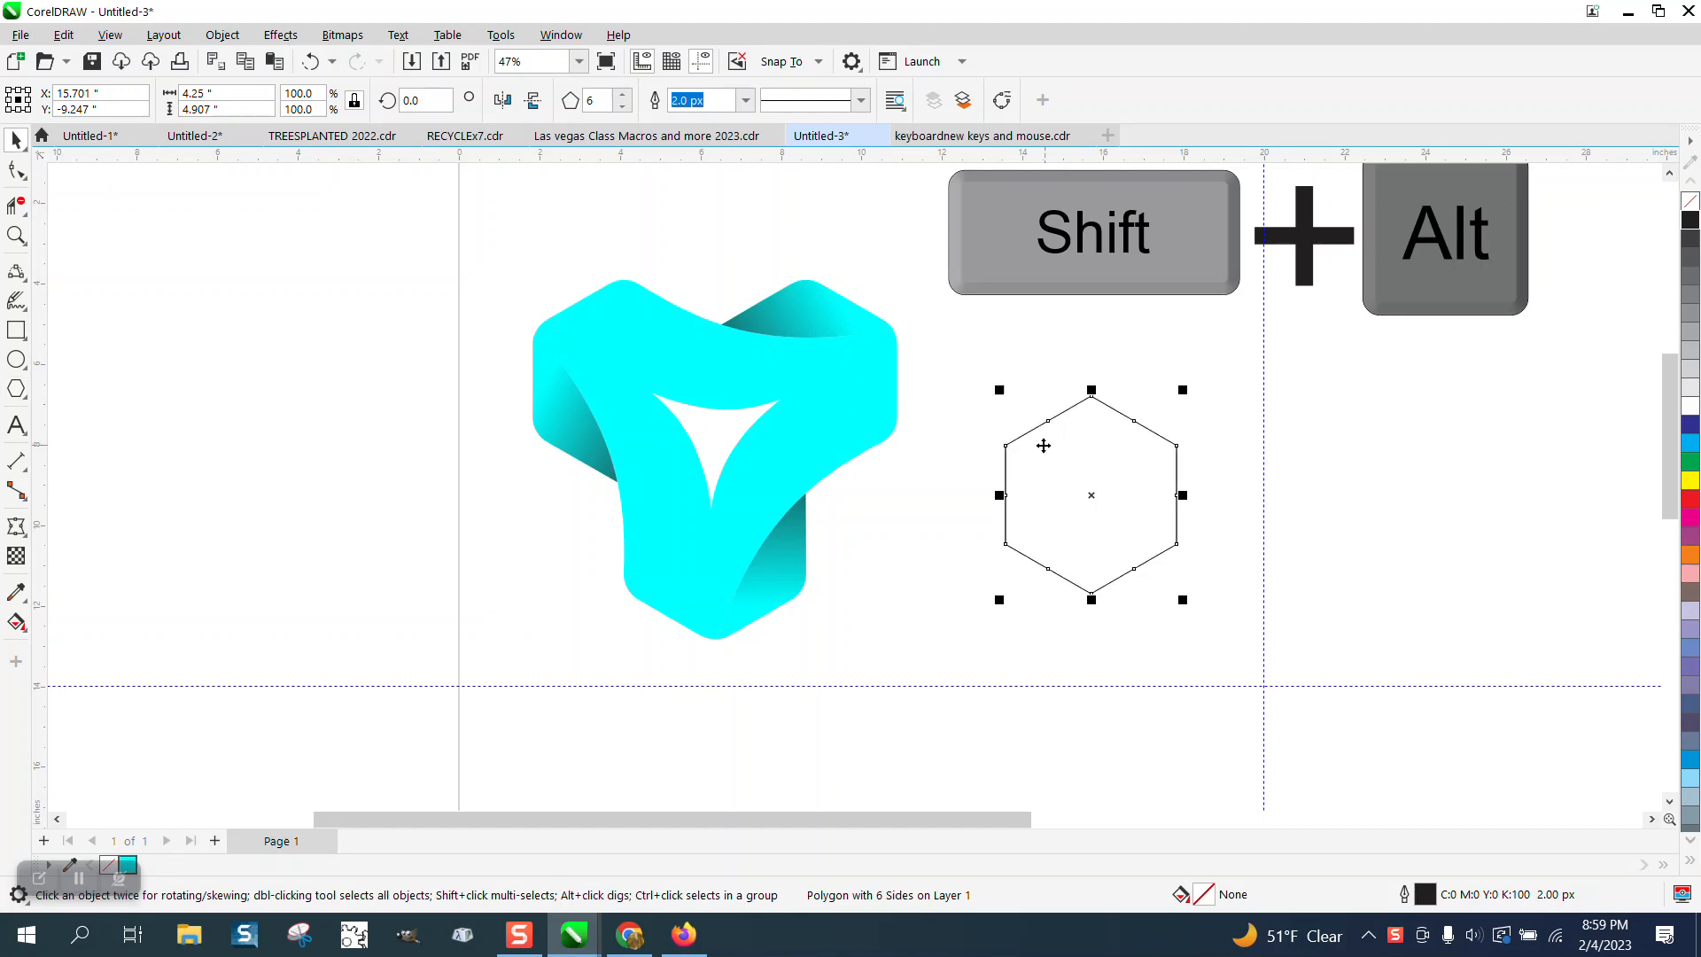
drag(1007, 447, 1177, 448)
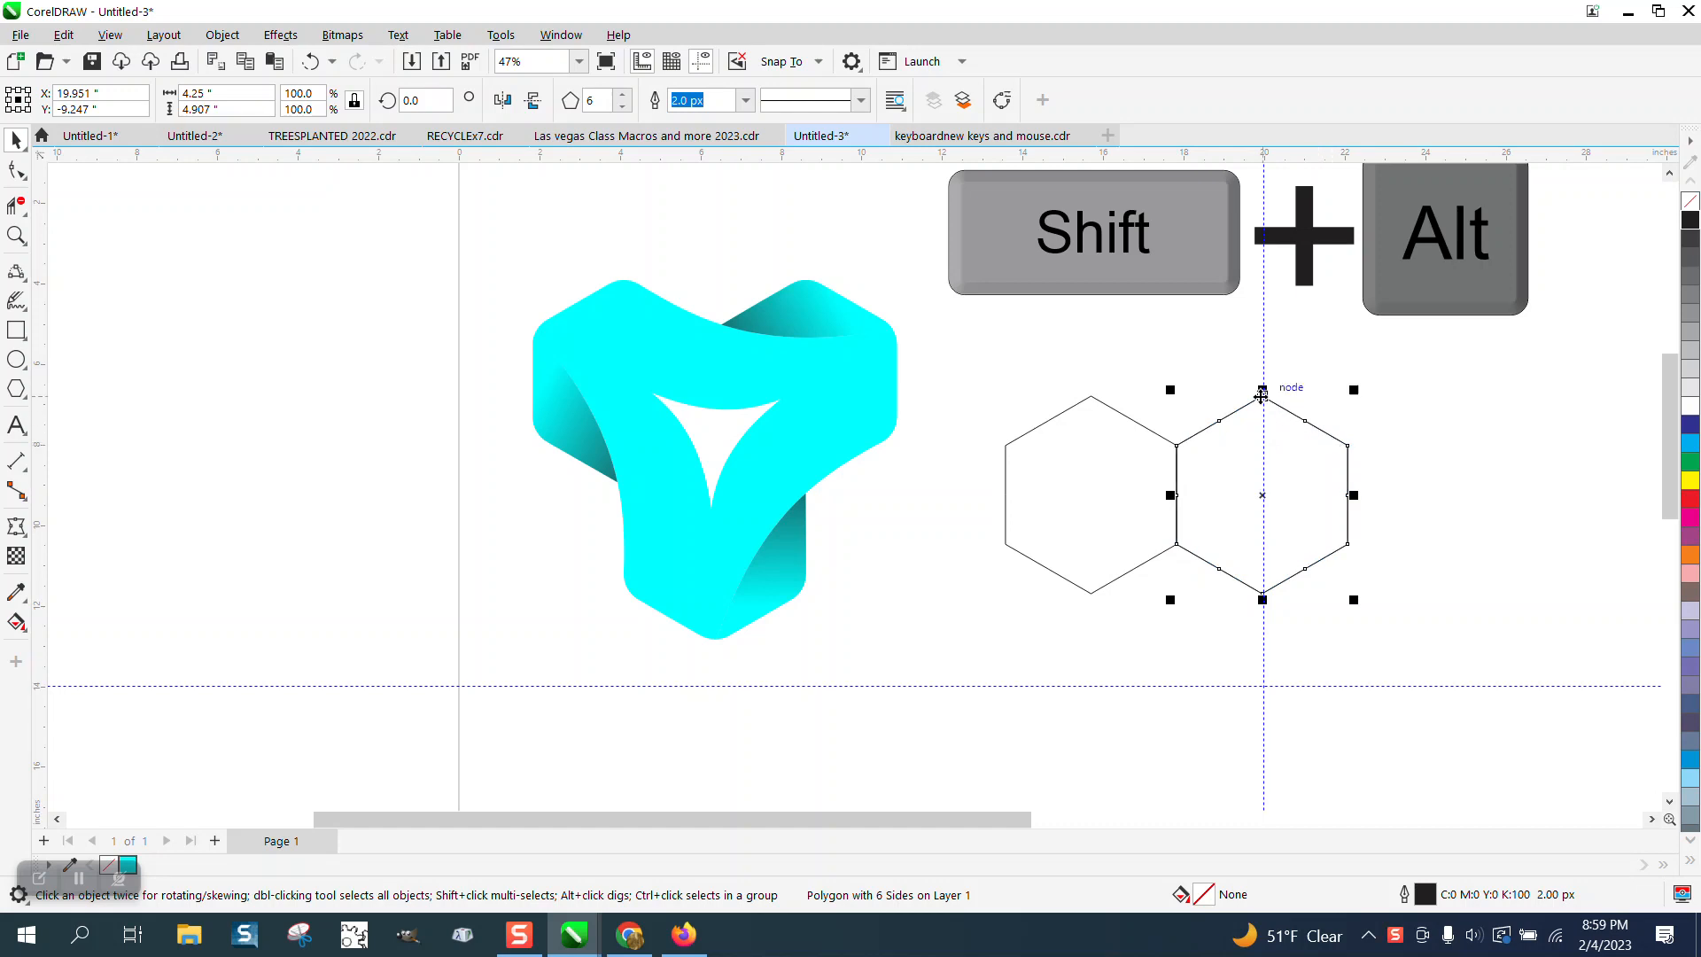
drag(1250, 403, 1161, 550)
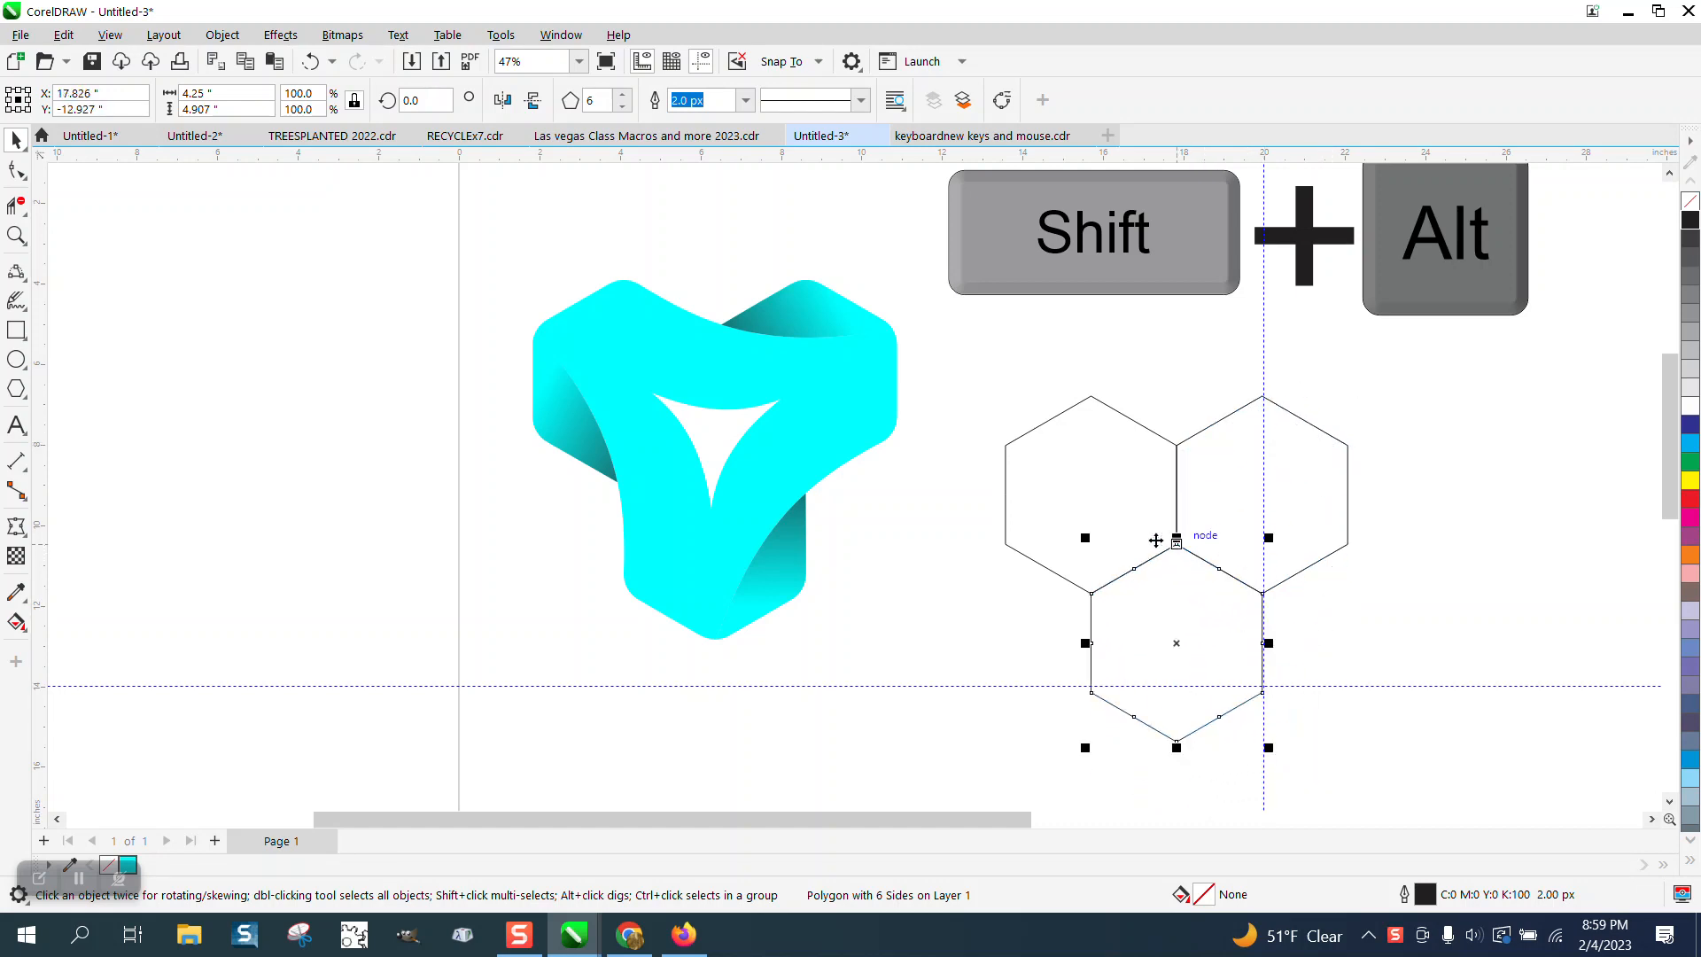
Step: Group the three hexagons and centre the group on the page
scroll(1006, 461, down, 2)
drag(979, 384, 1387, 759)
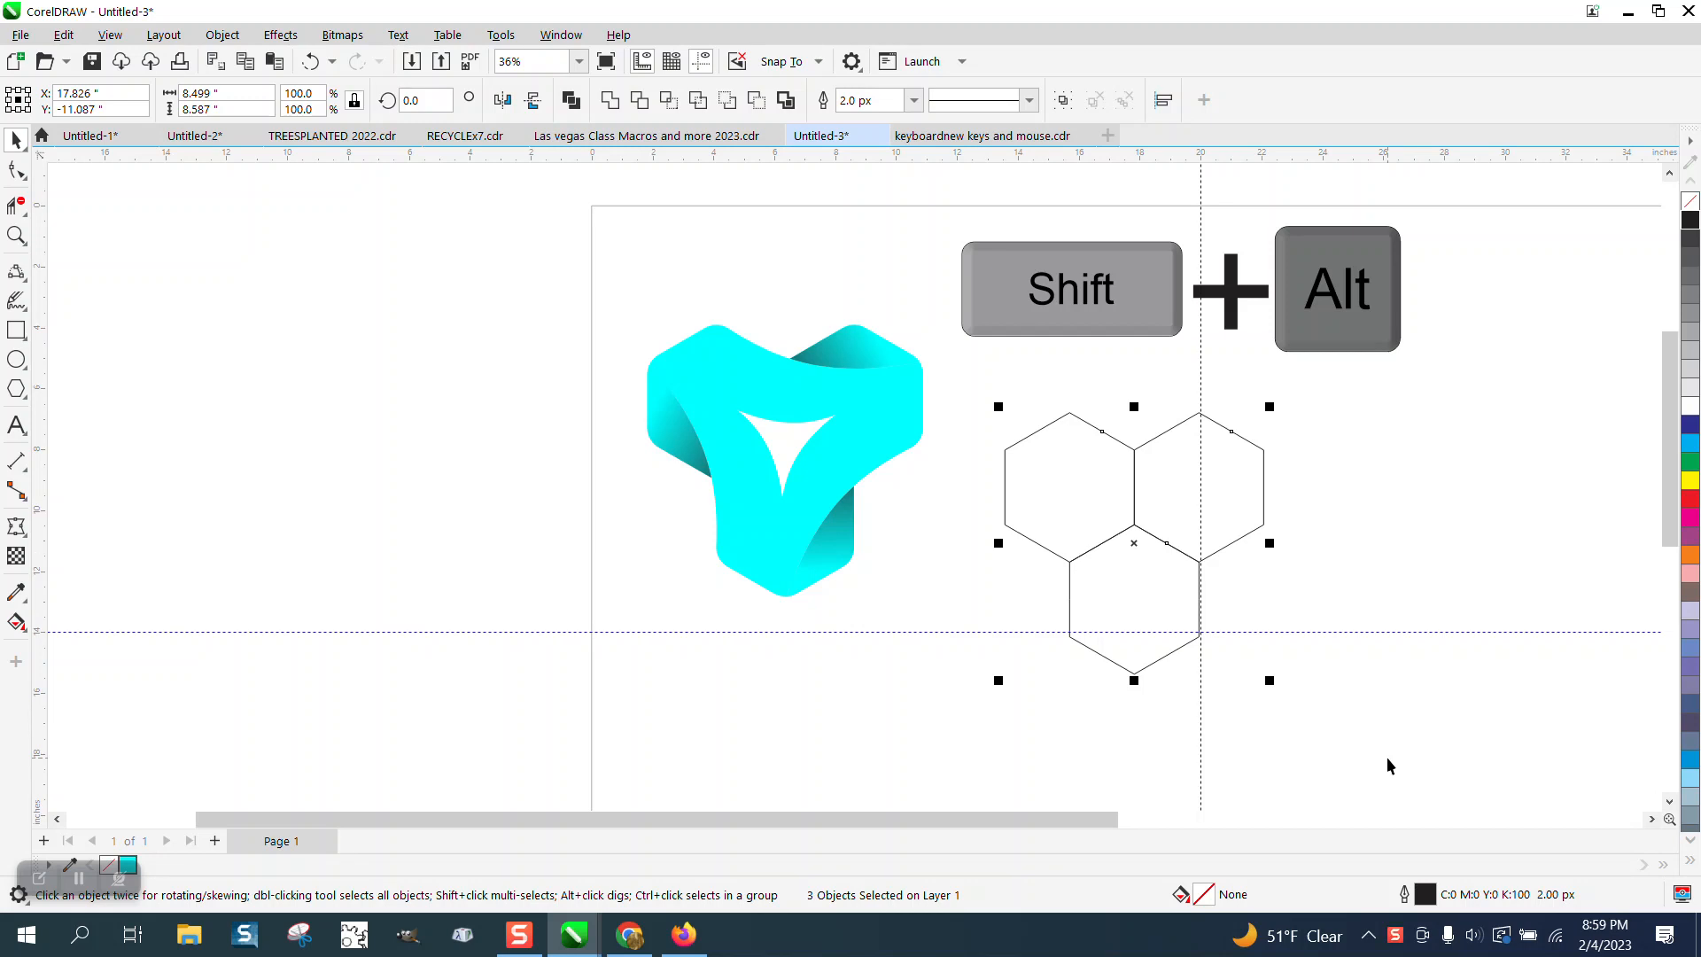
key(ctrl+g)
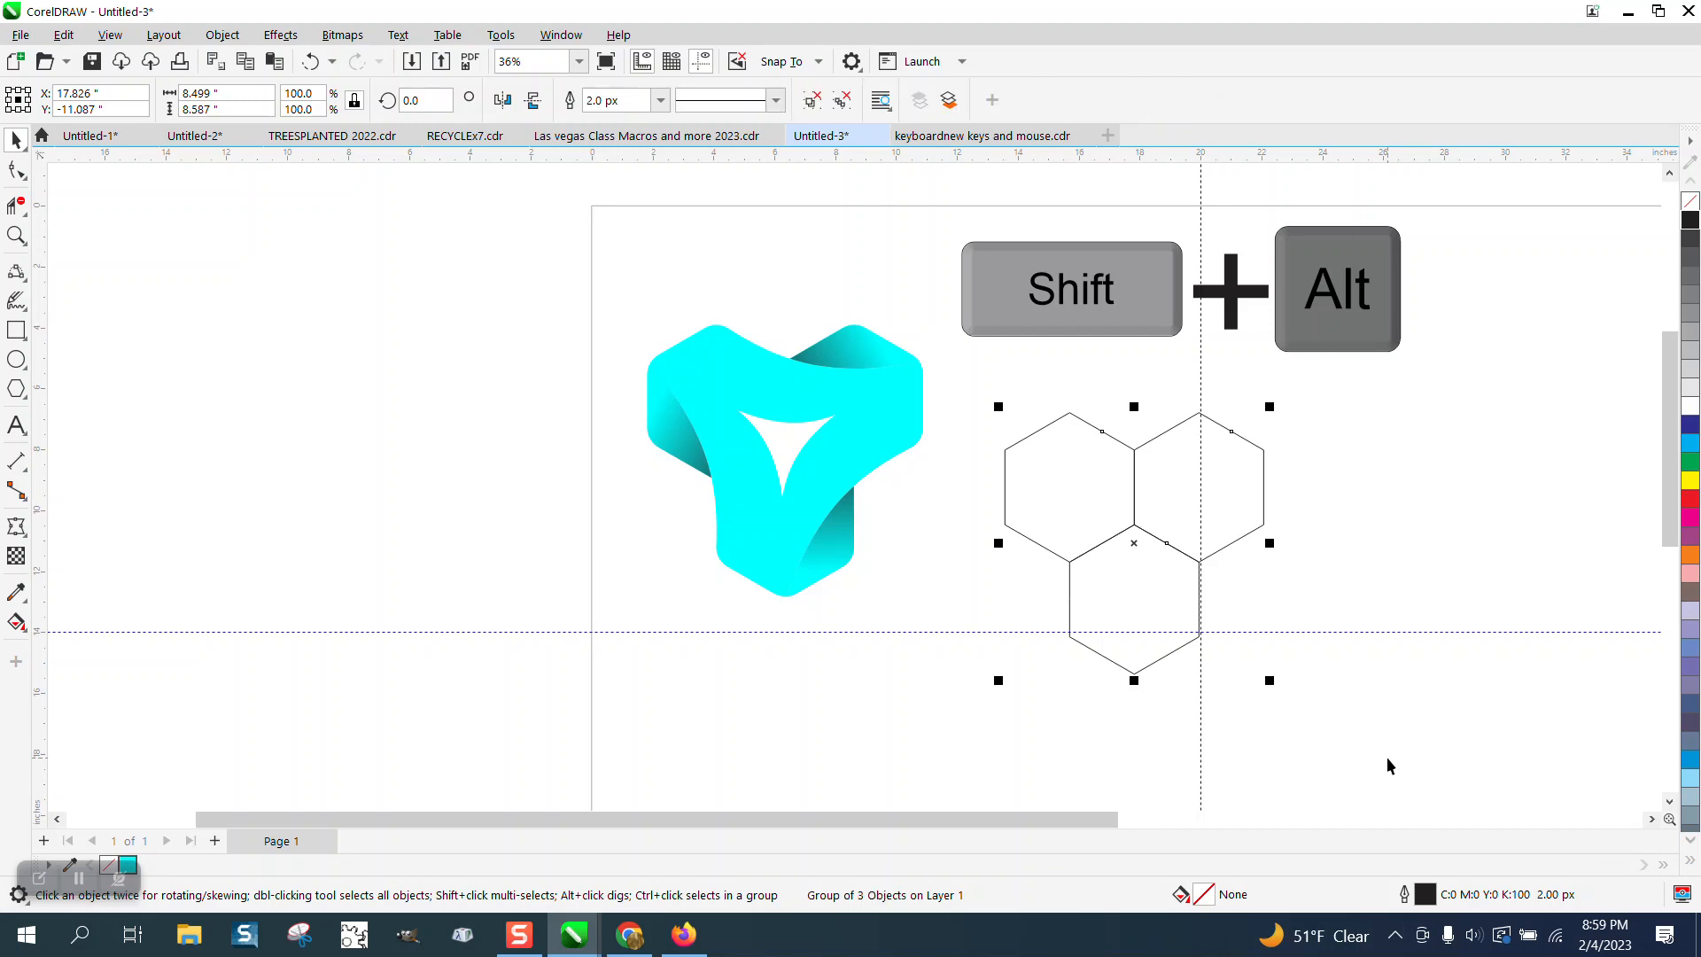
key(p)
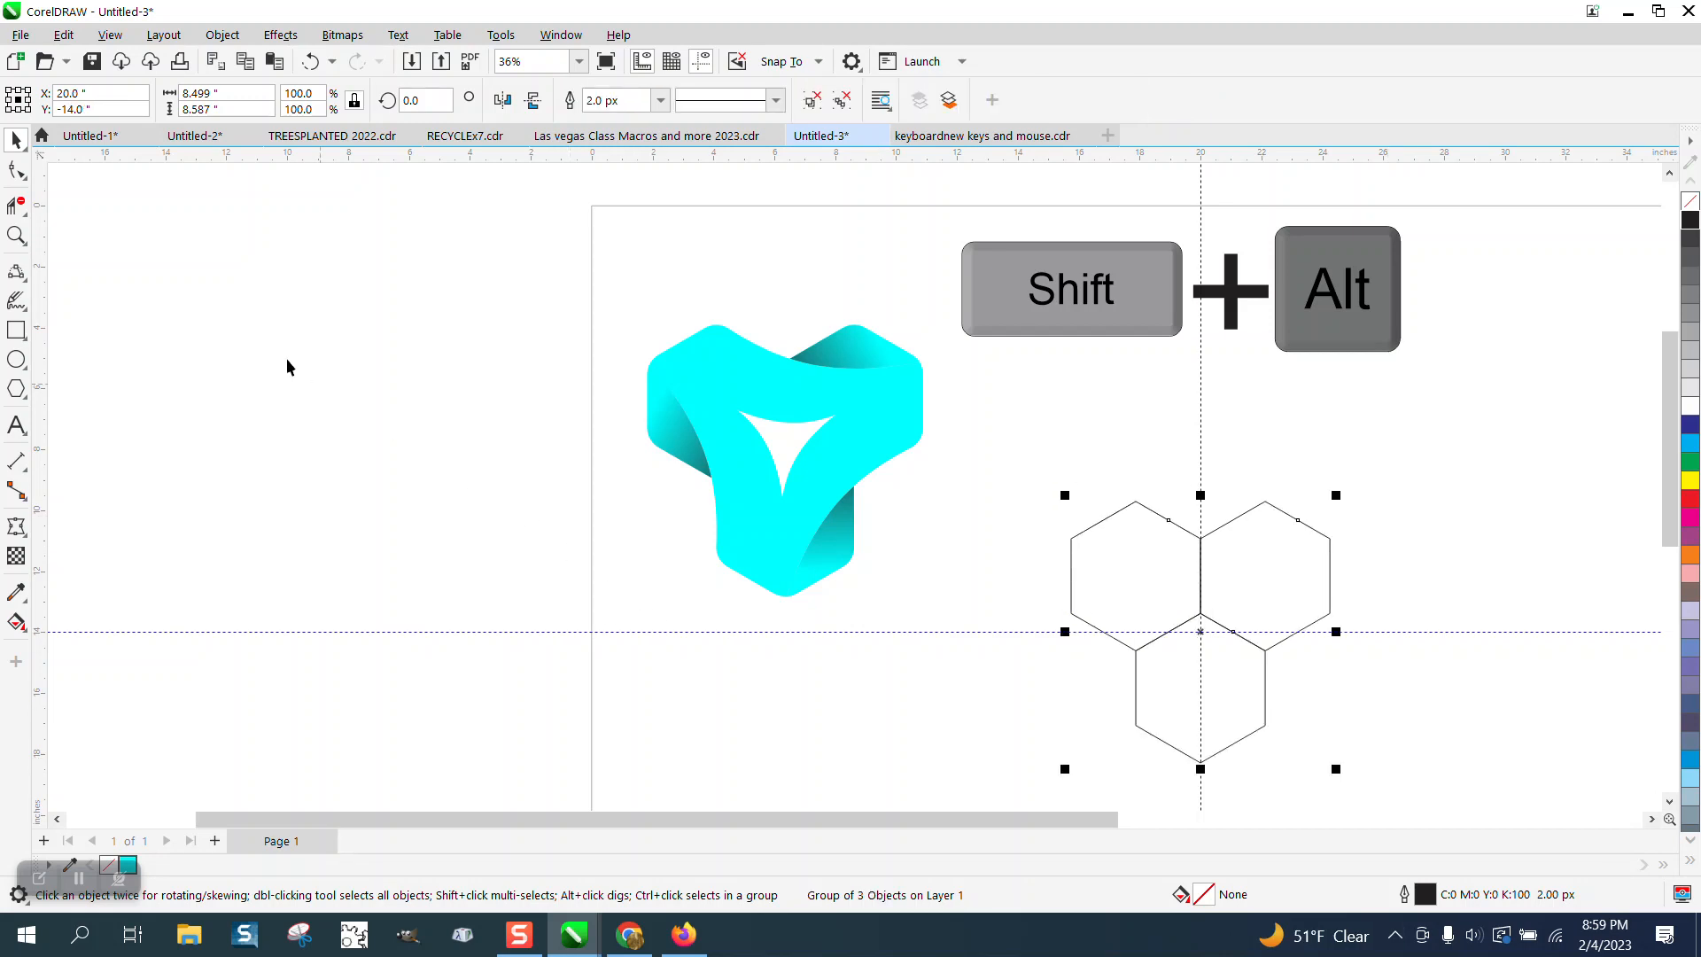
Step: Move the hexagon group straight down so the corner shared by all three hexagons snaps to the guideline intersection
click(16, 235)
drag(1067, 514, 1417, 822)
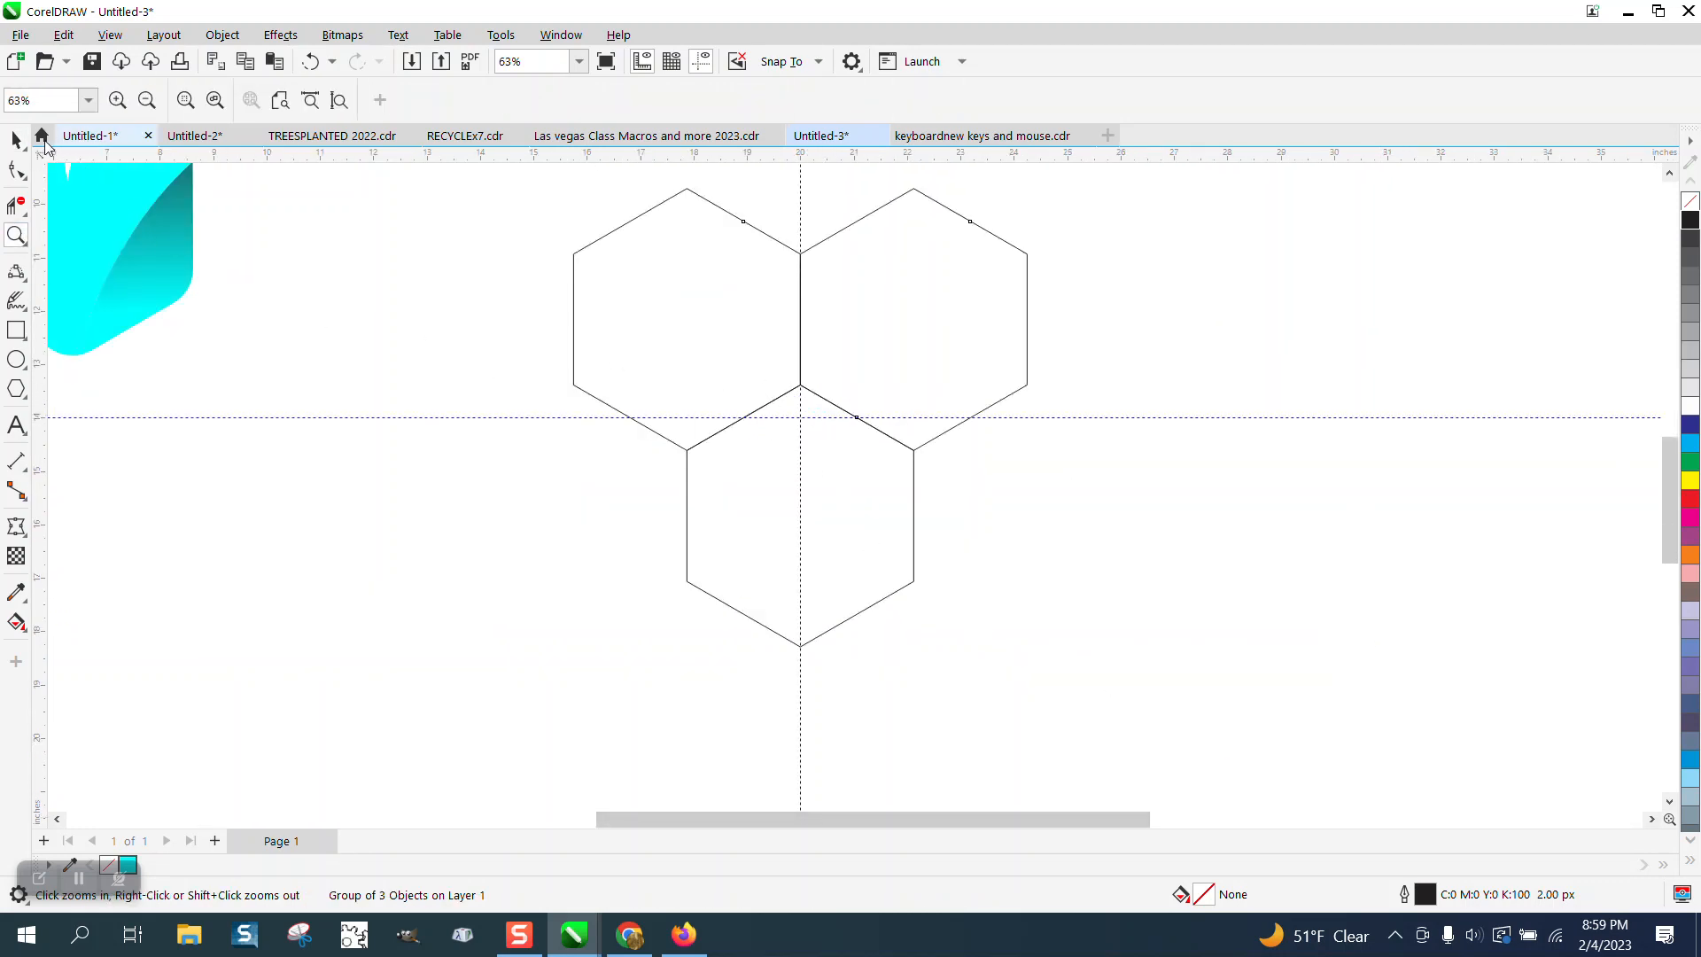
click(16, 139)
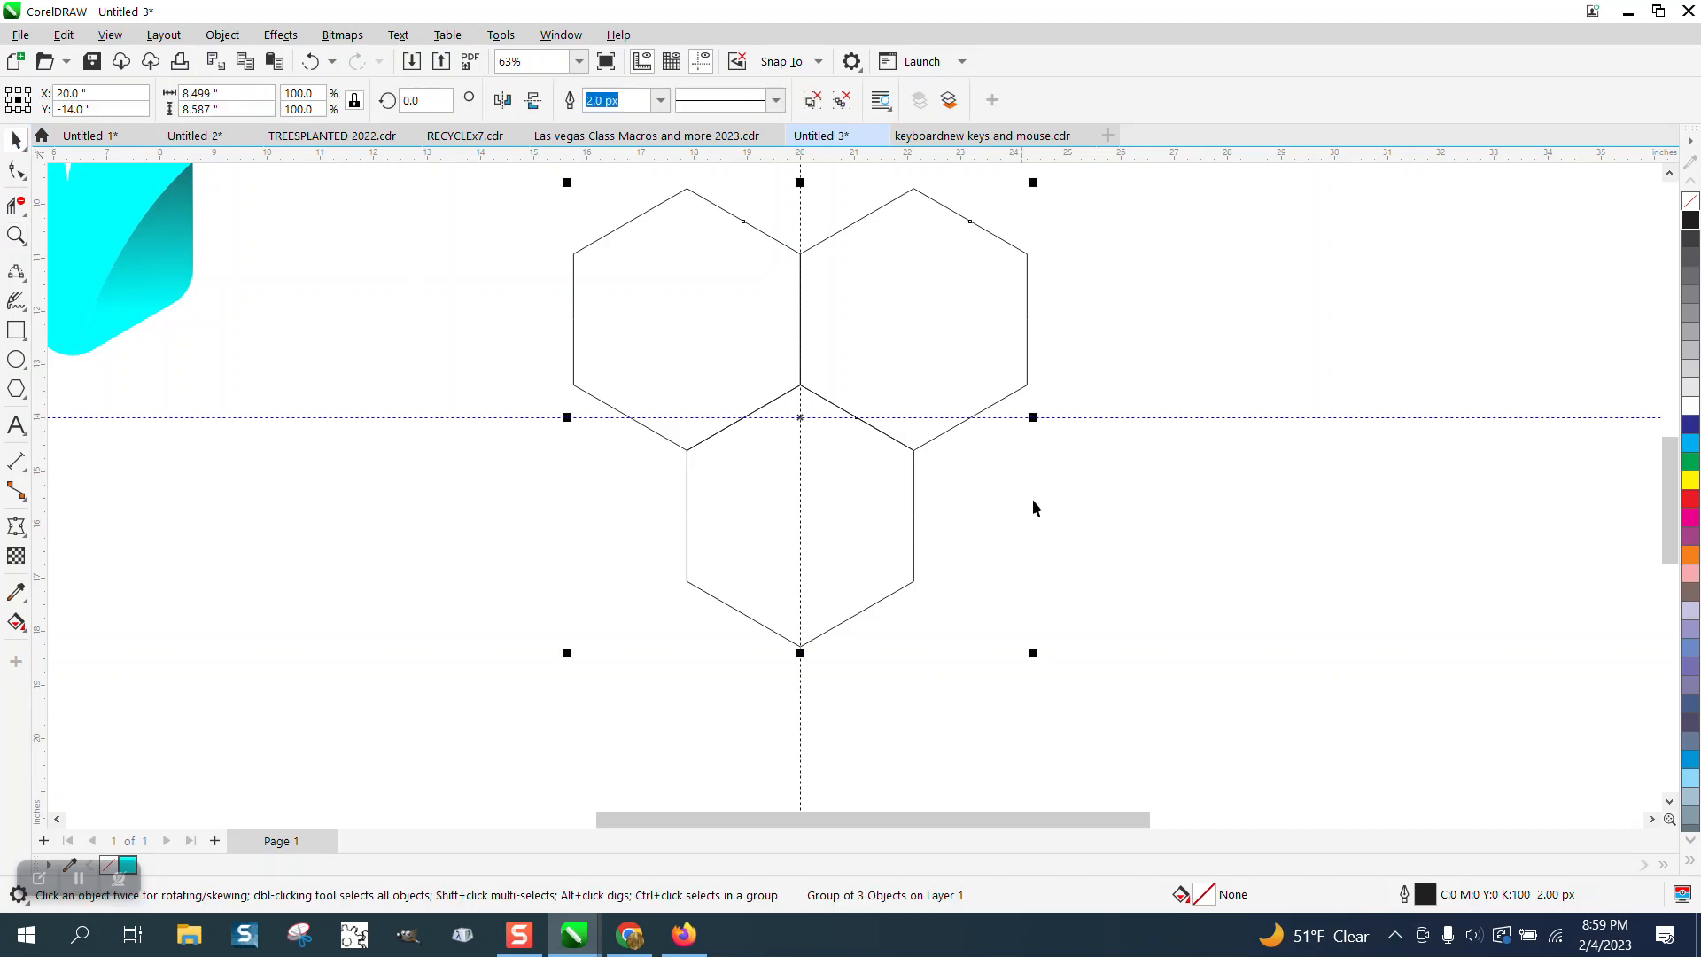
click(1055, 516)
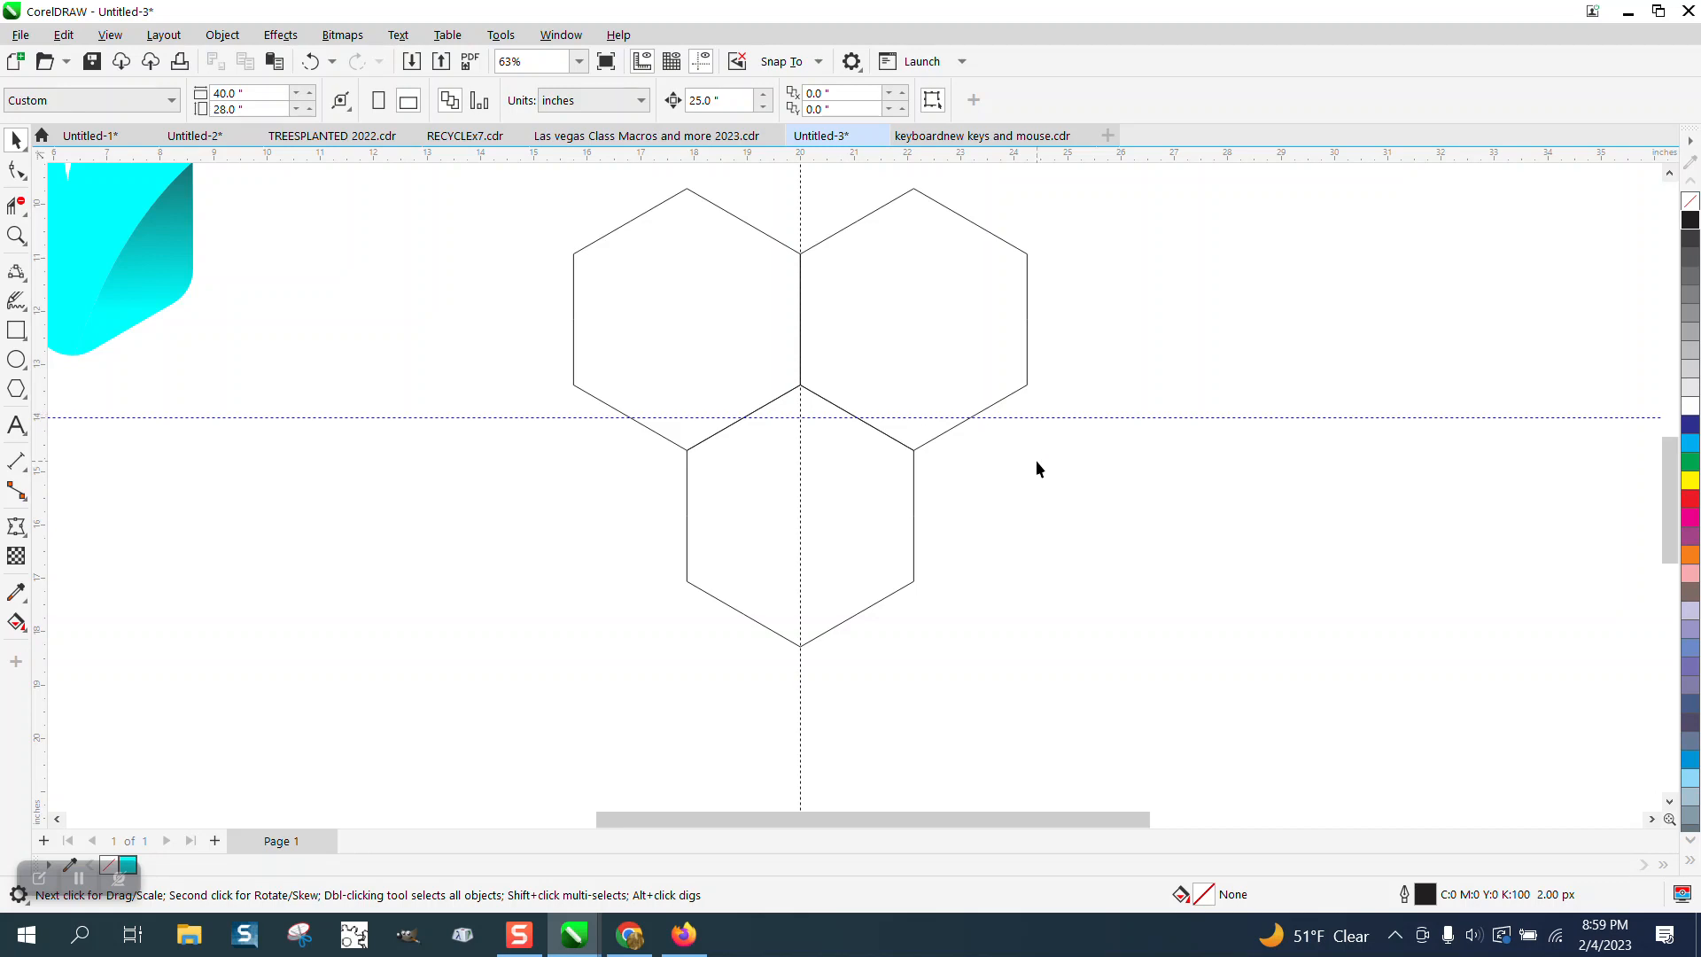
click(800, 389)
drag(799, 390, 800, 418)
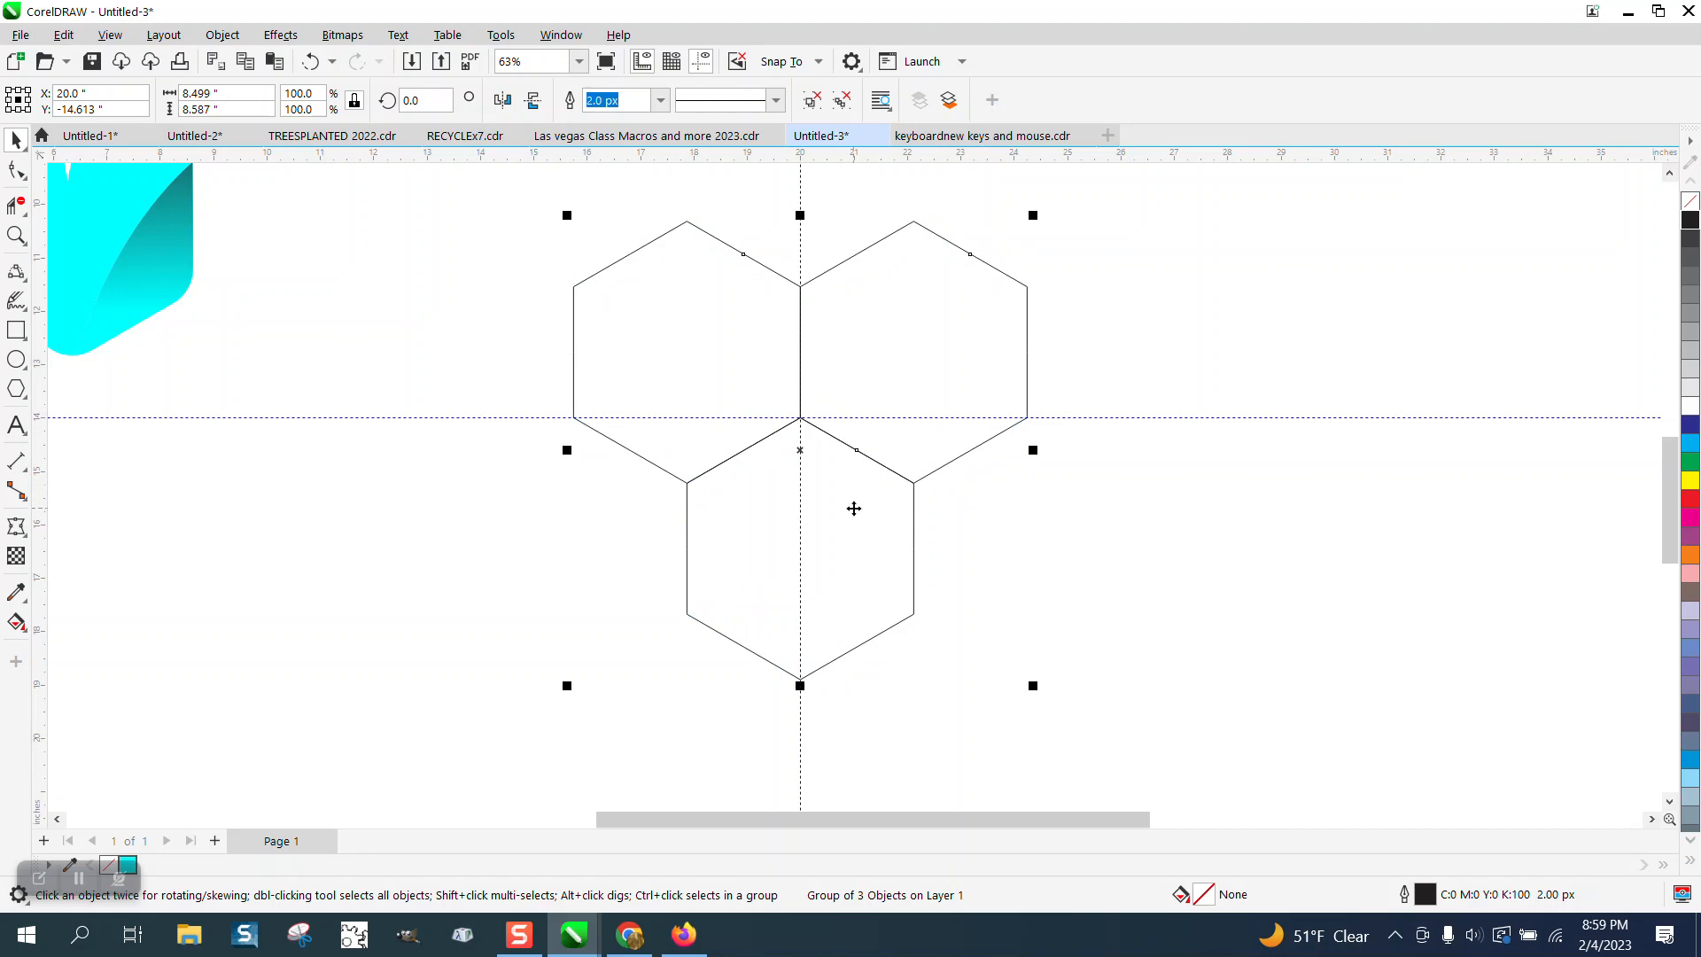
Step: Delete the inner segments where the hexagons meet with Virtual Segment Delete, hiding the guidelines while deleting and showing them again
scroll(821, 480, down, 2)
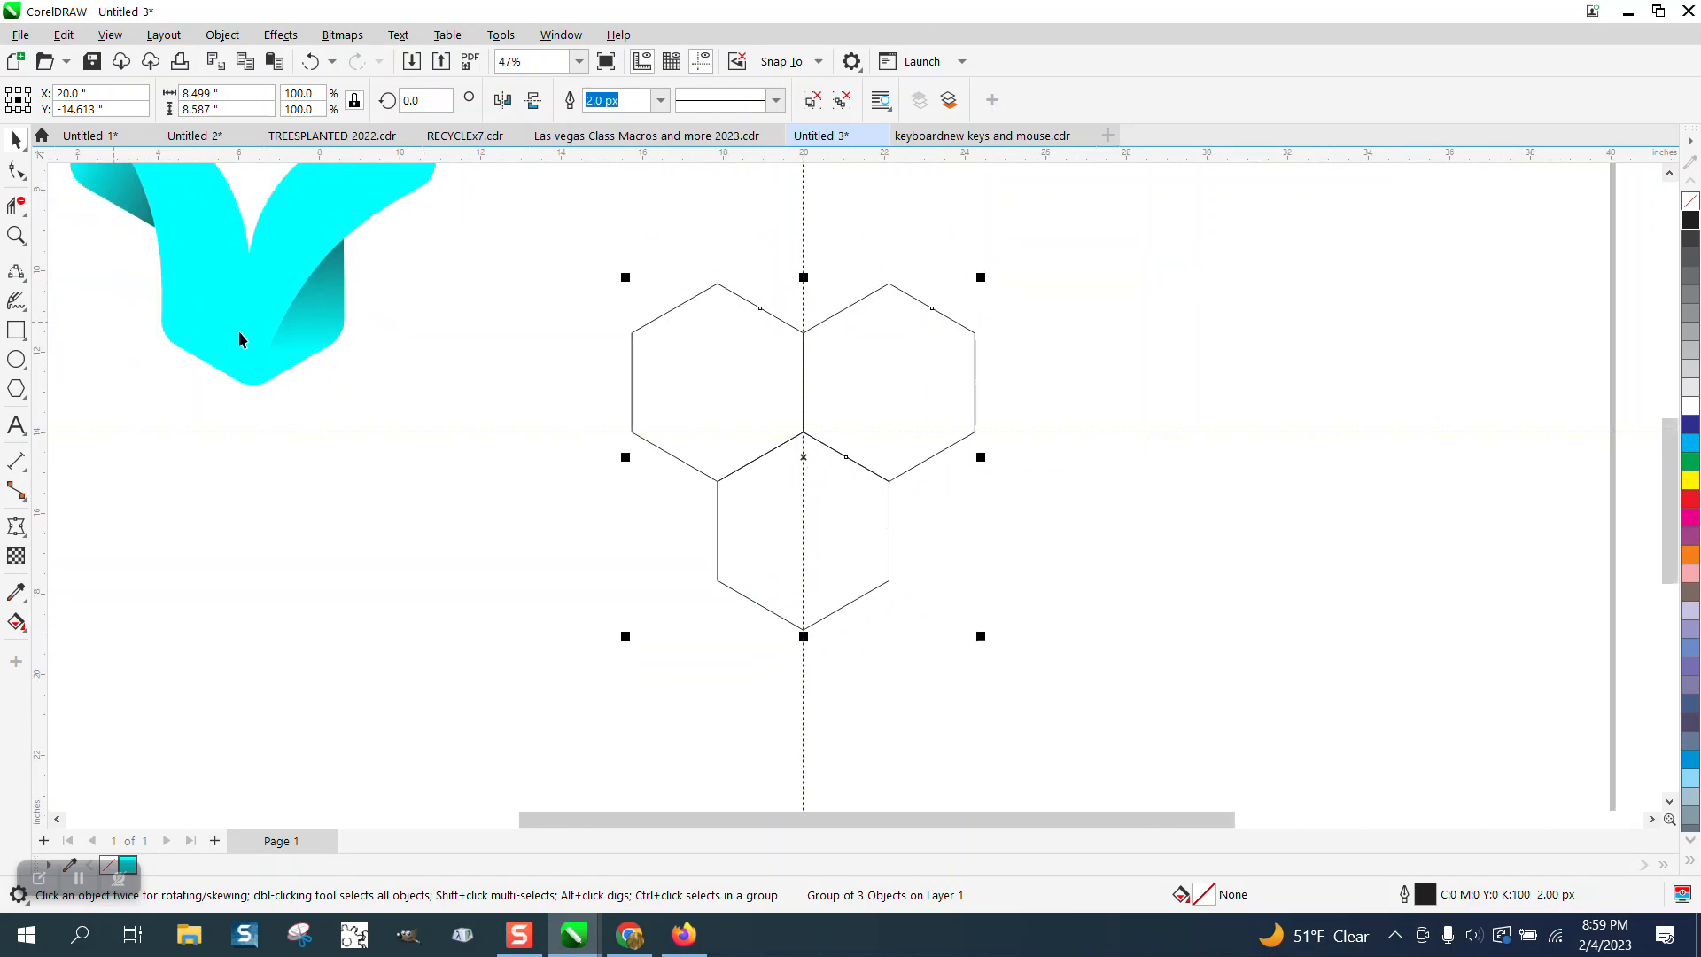
click(697, 64)
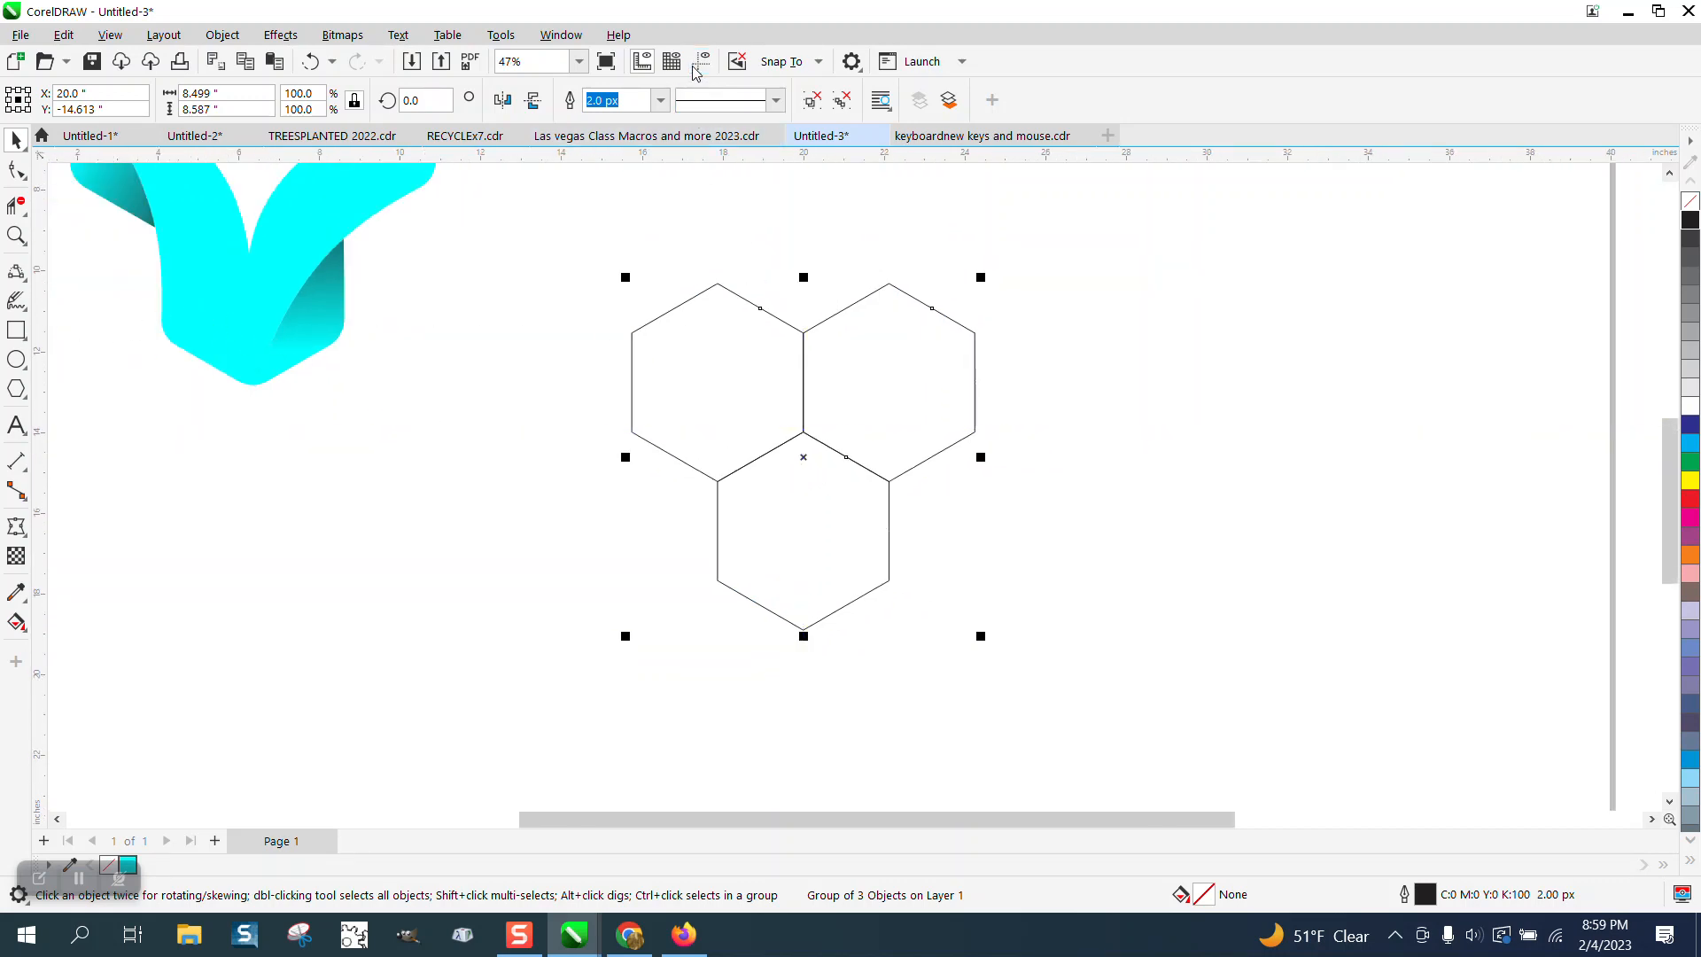
click(16, 206)
drag(742, 391, 847, 463)
click(803, 355)
click(875, 474)
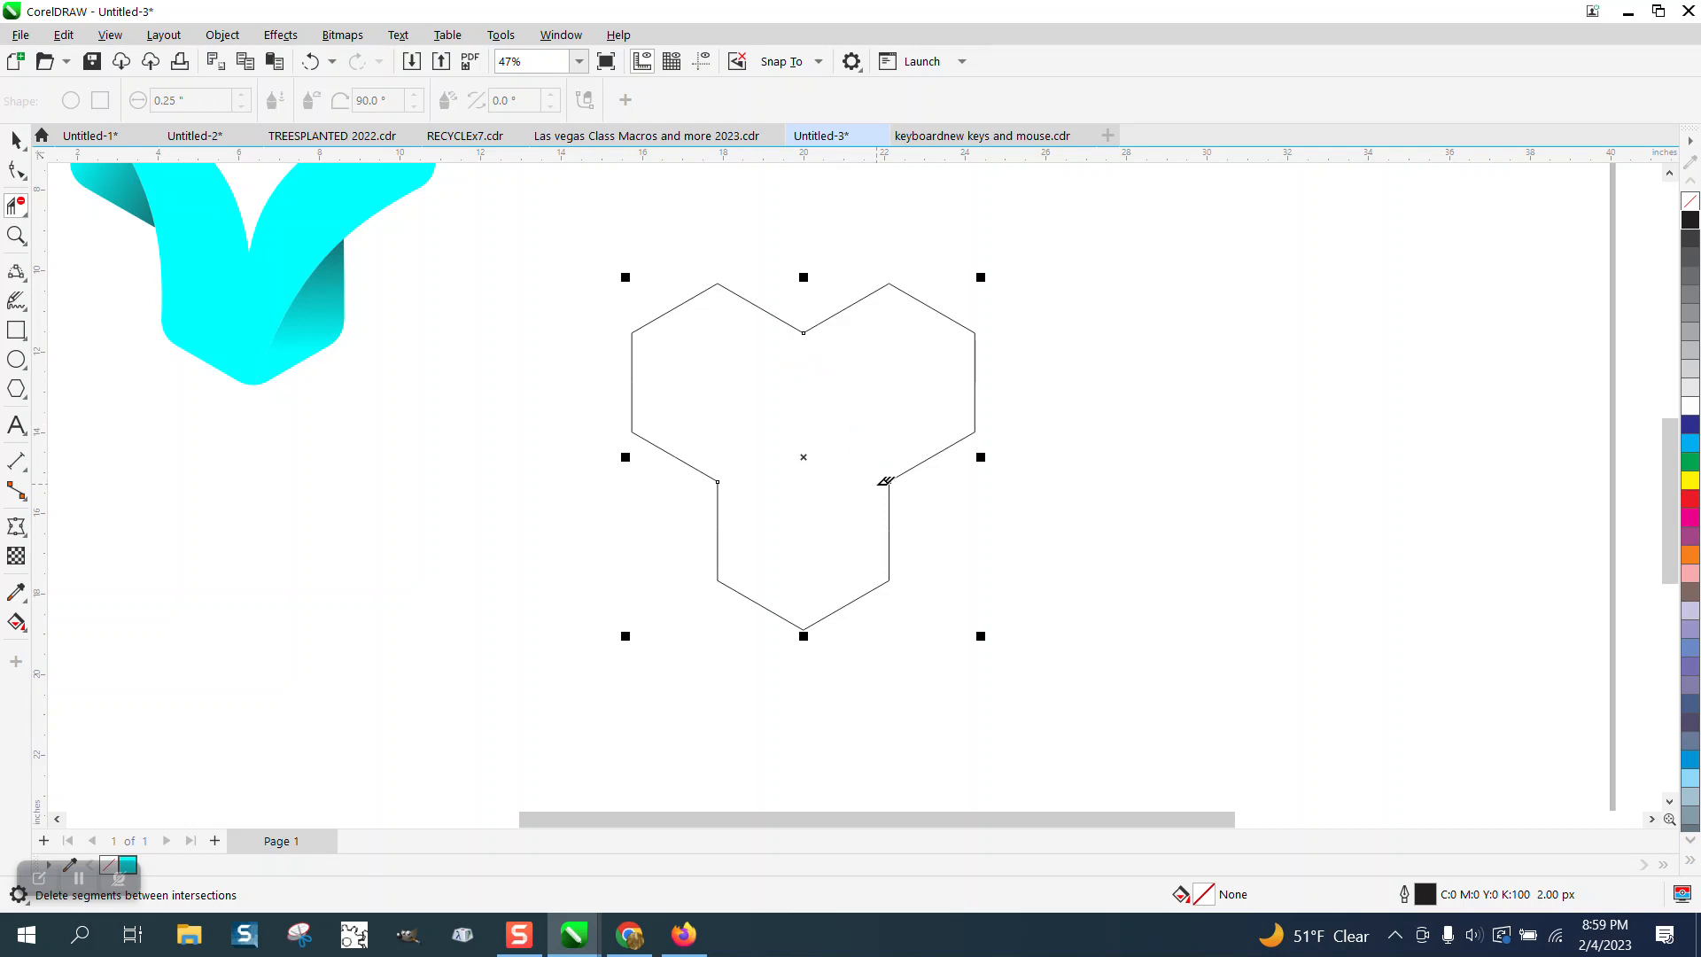
click(705, 63)
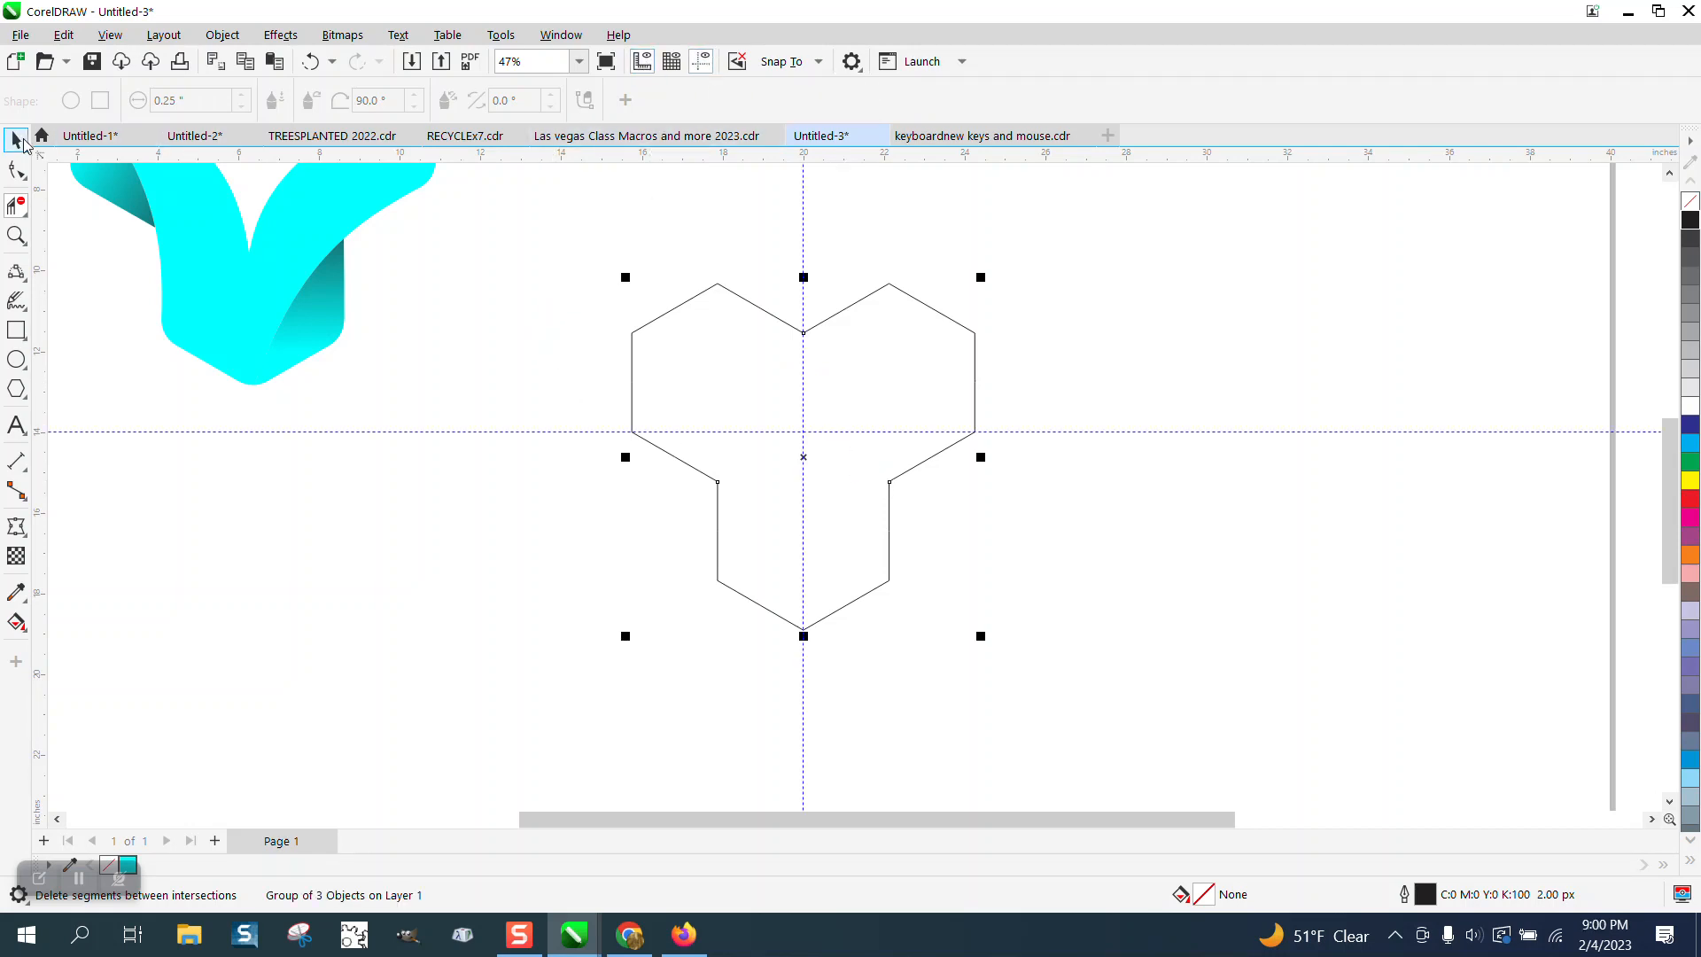
Step: Try to convert the grouped three-hexagon outline to curves and edit its nodes with the Shape tool
click(14, 140)
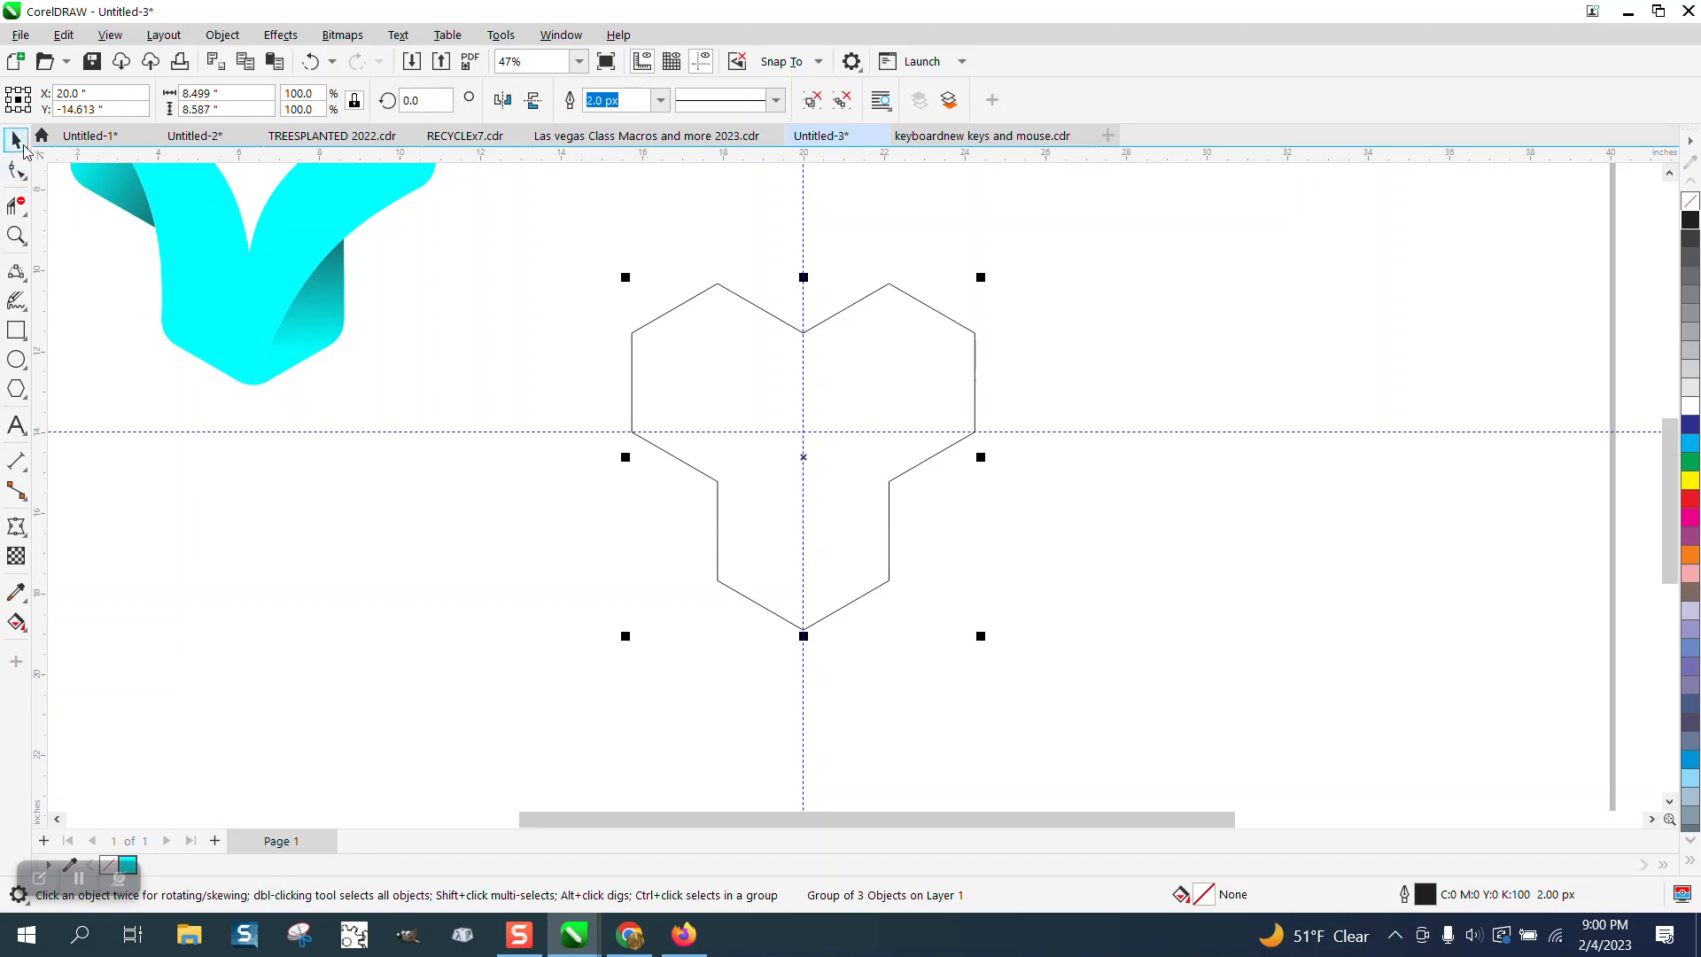
click(16, 169)
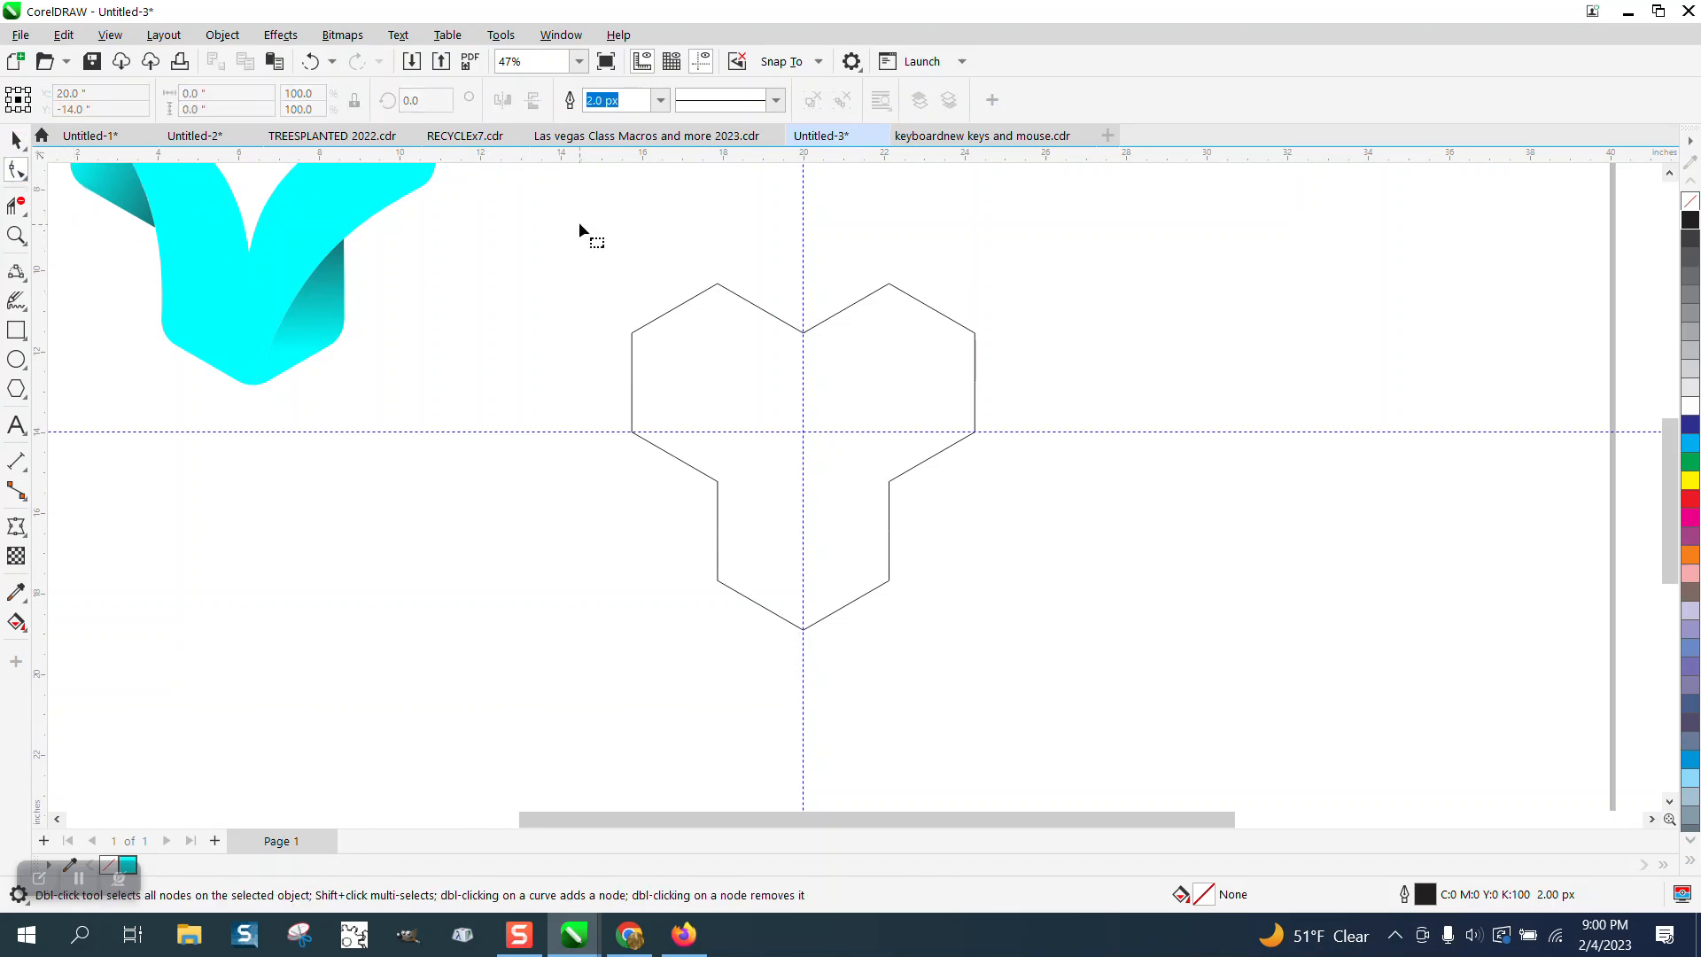
click(16, 140)
drag(590, 232, 1109, 693)
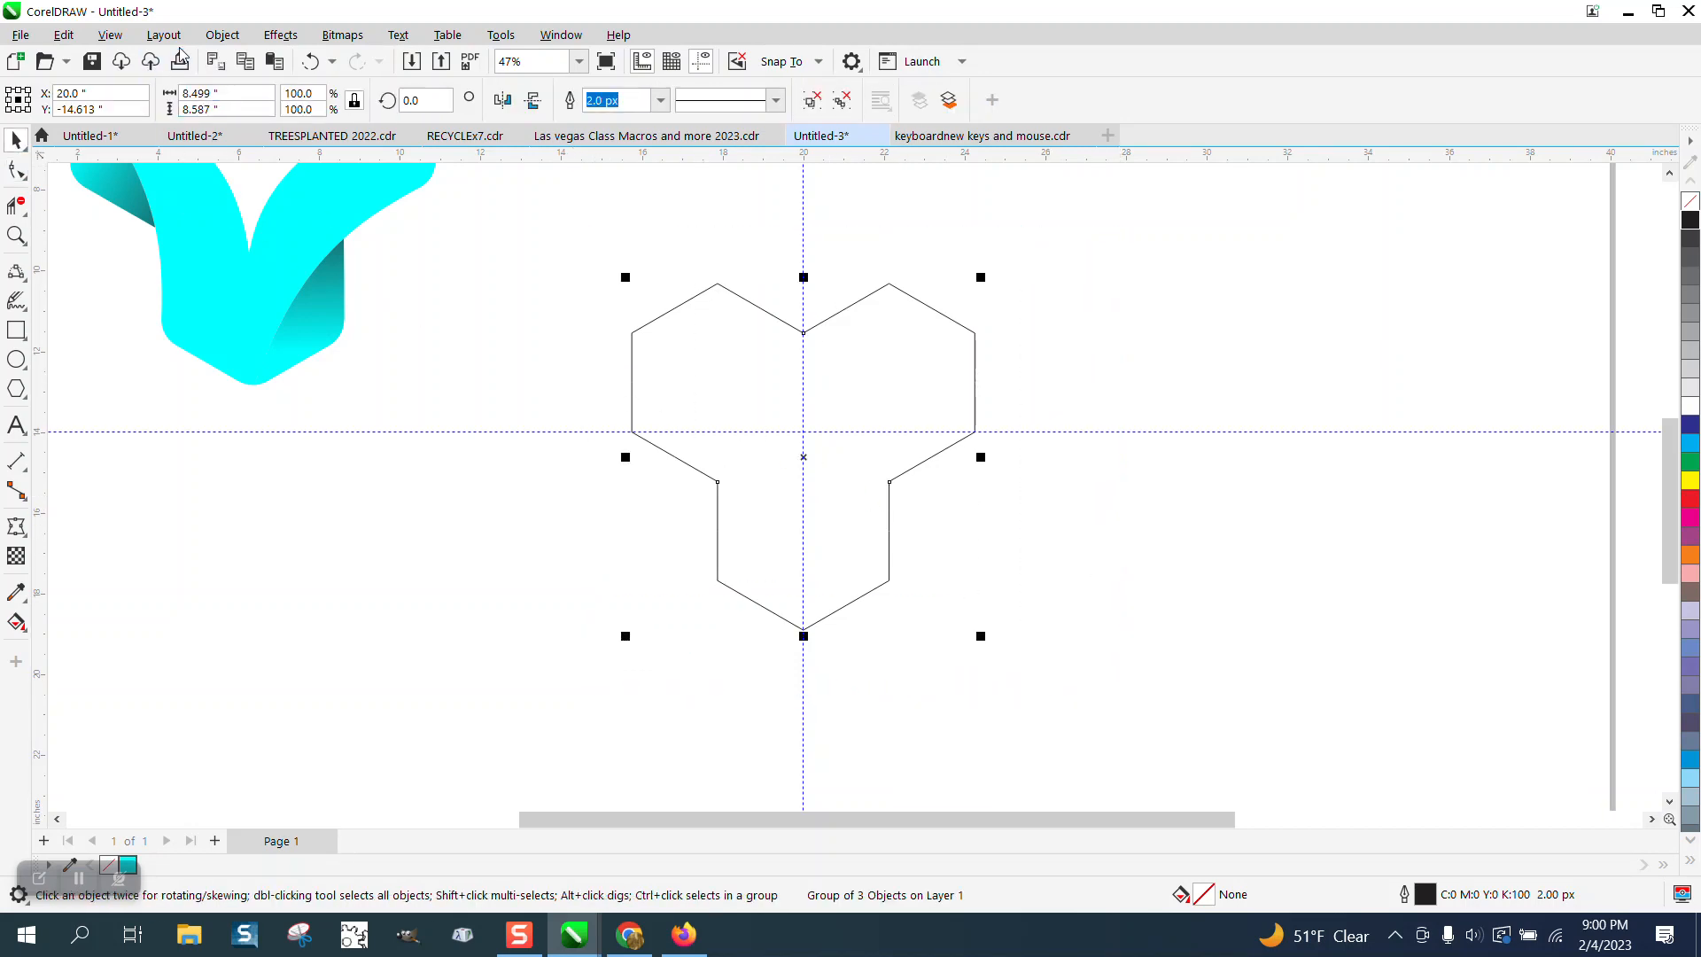
click(223, 34)
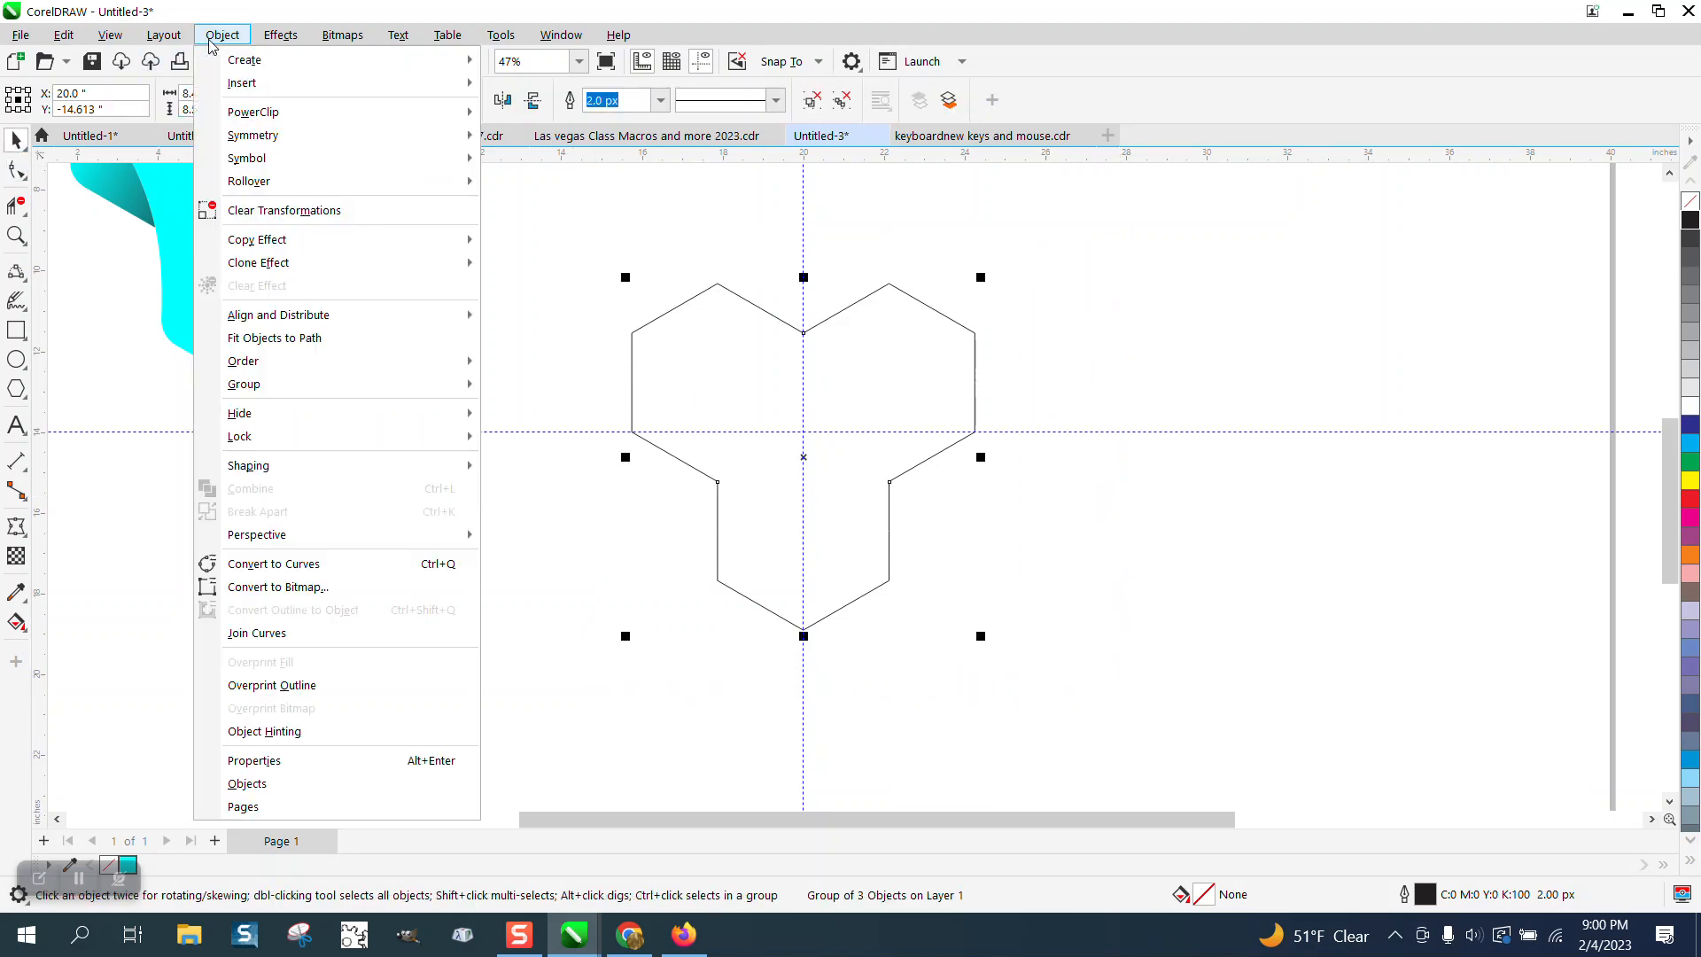
click(277, 567)
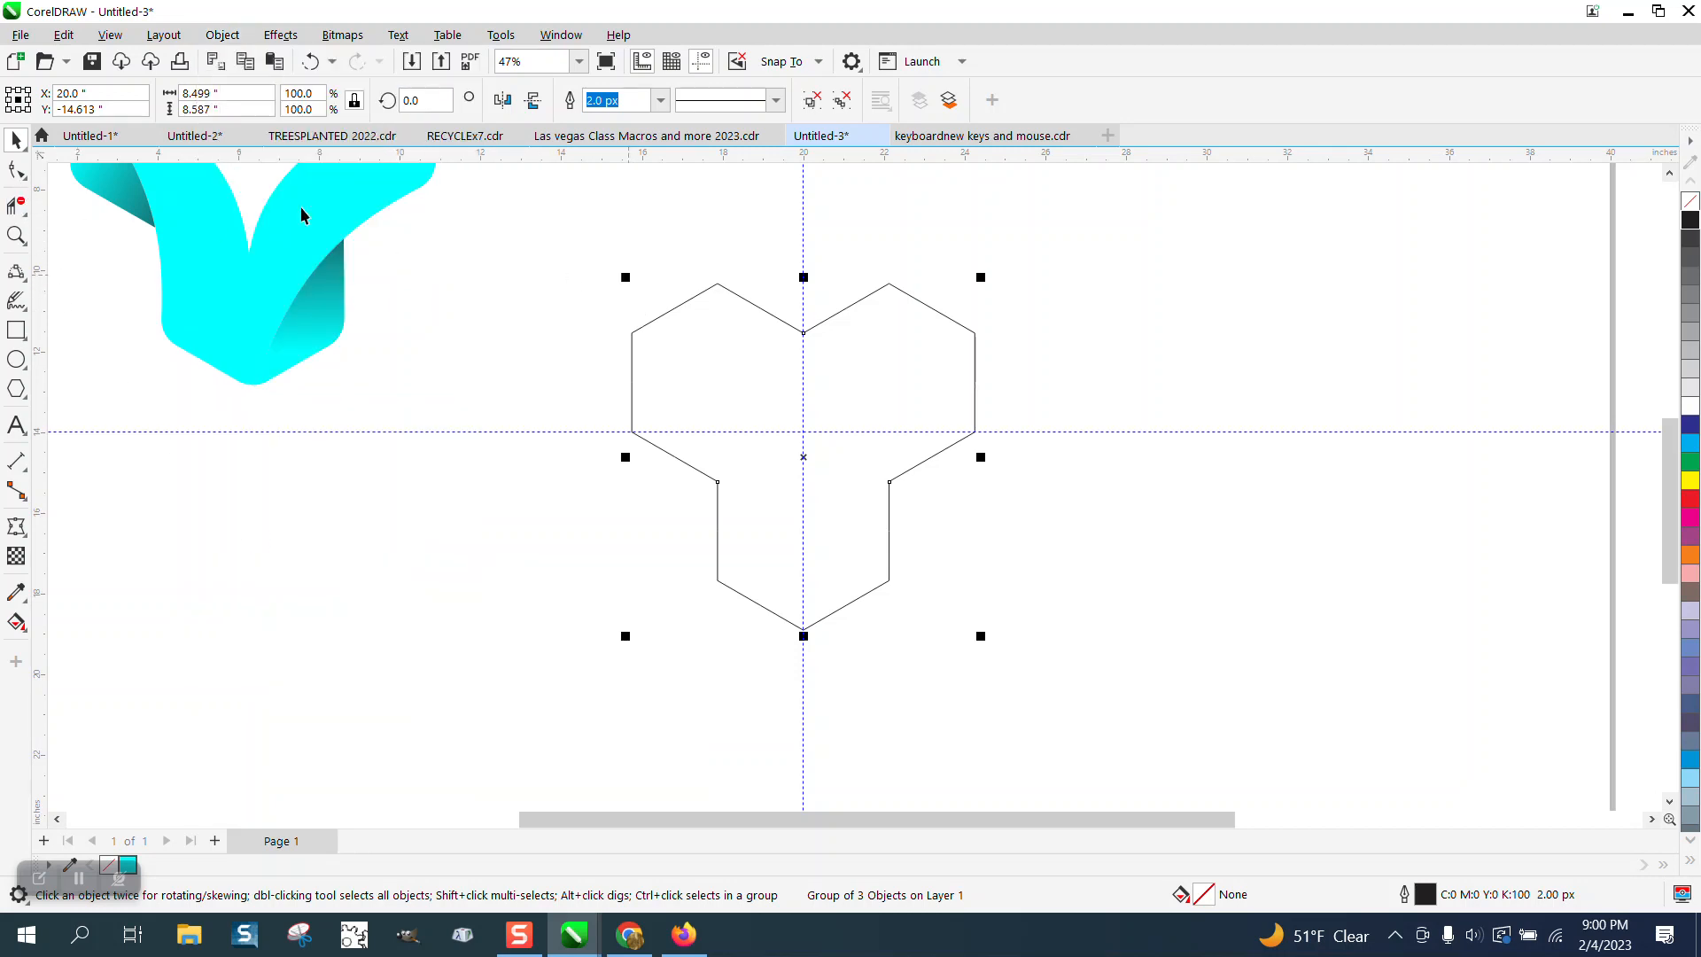
click(16, 169)
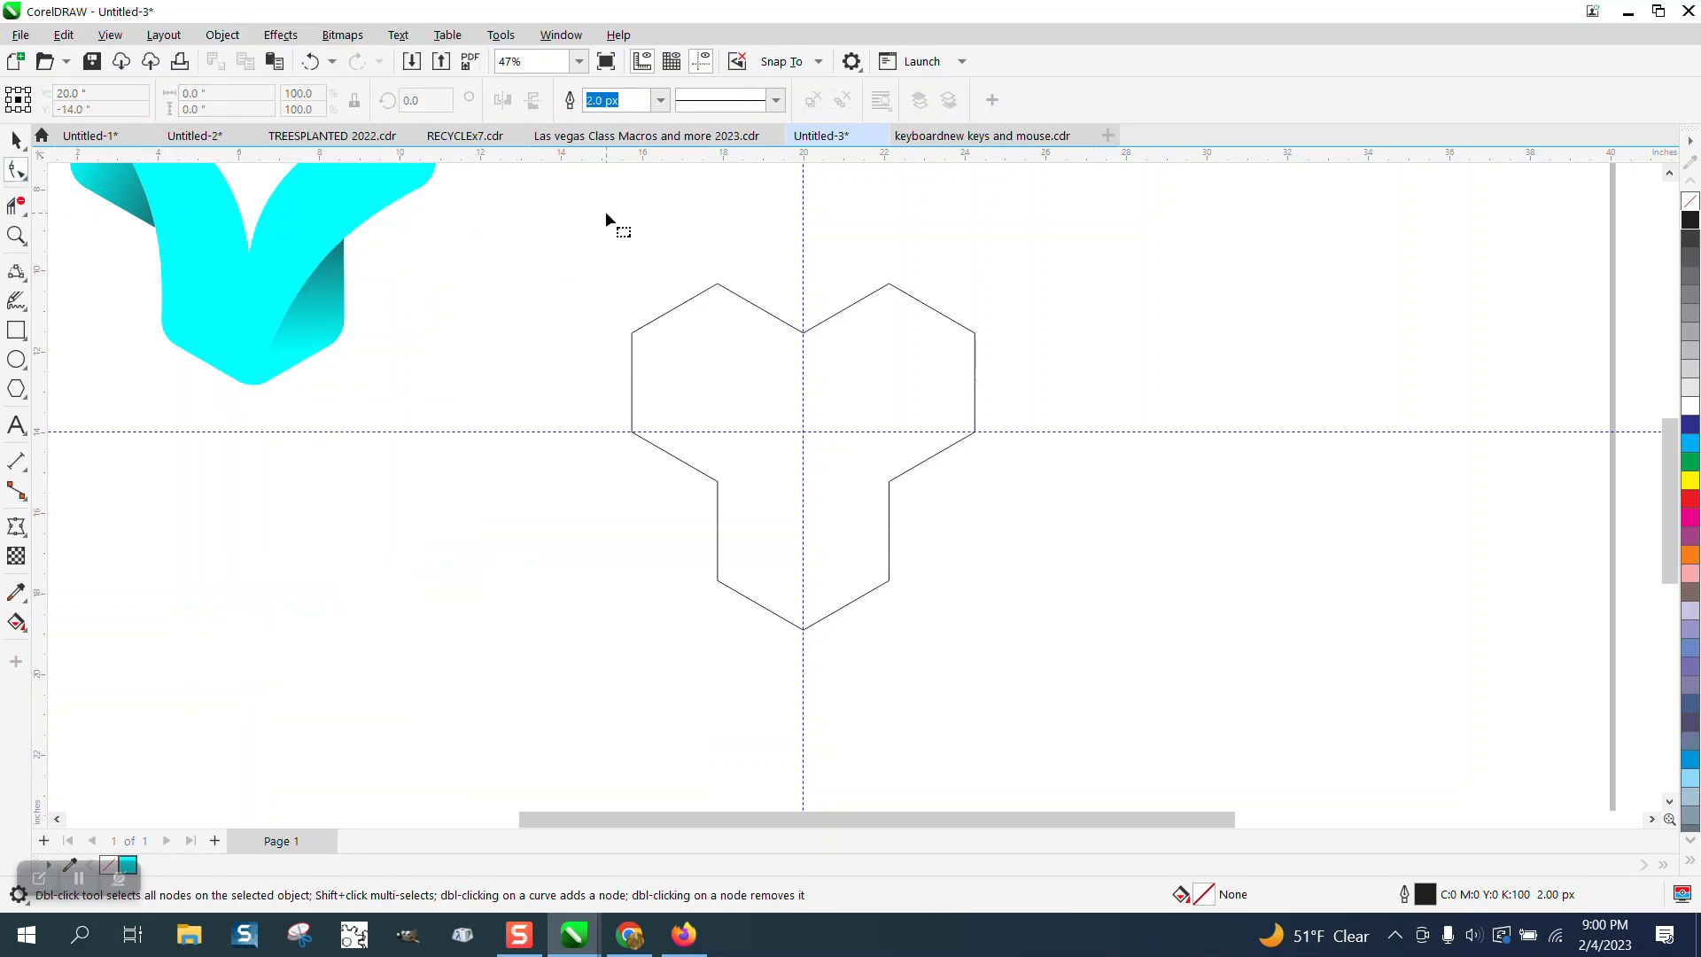
click(16, 139)
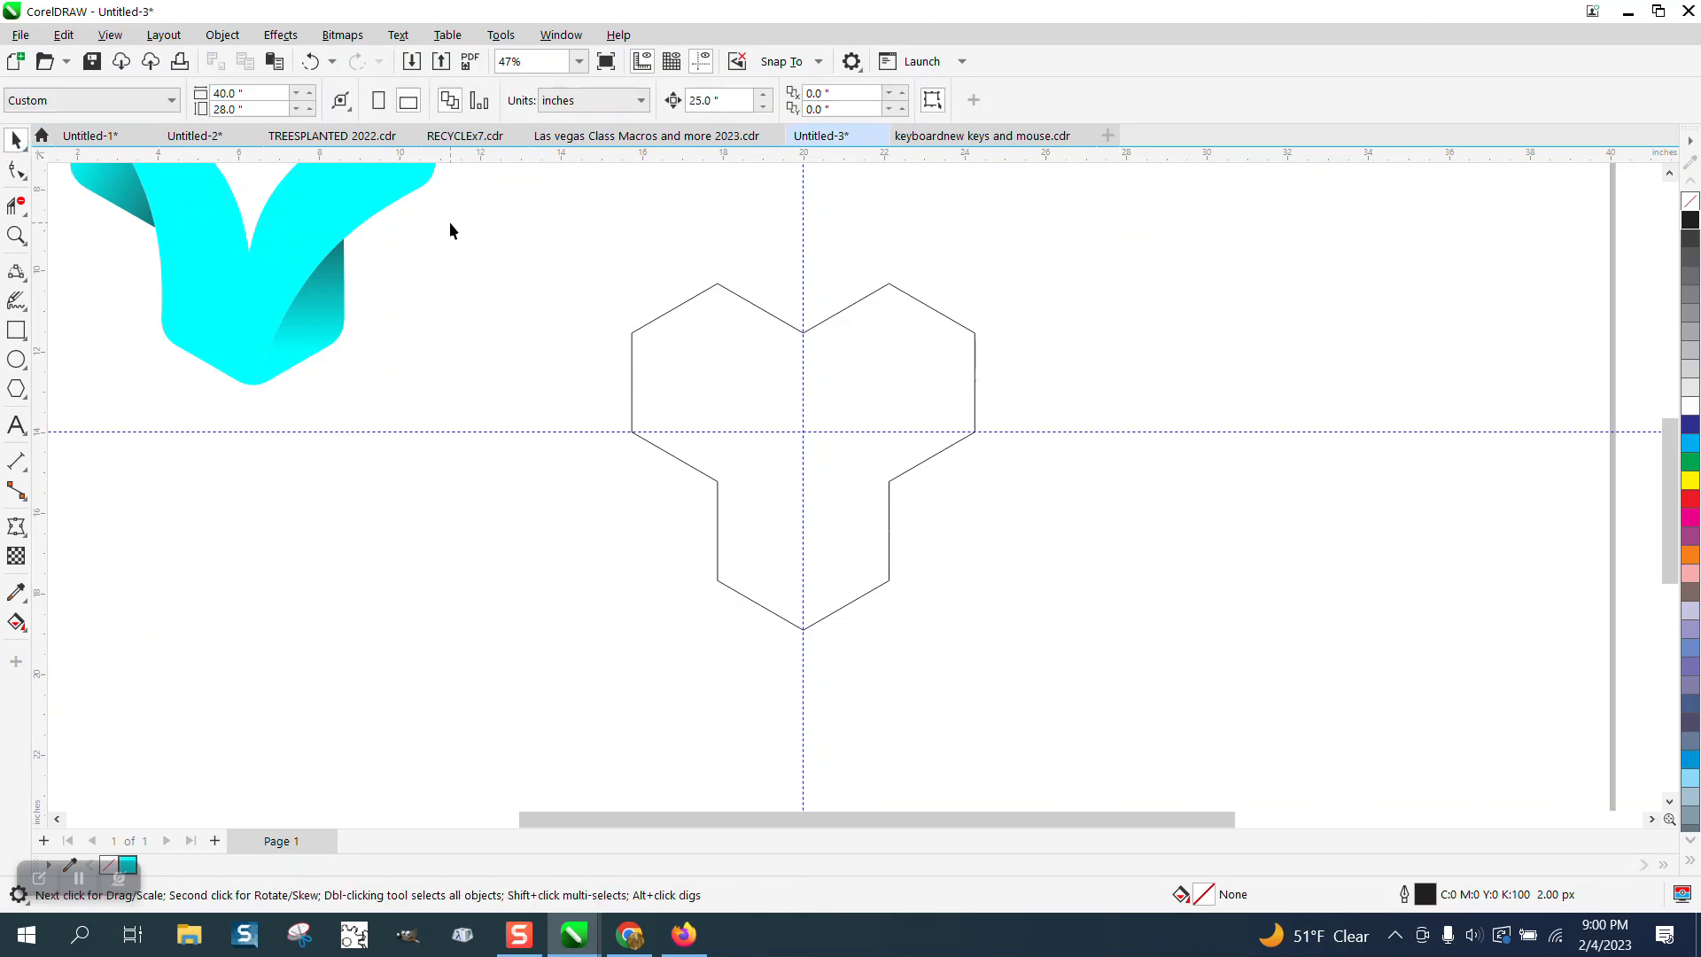
drag(633, 388, 1112, 675)
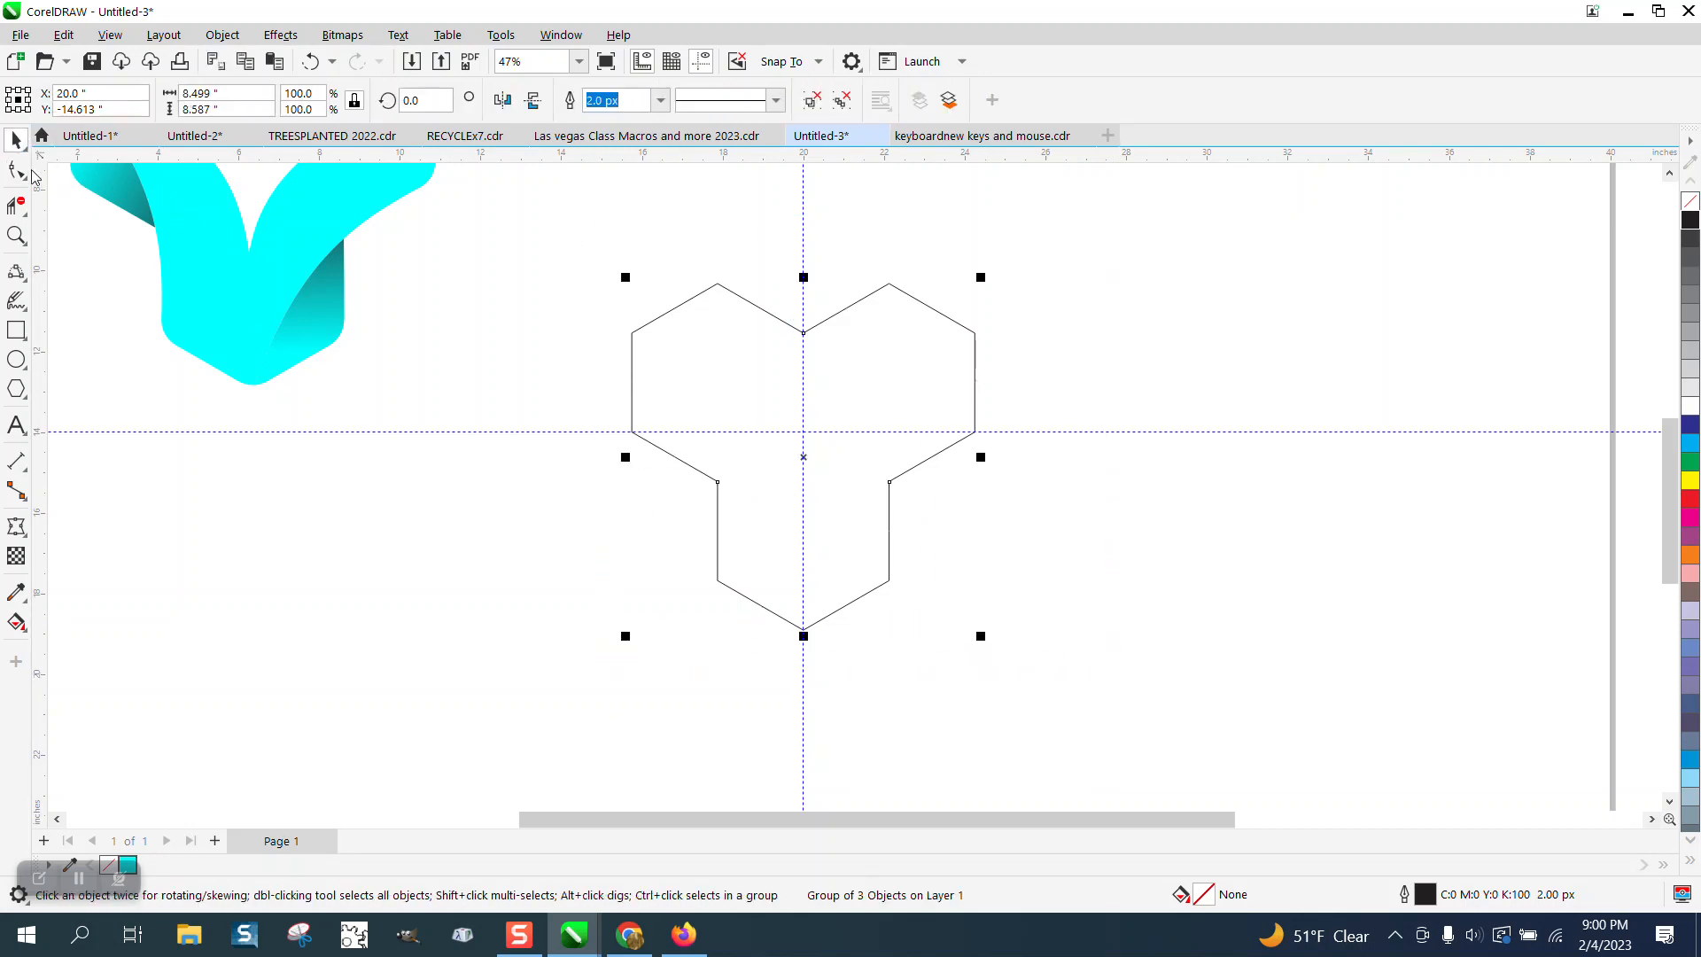
click(16, 170)
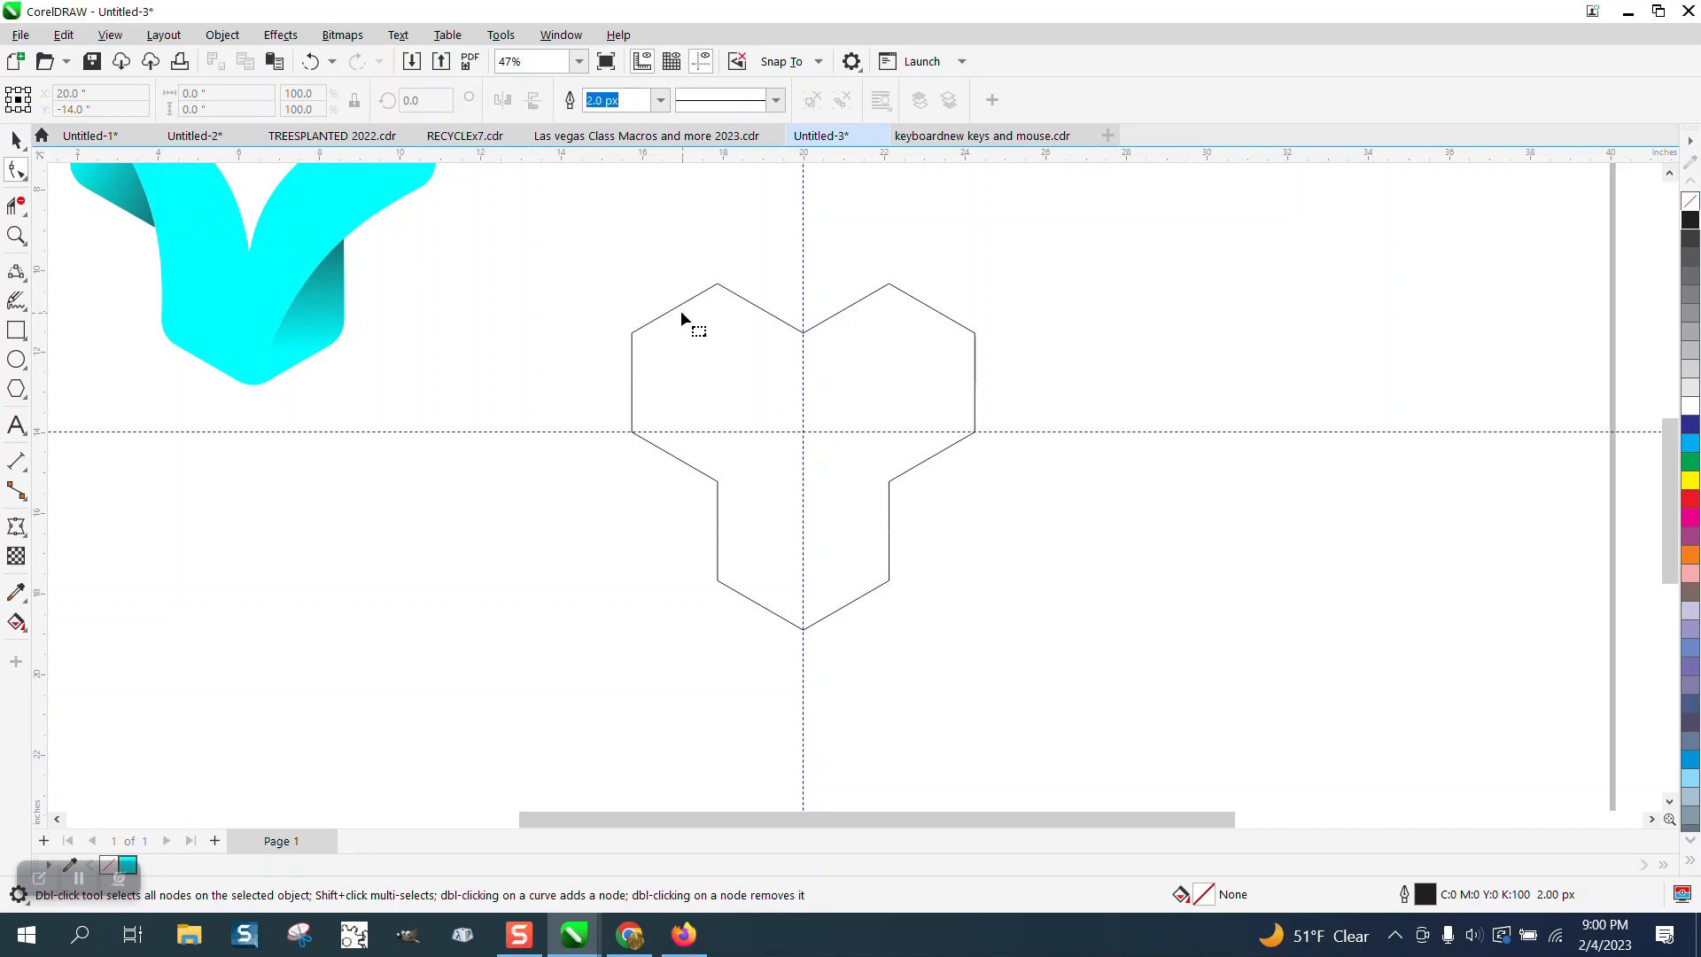
click(16, 139)
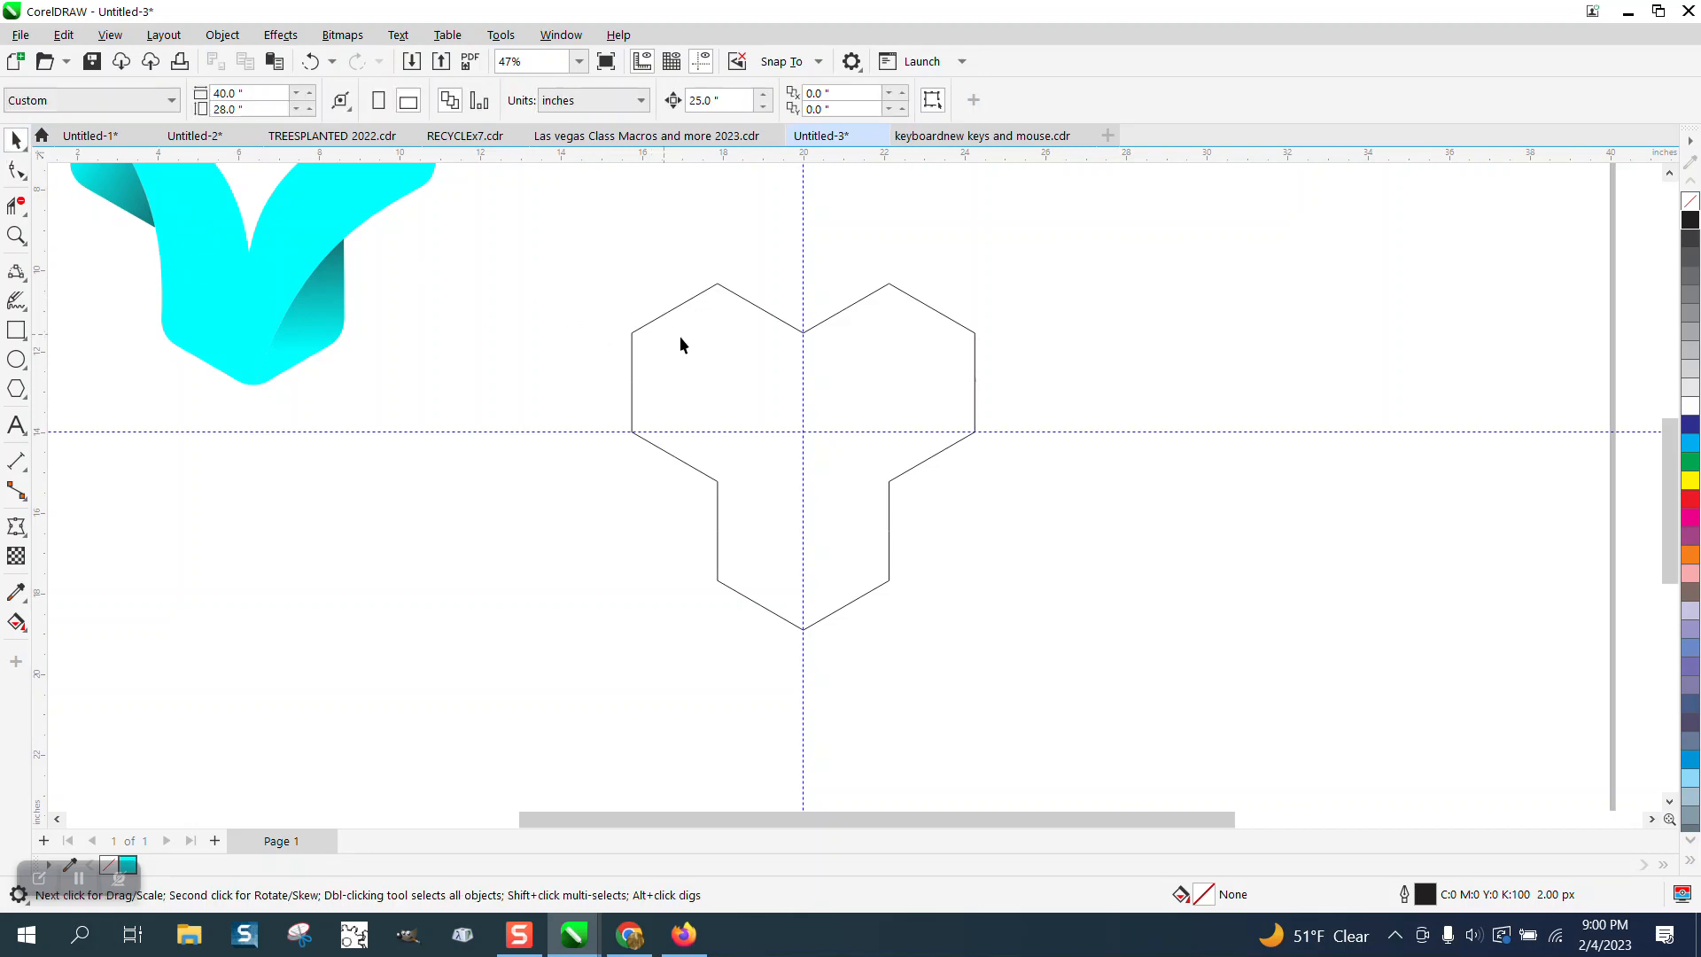
Step: Ungroup the three-hexagon outline into its separate objects
click(739, 340)
click(222, 34)
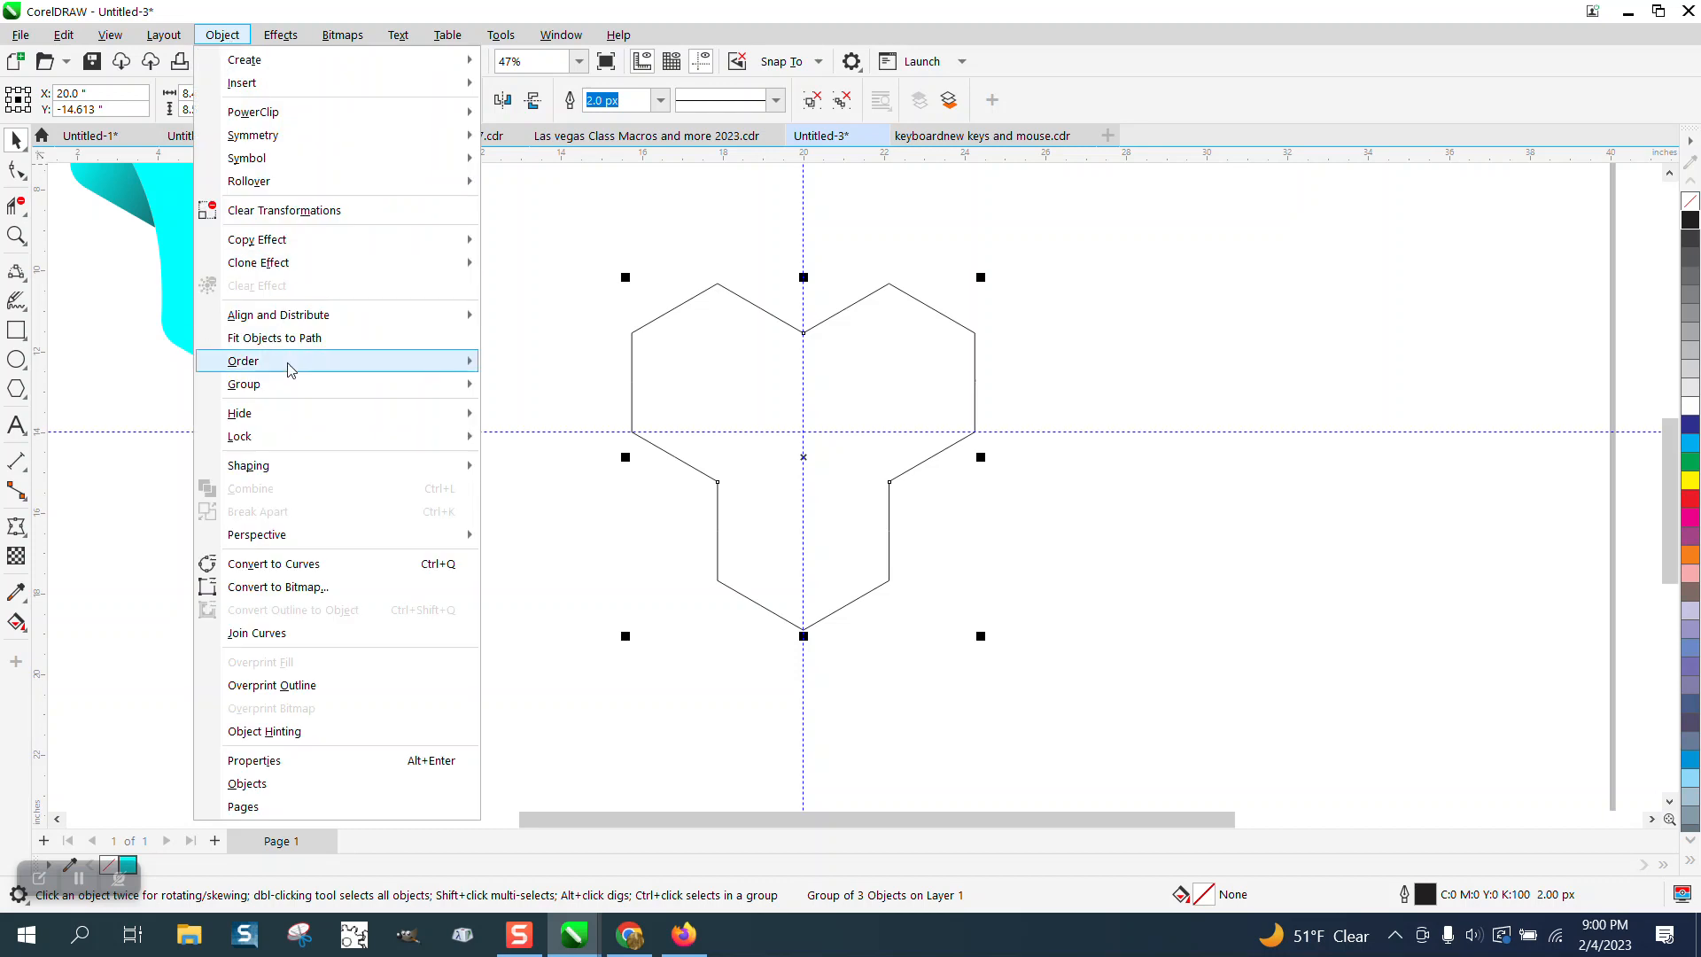
mouse_move(292, 386)
click(560, 408)
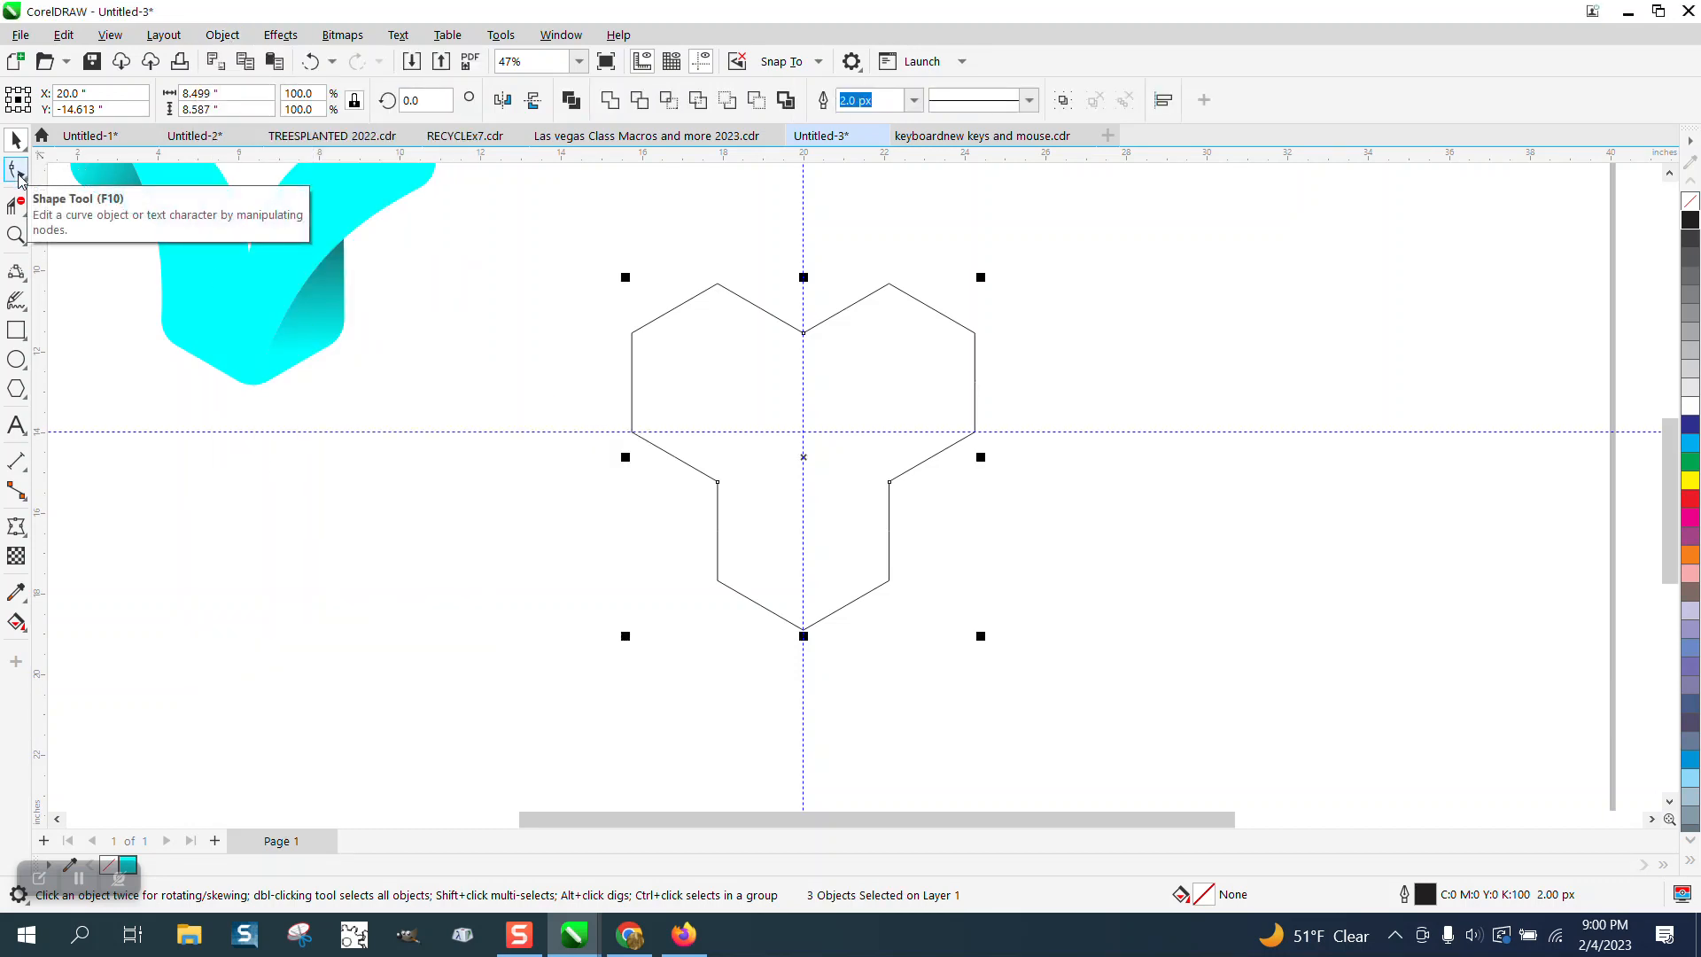
Step: Select all nodes of the outline, apply a 0.75 inch fillet to its corners, and undo the fillet
click(17, 173)
drag(748, 463, 1094, 696)
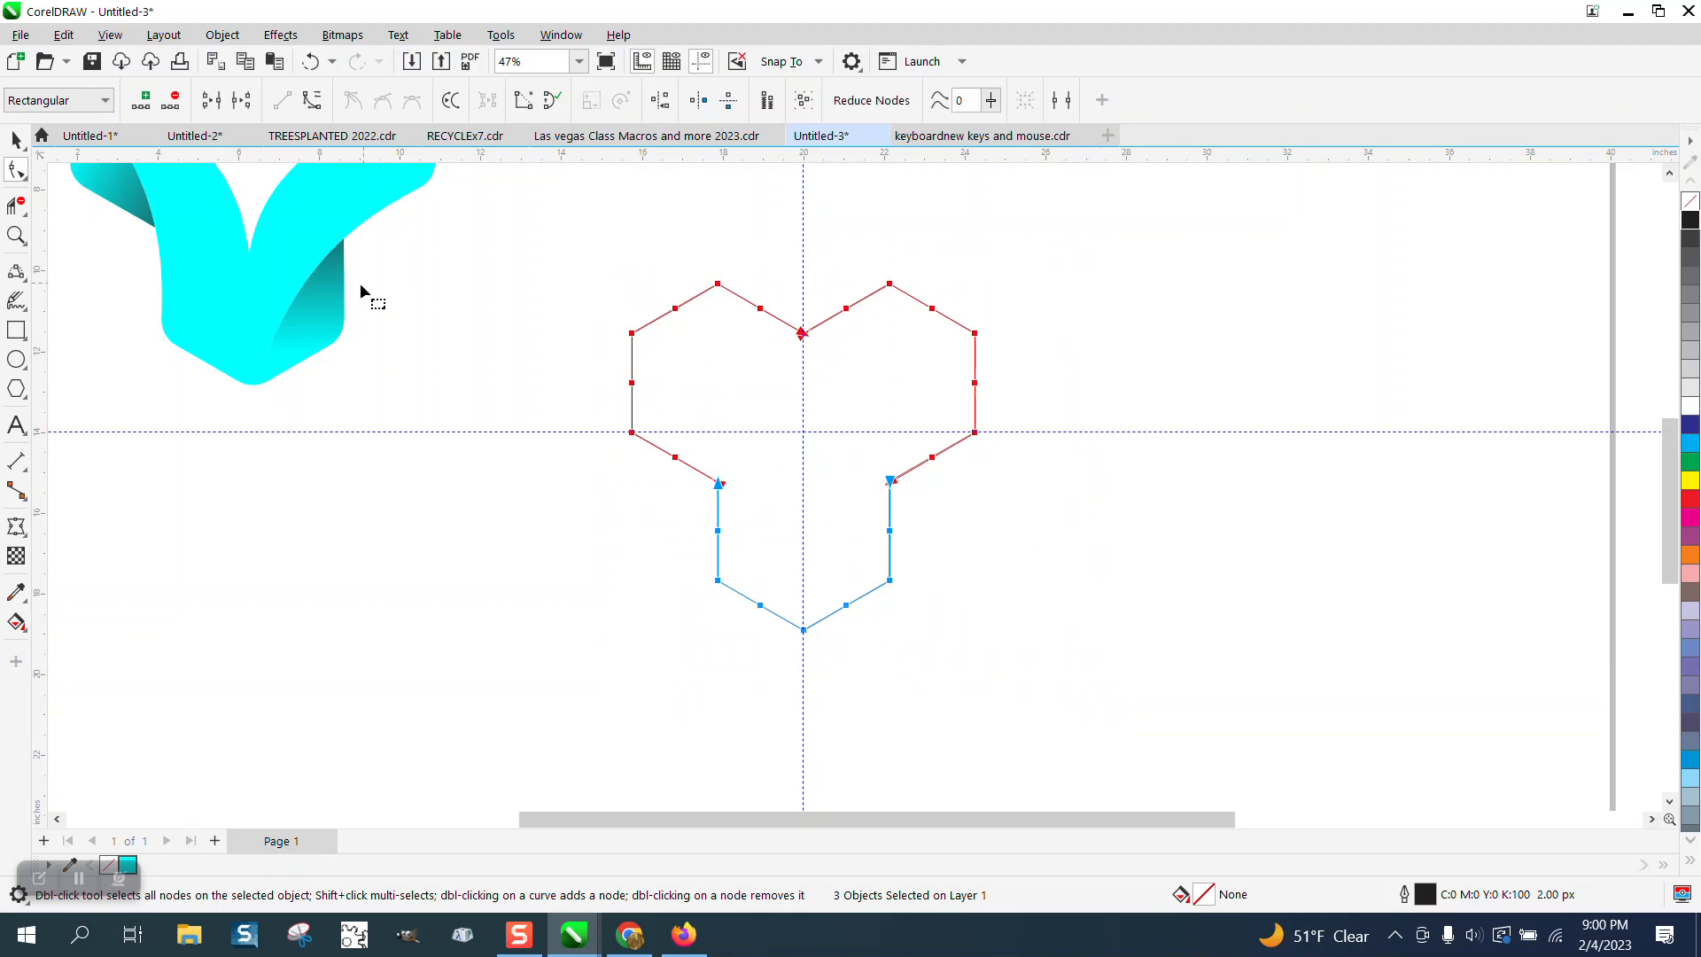
click(560, 35)
mouse_move(607, 317)
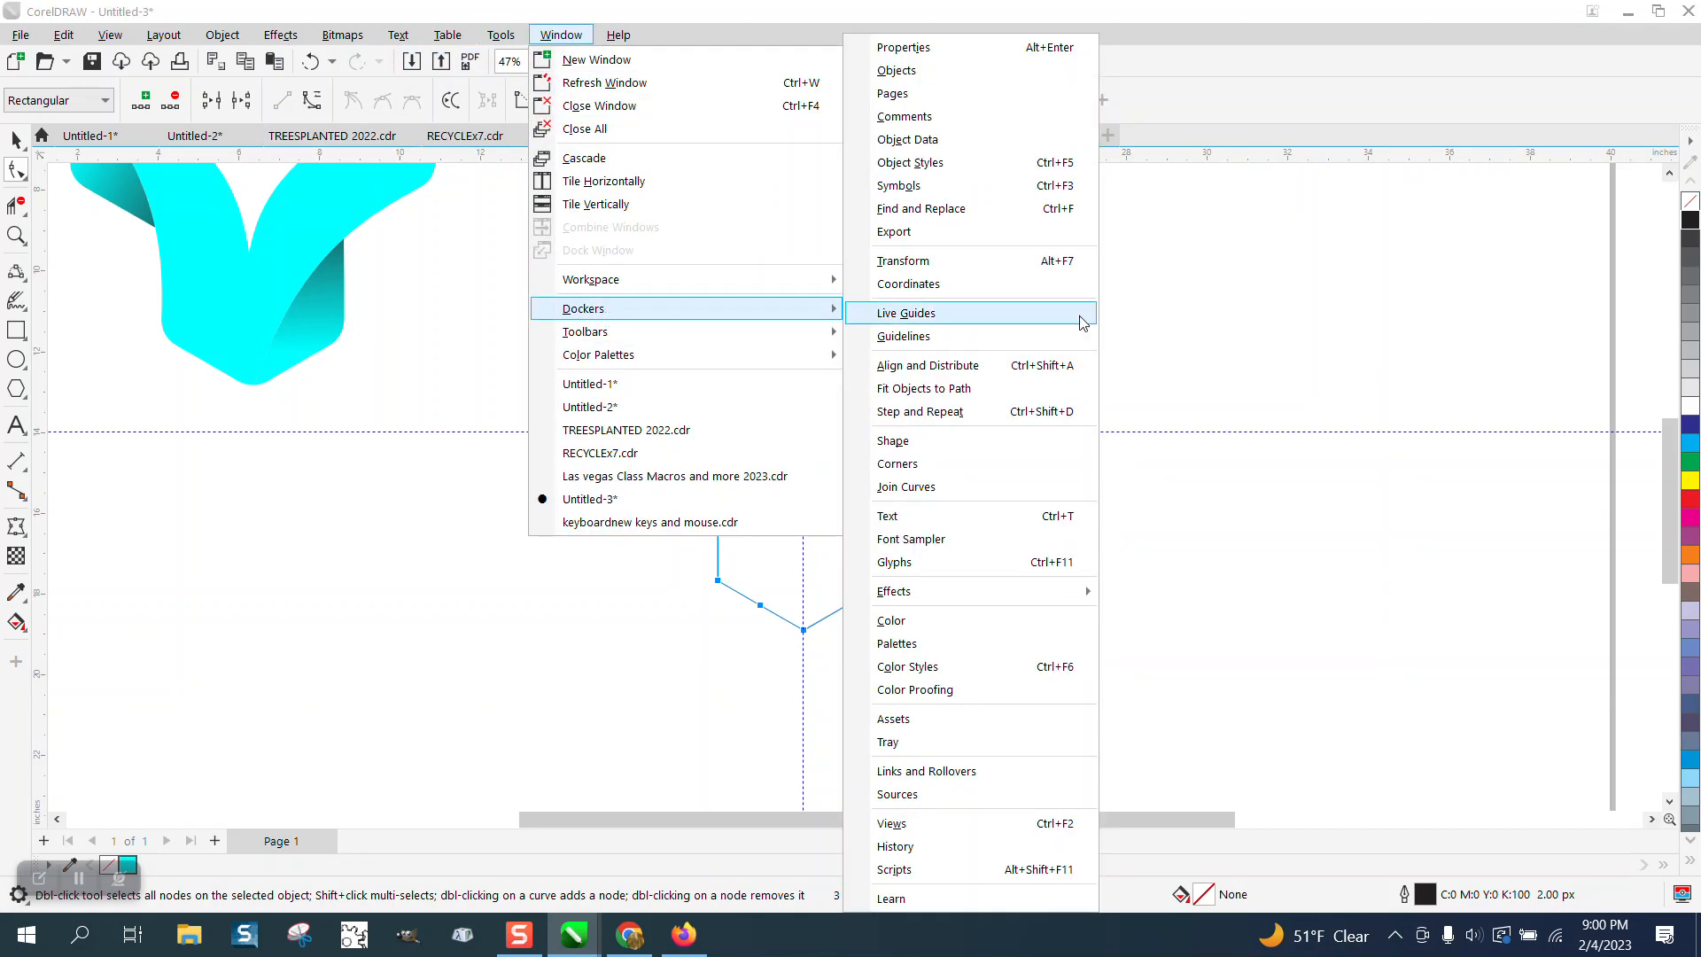
click(912, 463)
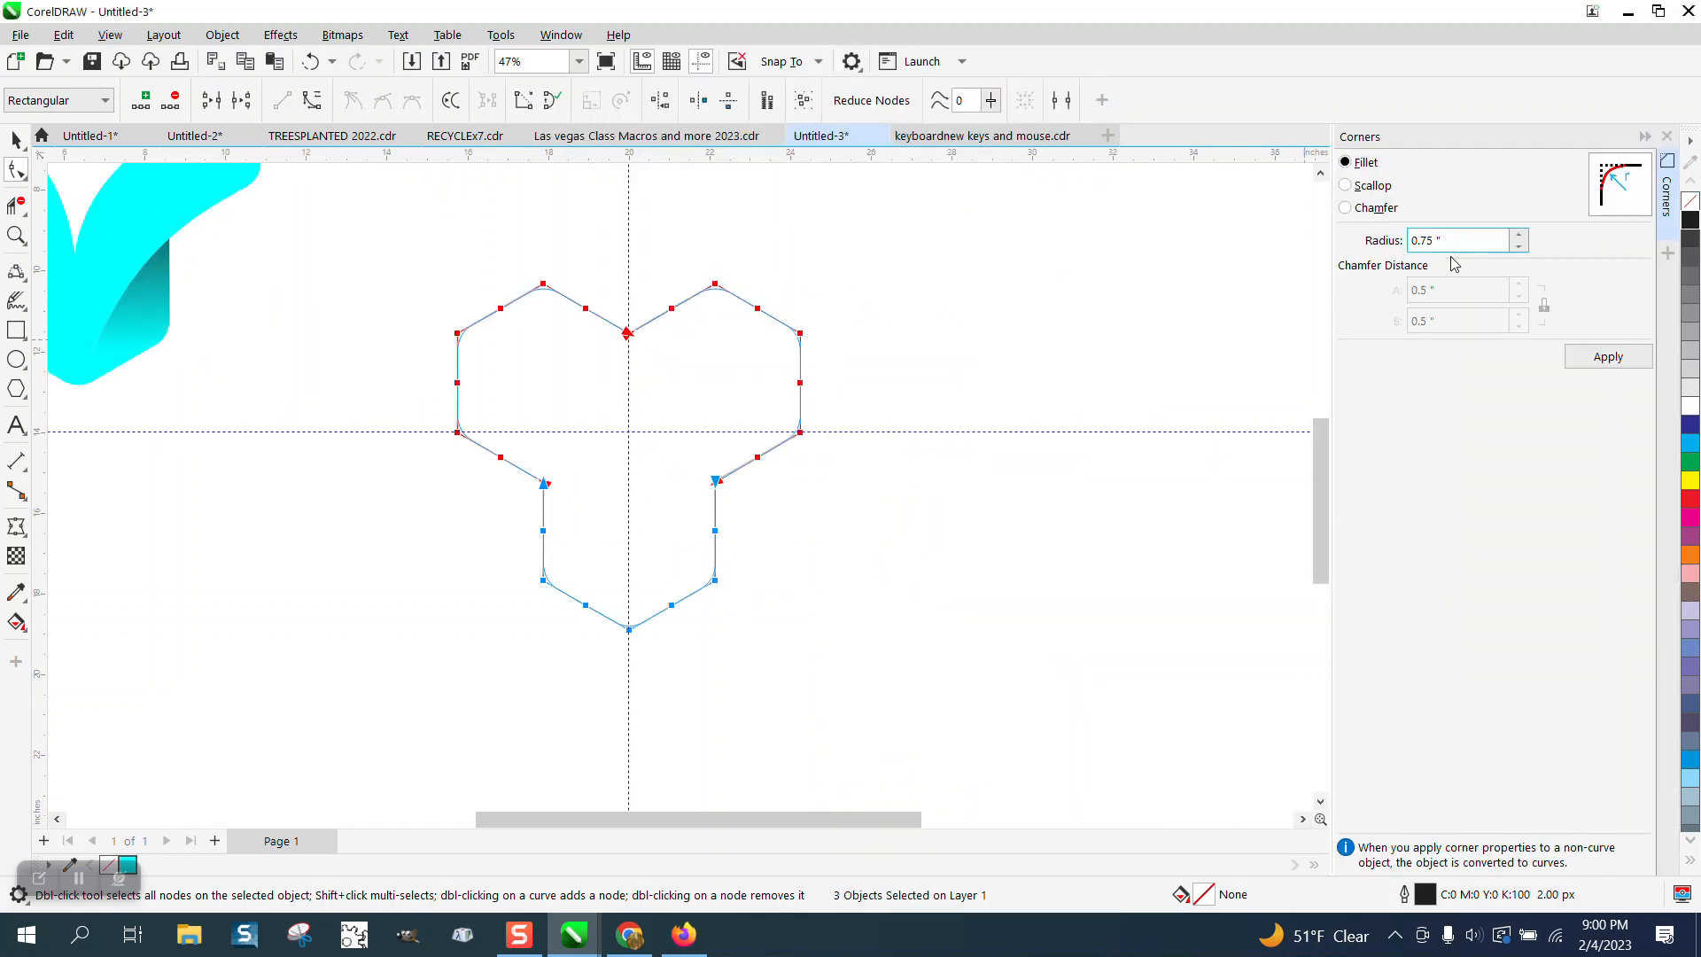
click(1608, 356)
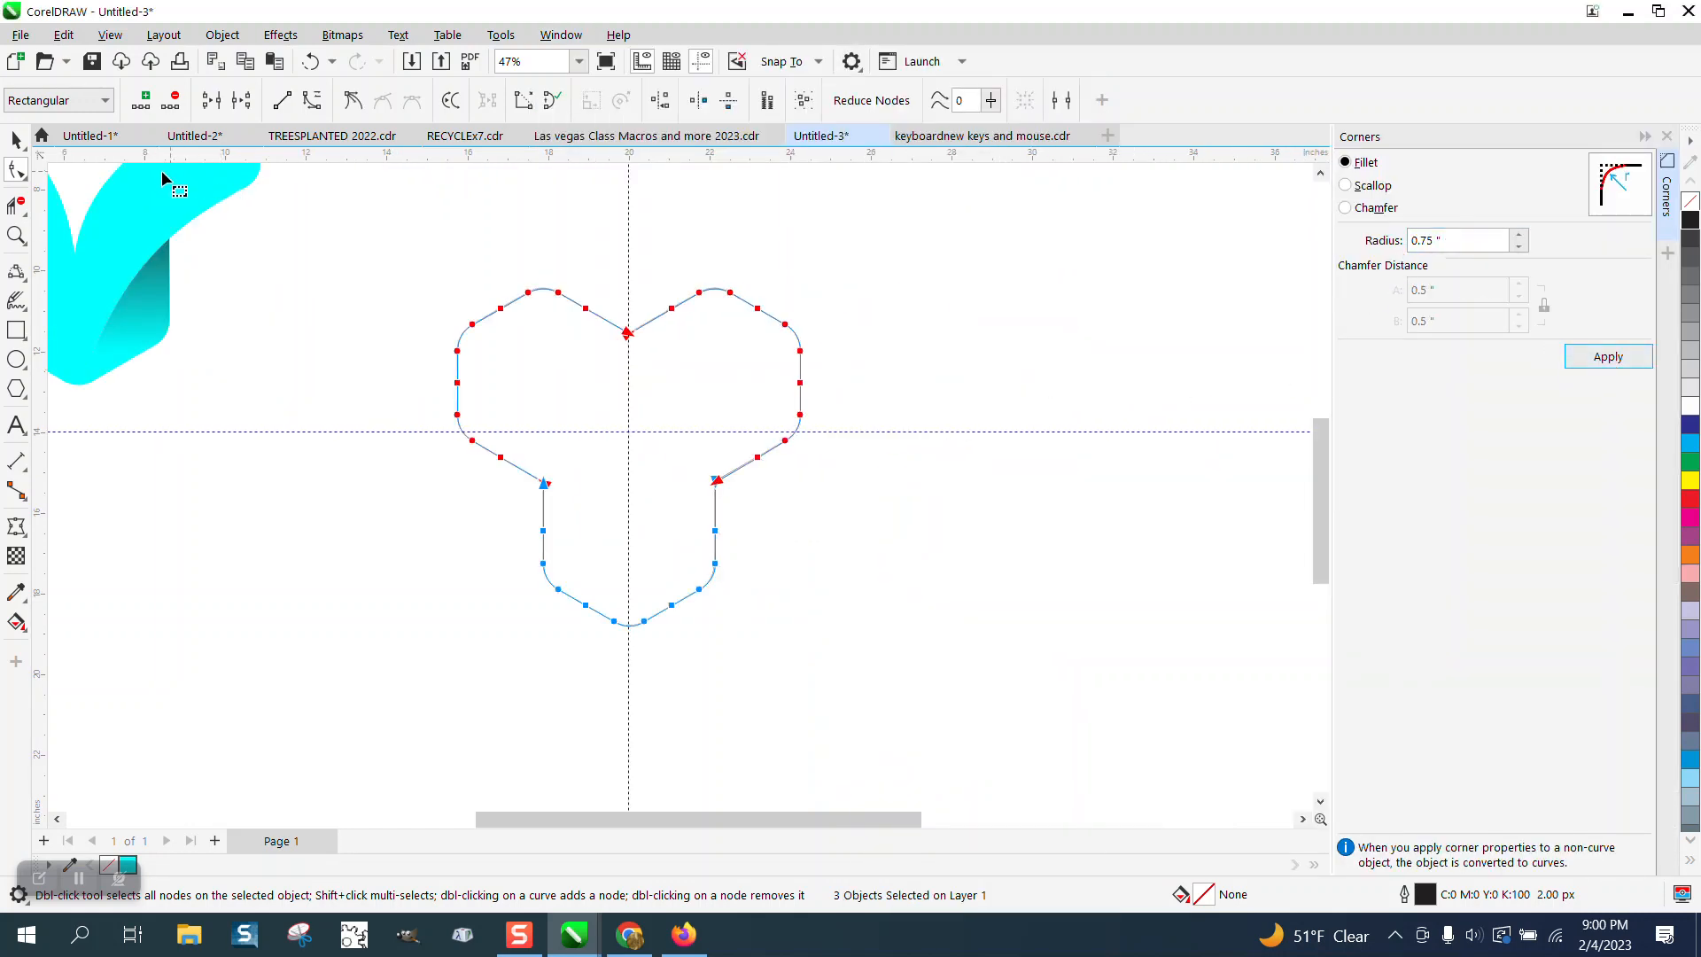
click(308, 62)
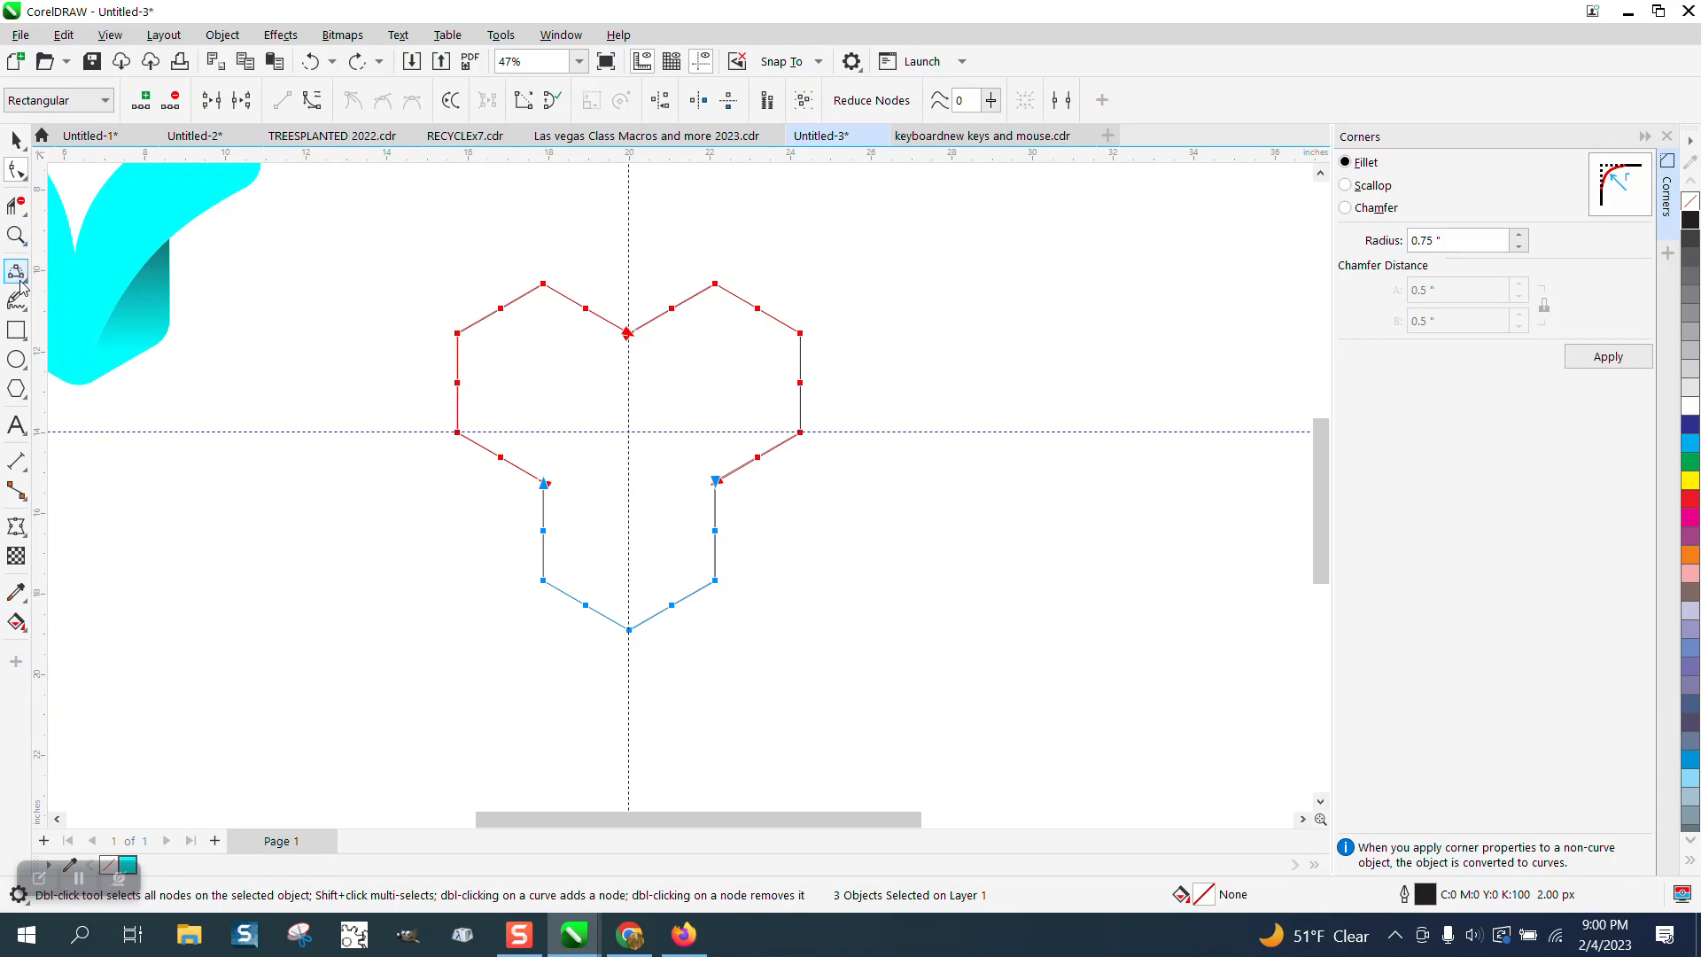
Step: Draw a 3-Point Curve spanning about 6.5 inches from the left lobe's upper outer corner to the bottom lobe's left corner, bowing past the inner notch
click(16, 234)
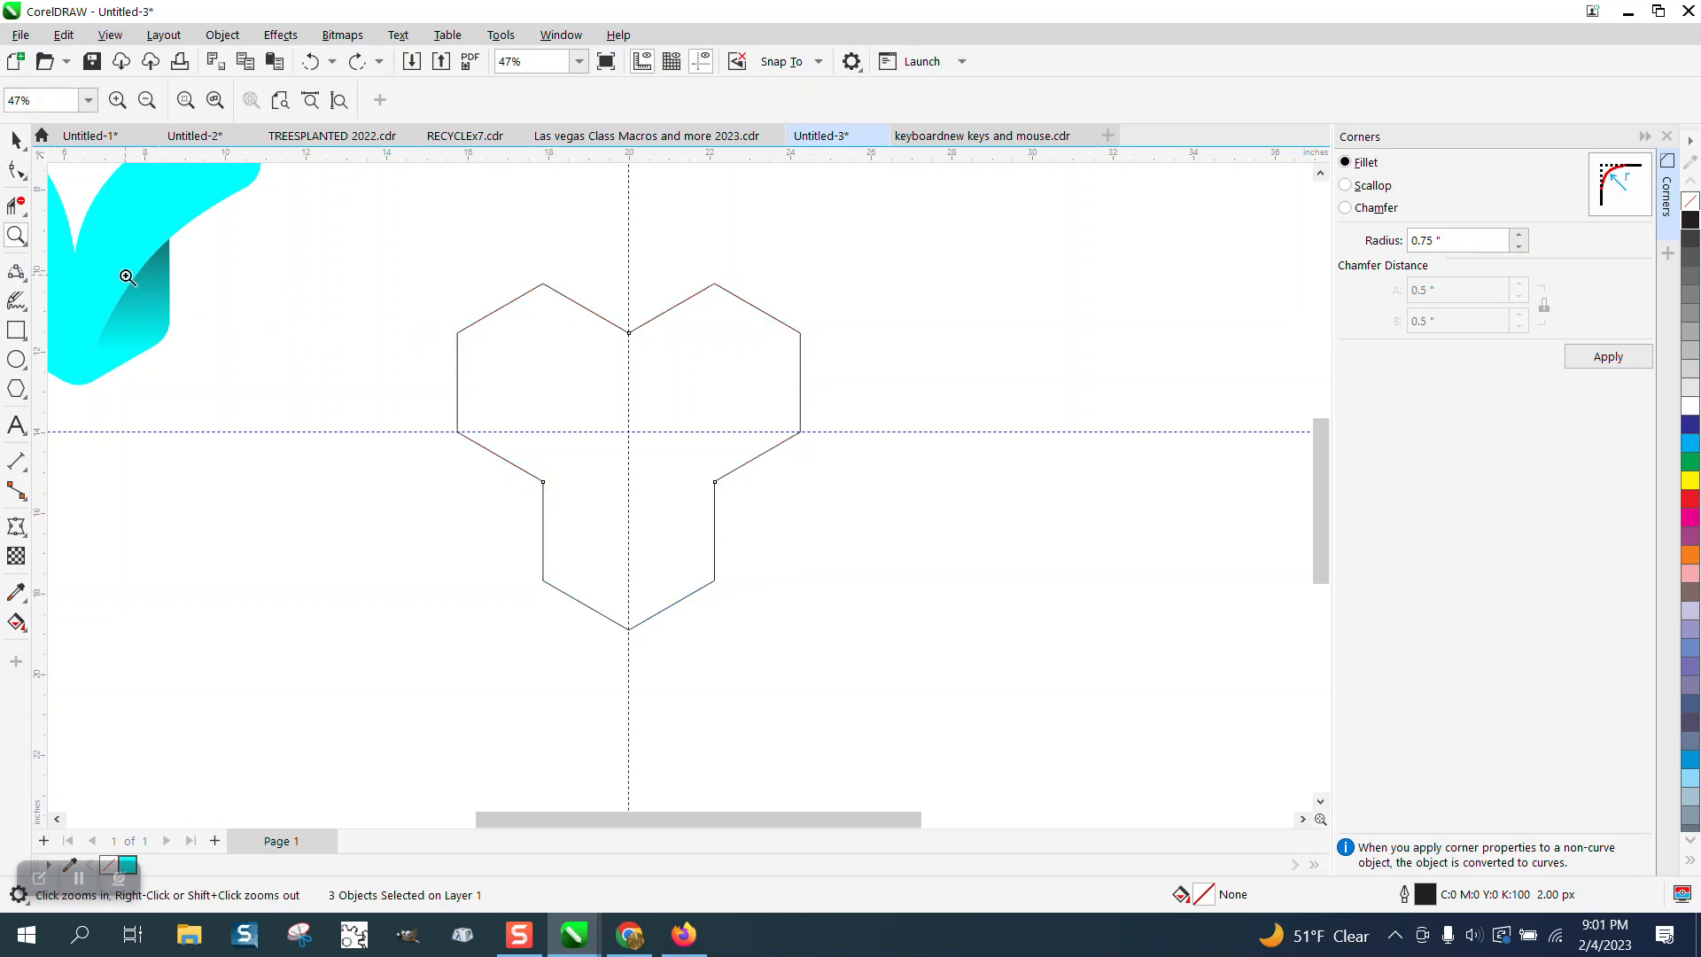
click(18, 273)
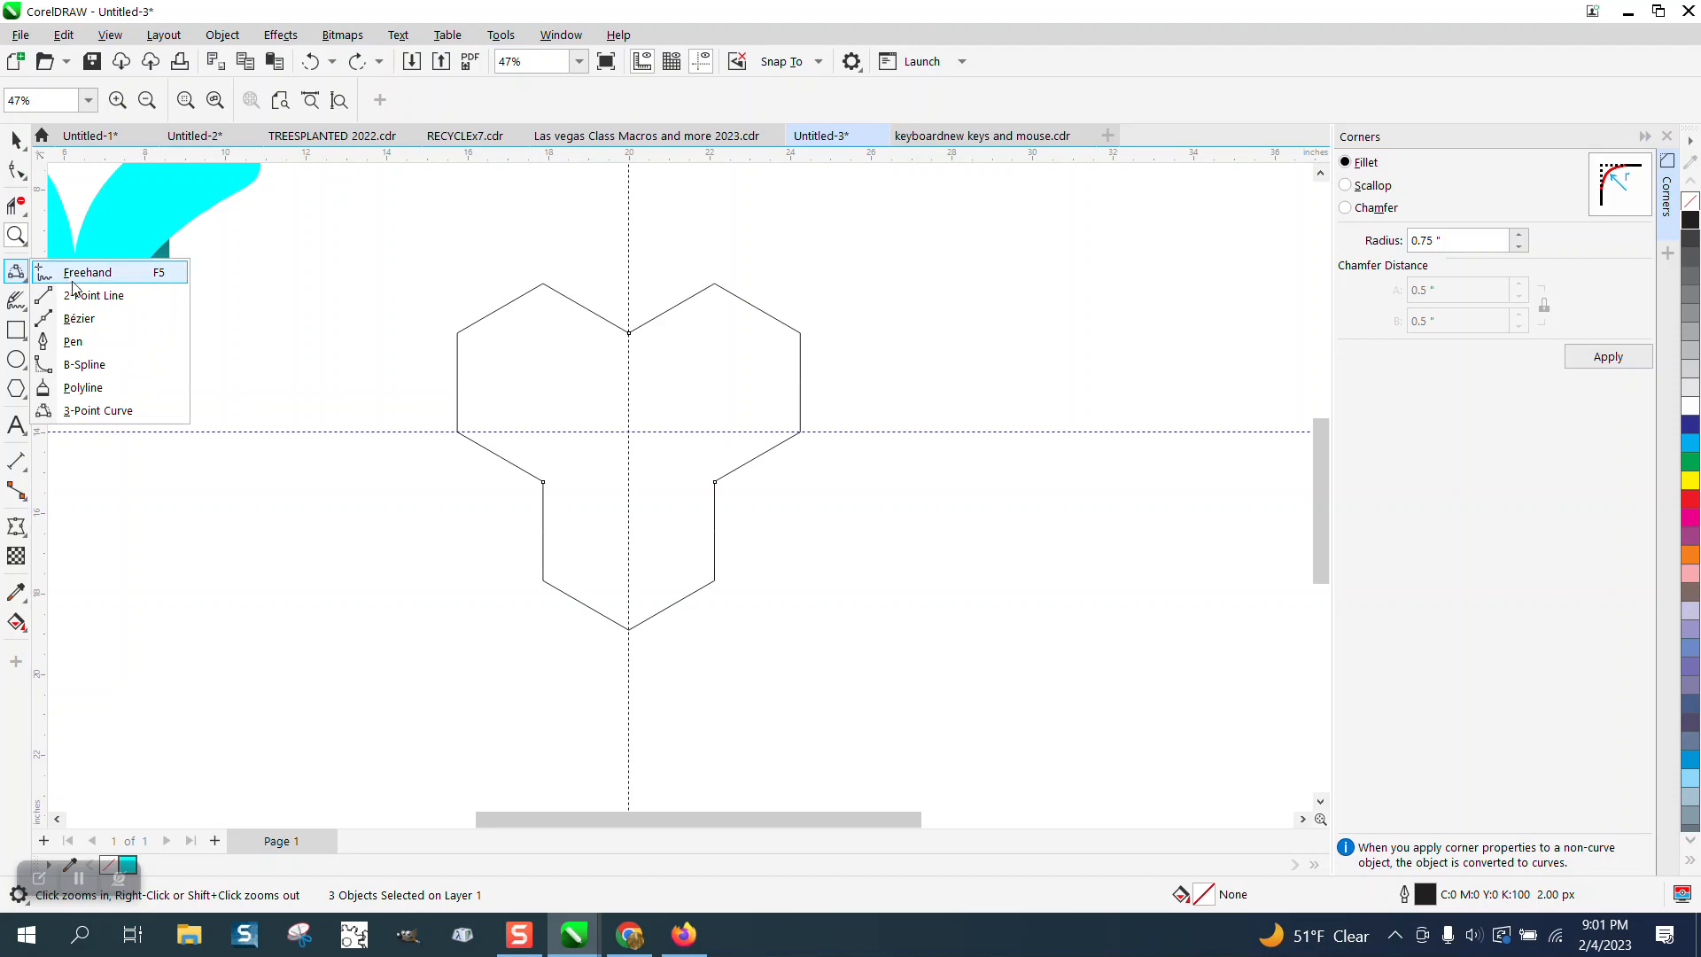
click(98, 411)
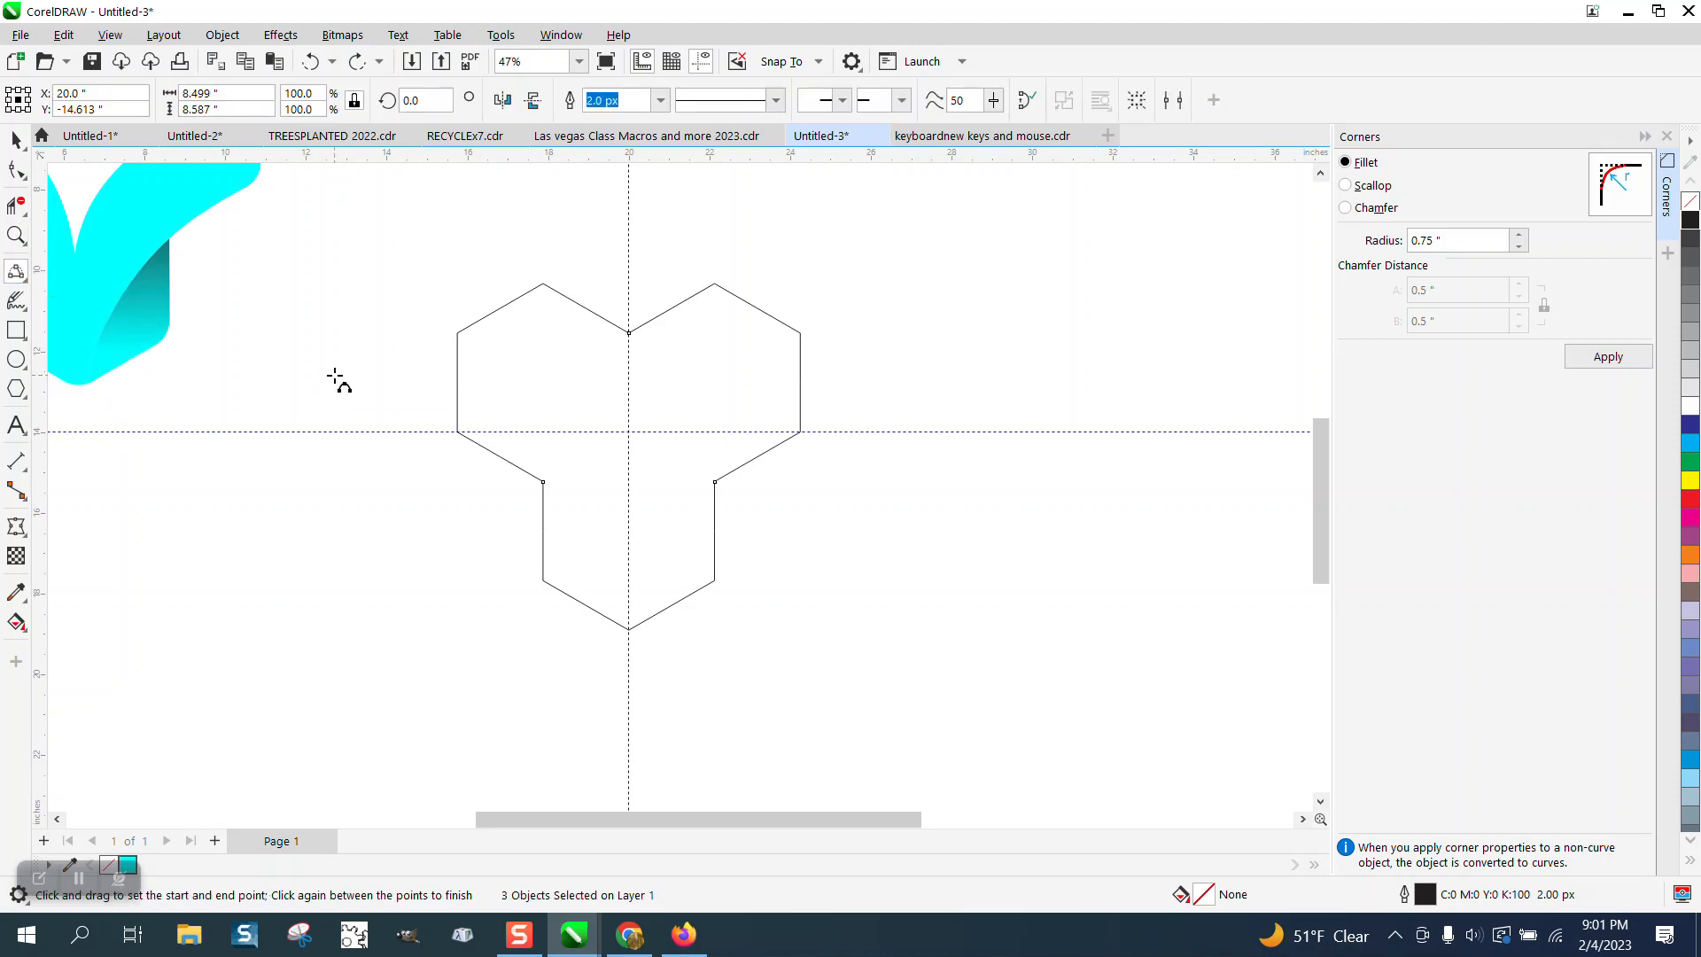
drag(458, 333, 544, 580)
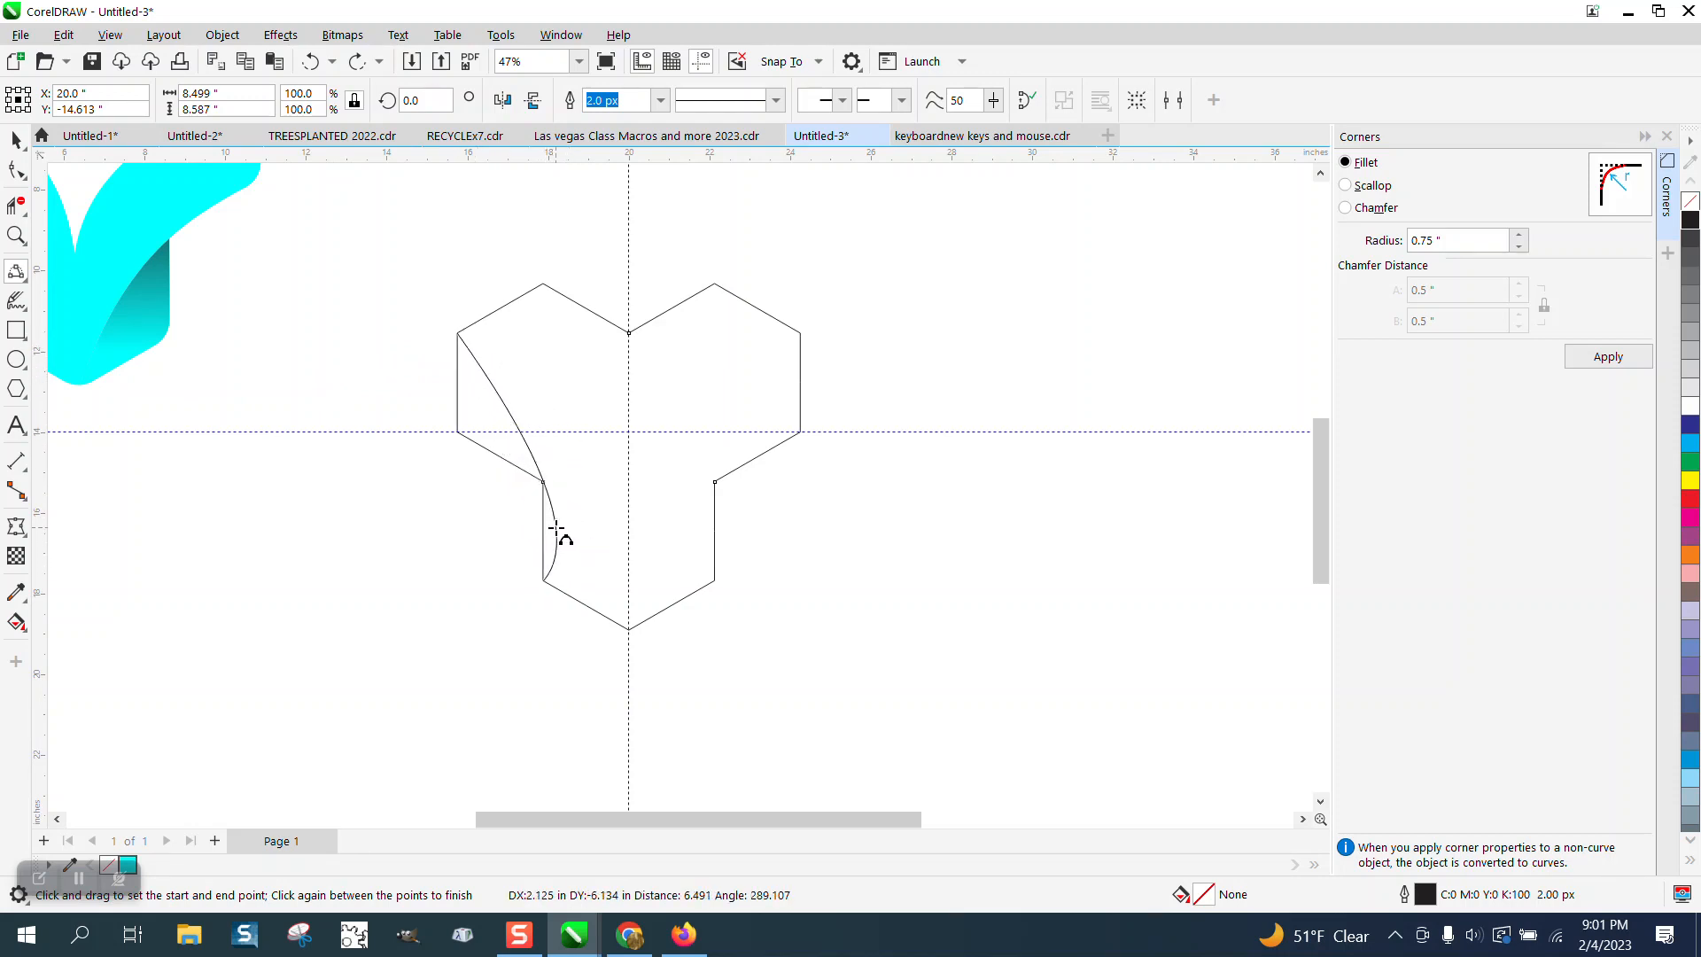
click(556, 528)
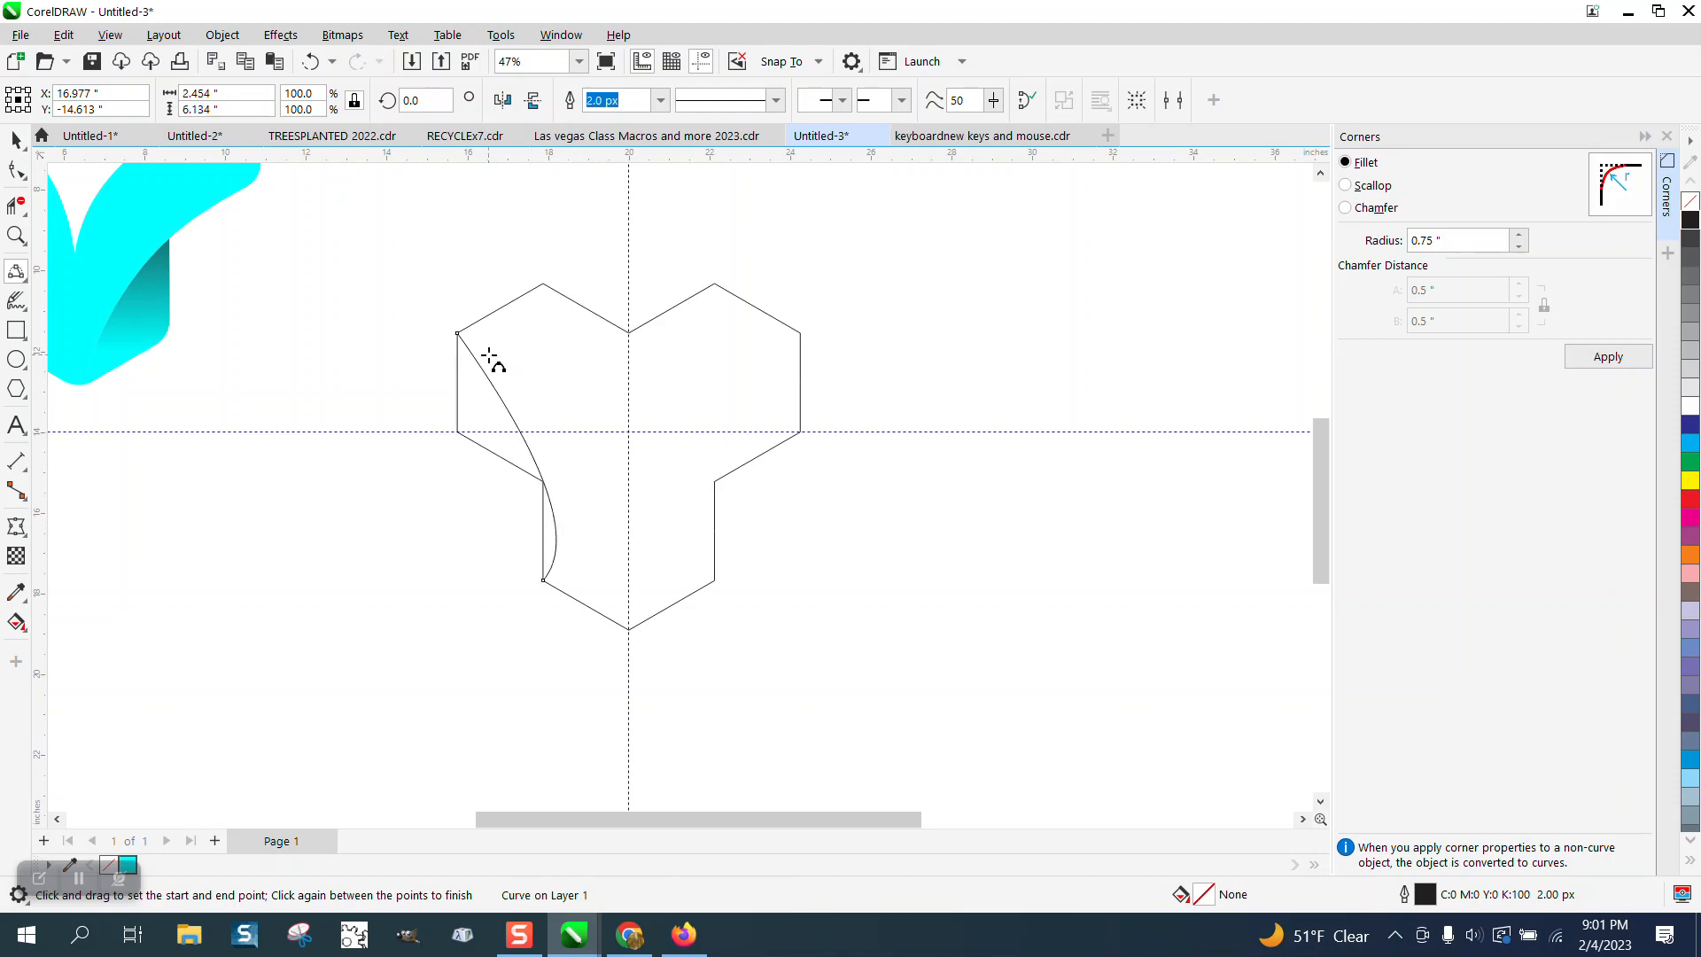
drag(458, 333, 633, 630)
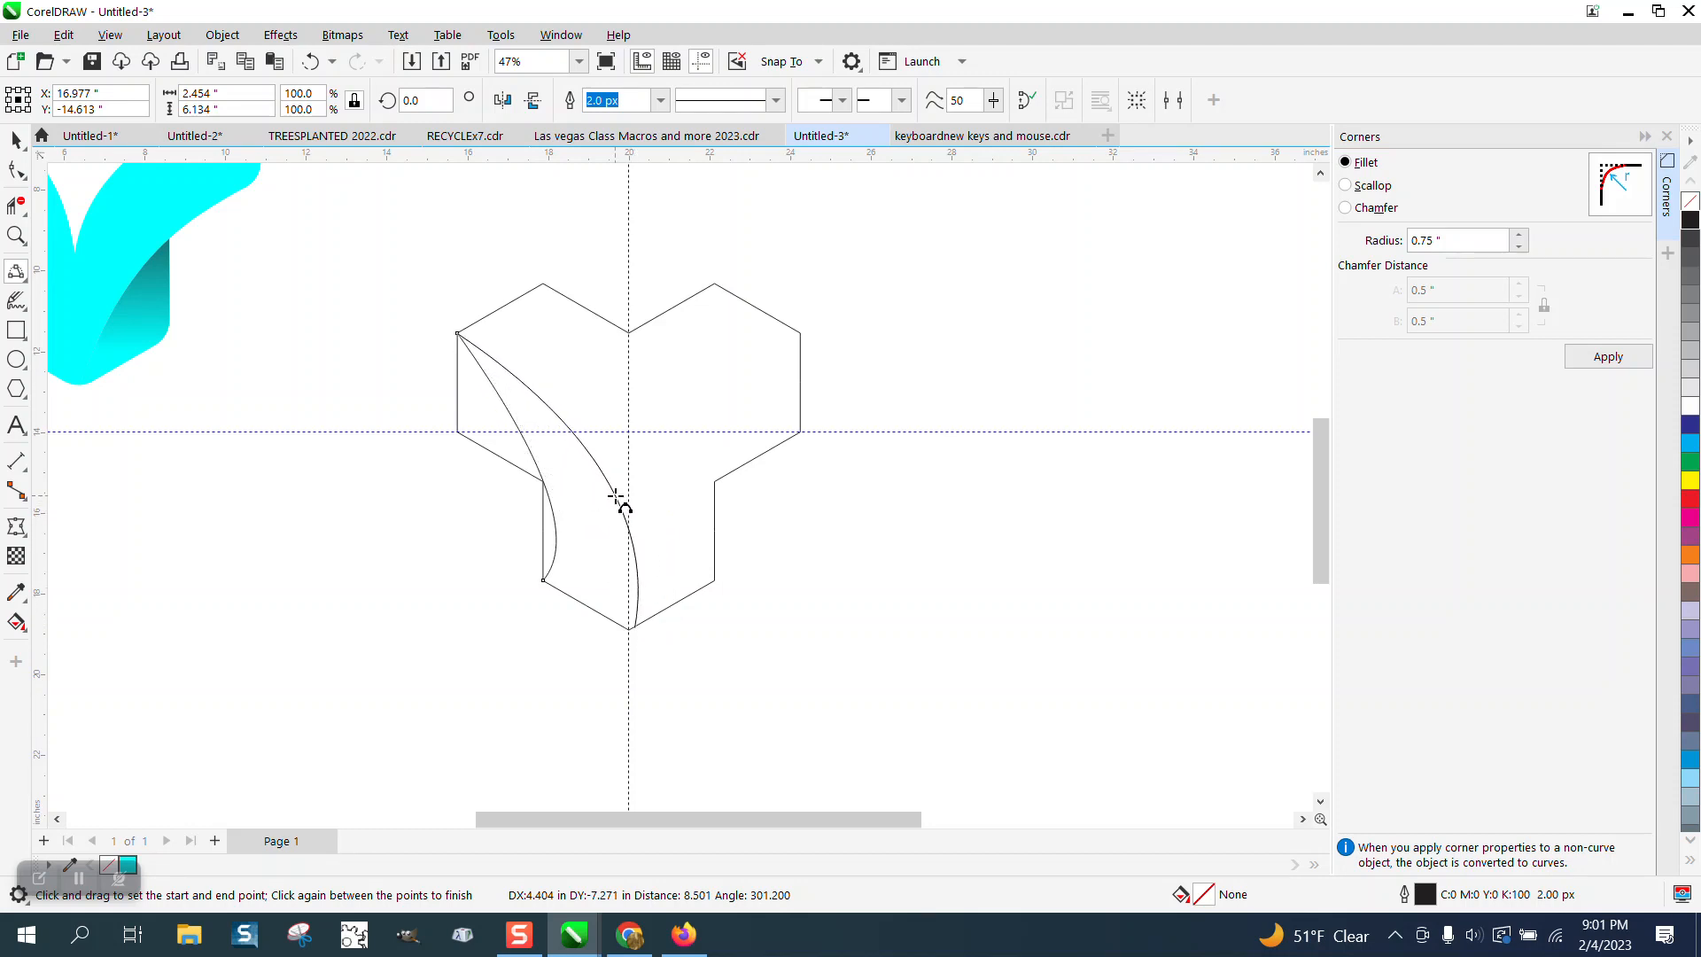
click(618, 497)
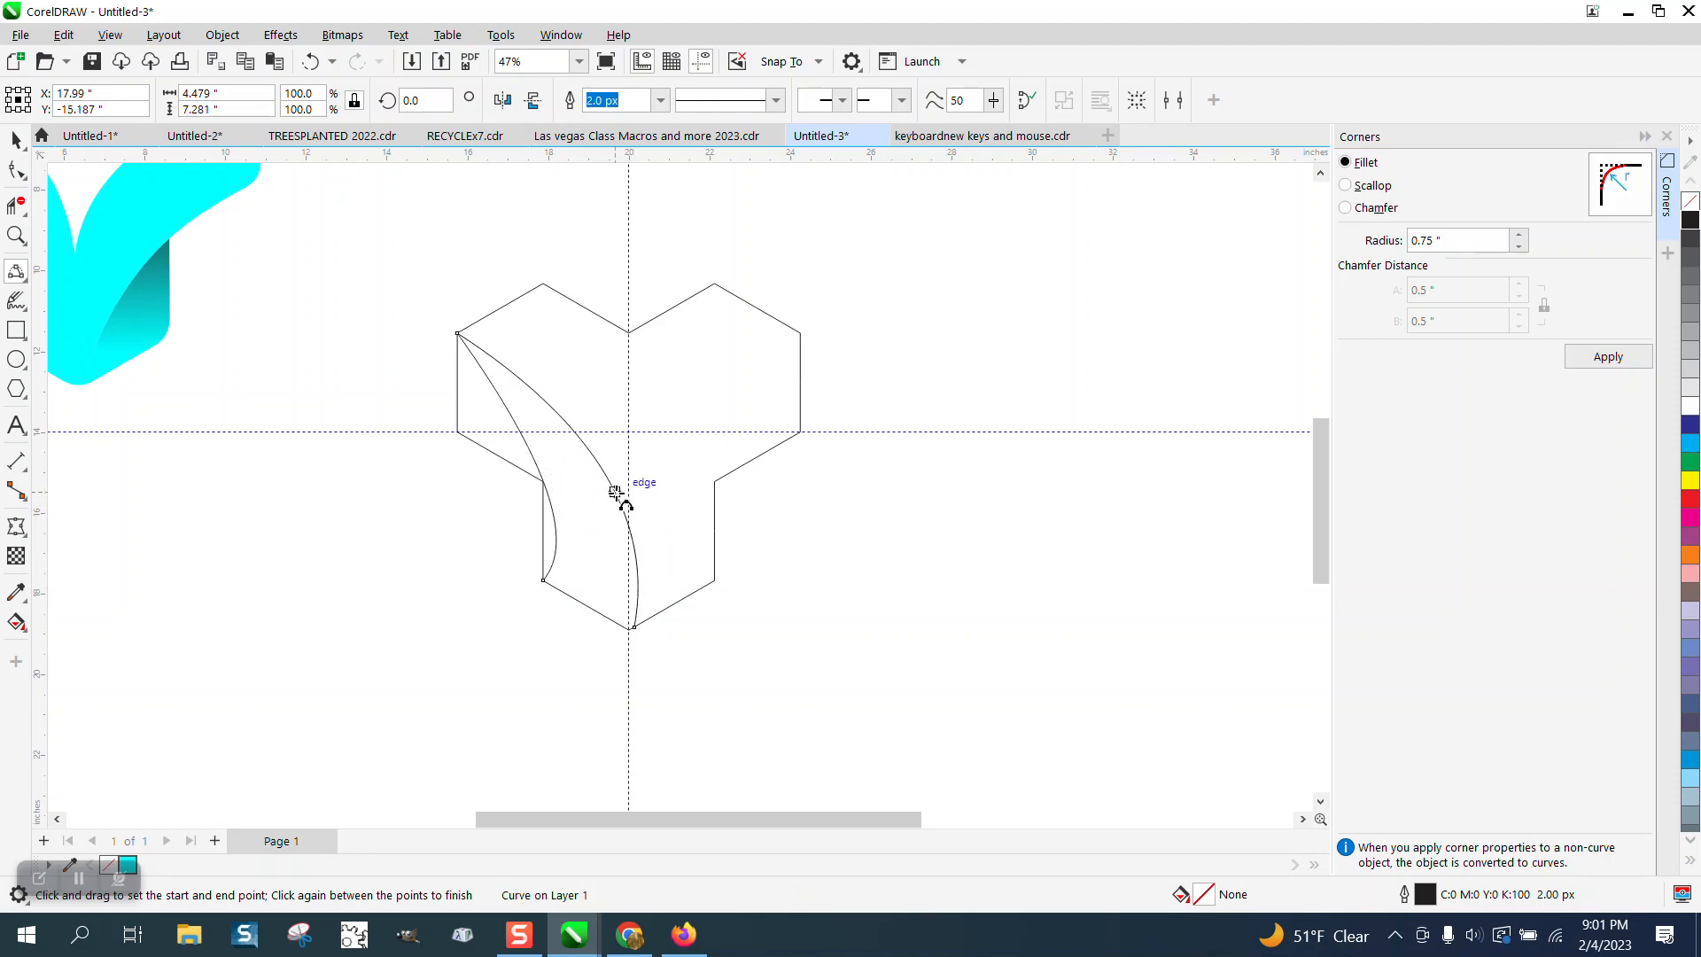
click(311, 61)
Step: Draw a second 3-Point Curve spanning about 8.5 inches from the bottom lobe's lowest vertex to the first curve's upper end, bowing inward
drag(633, 630, 476, 342)
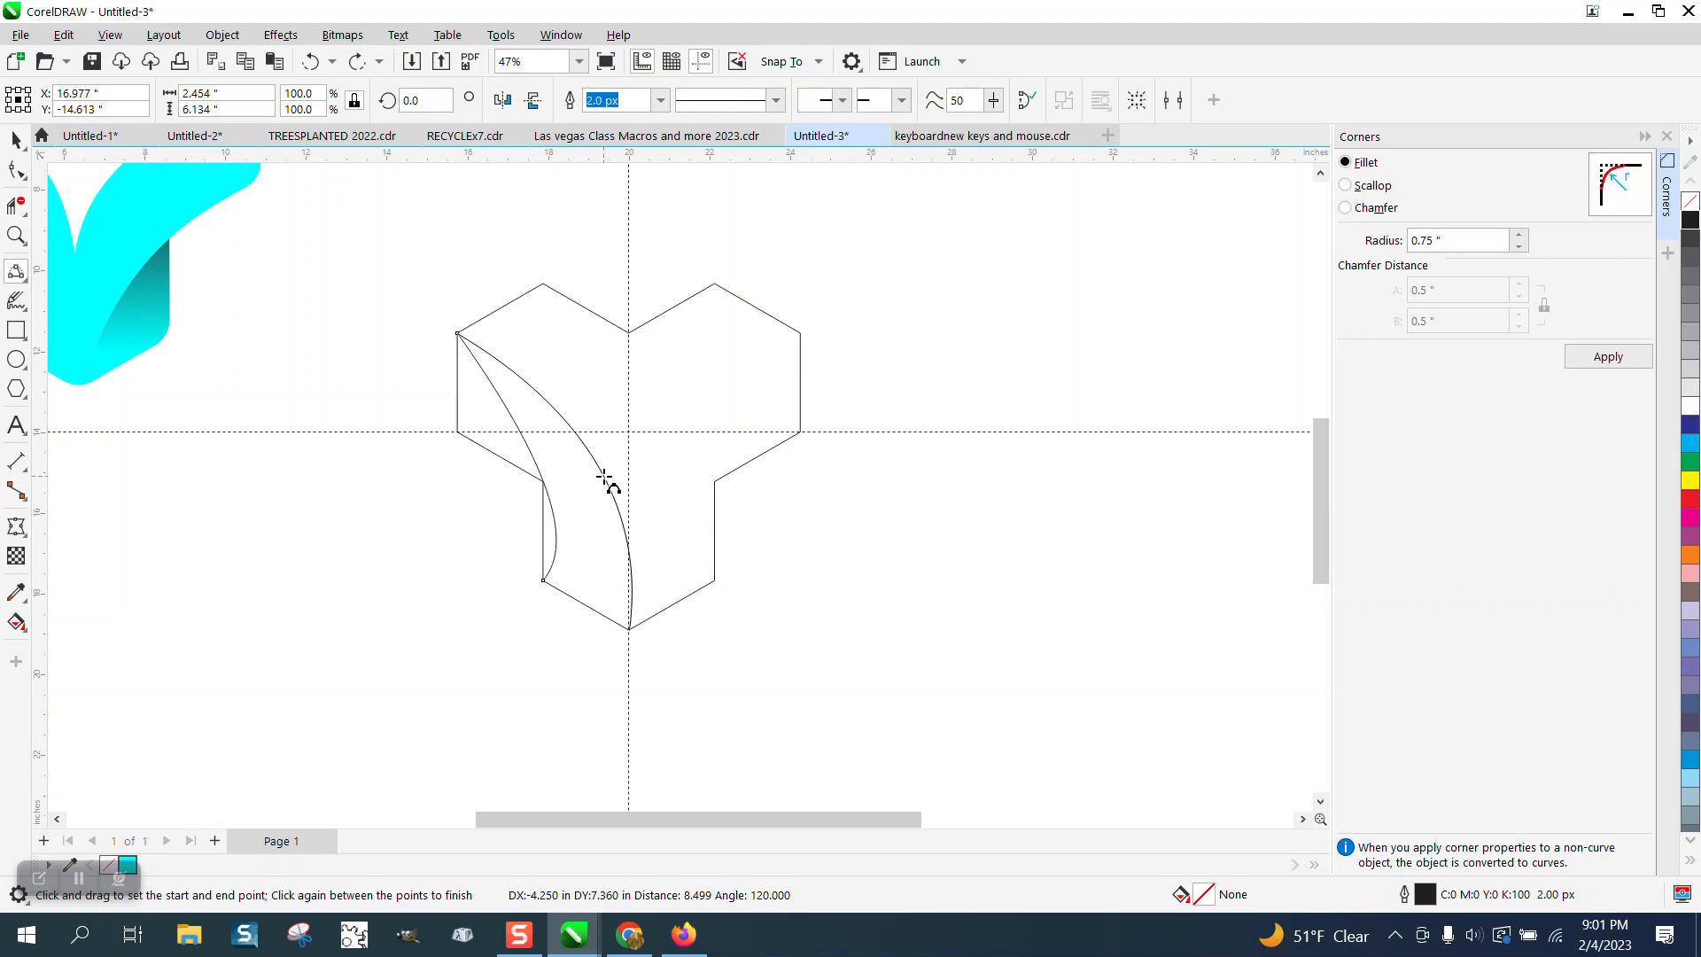
click(609, 481)
Step: Move the joined pair of curves 25 inches right, clear of the three-lobed outline
click(16, 236)
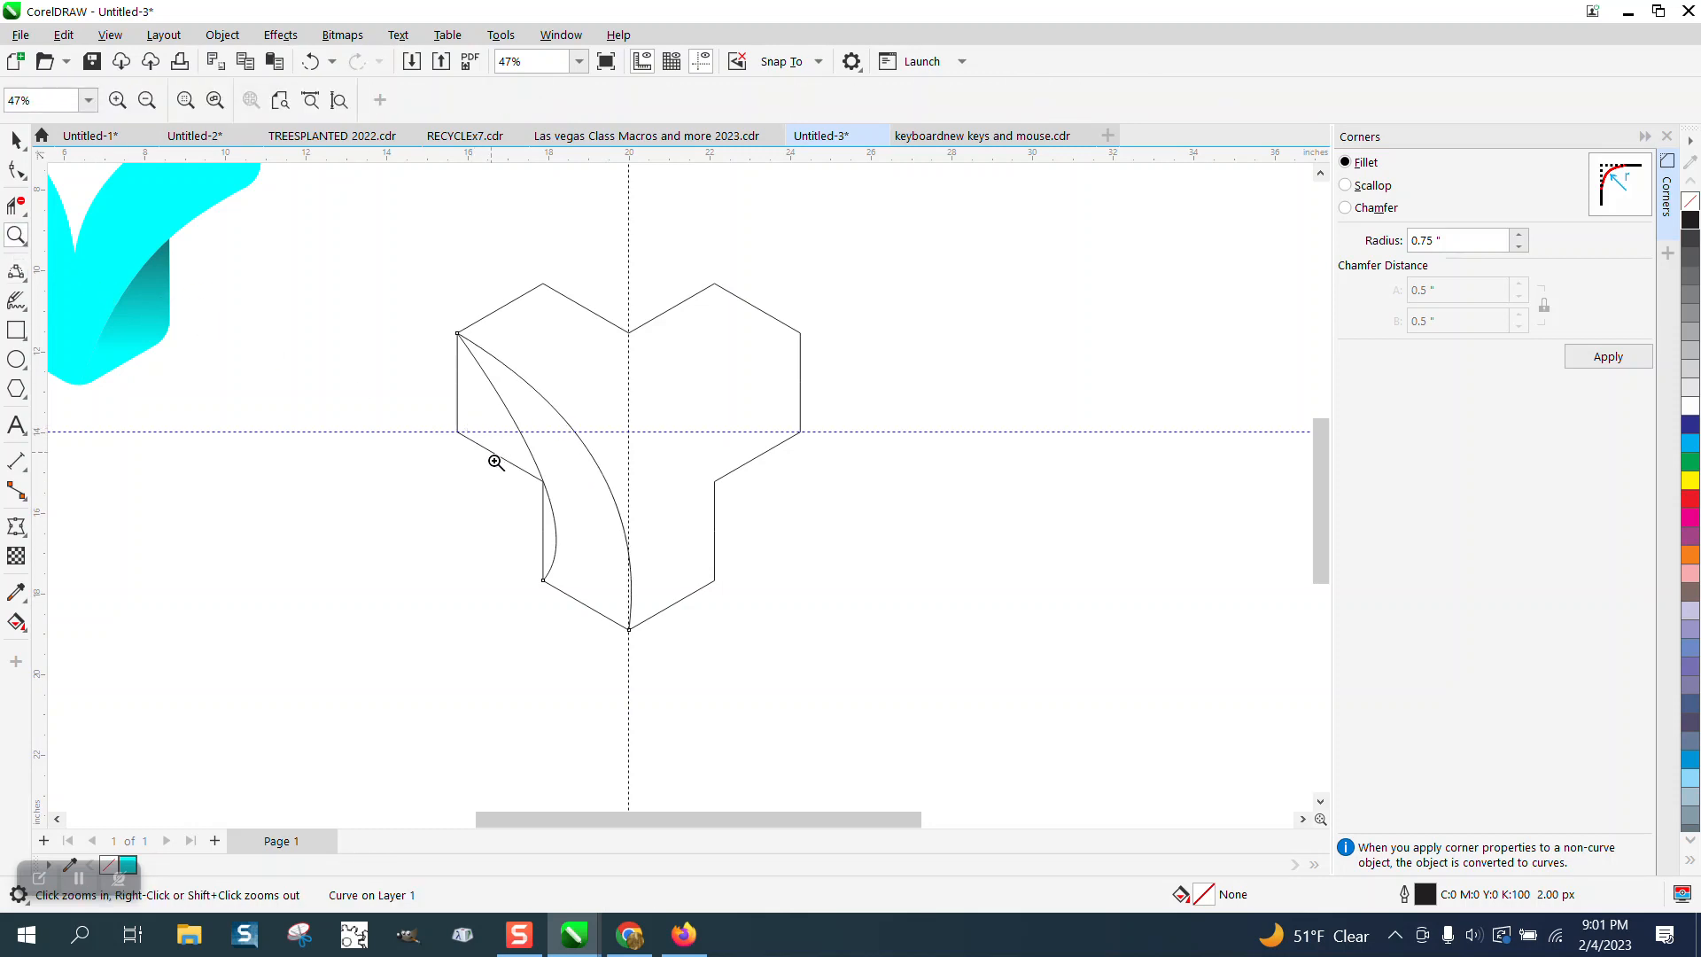
drag(490, 459, 740, 635)
scroll(635, 539, down, 5)
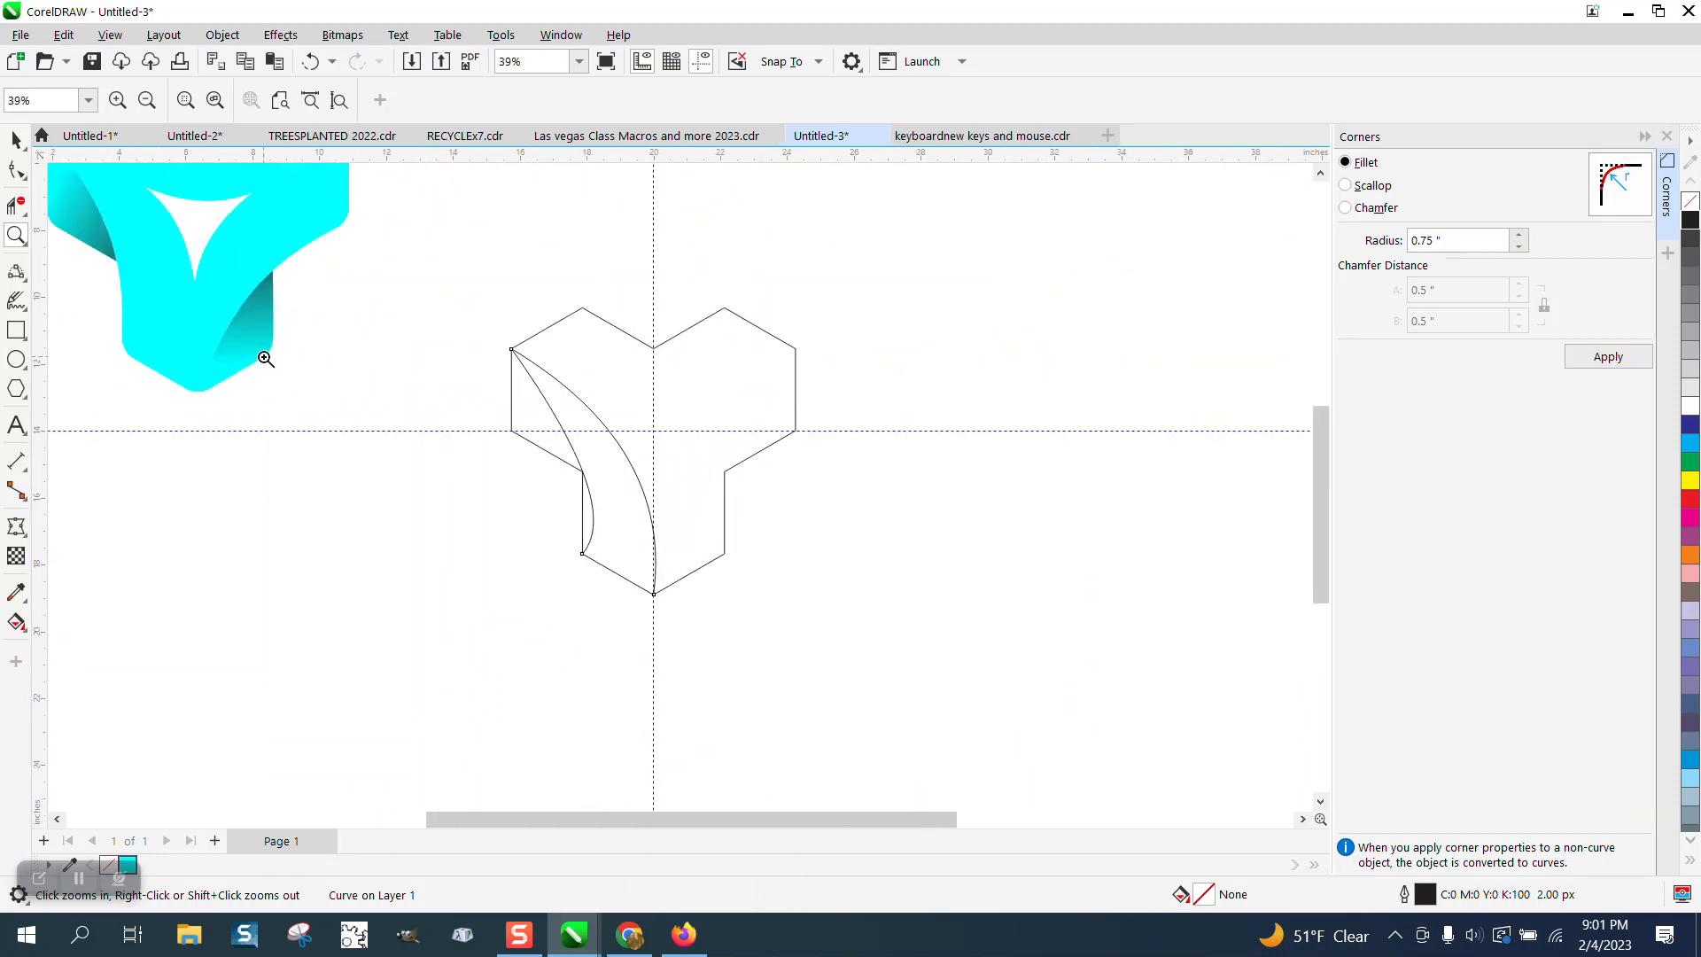
click(16, 140)
key(shift+Right)
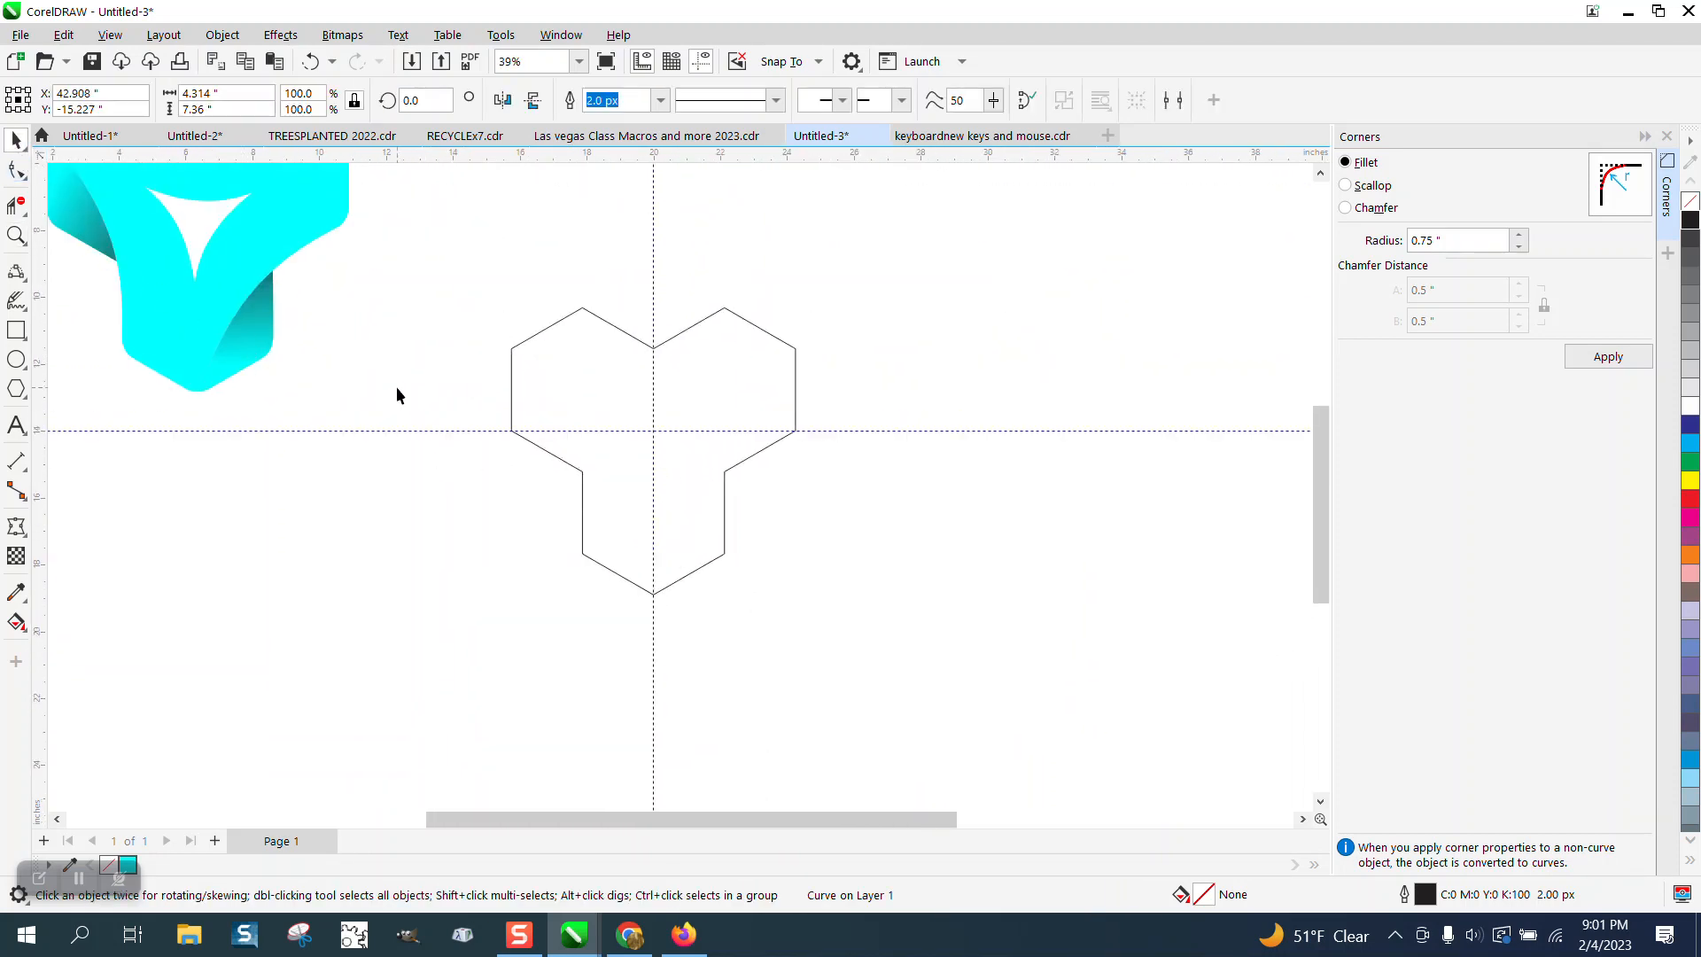
Step: Select the whole three-lobed outline and apply a 0.75 inch fillet to its corners
drag(891, 629, 872, 602)
click(16, 171)
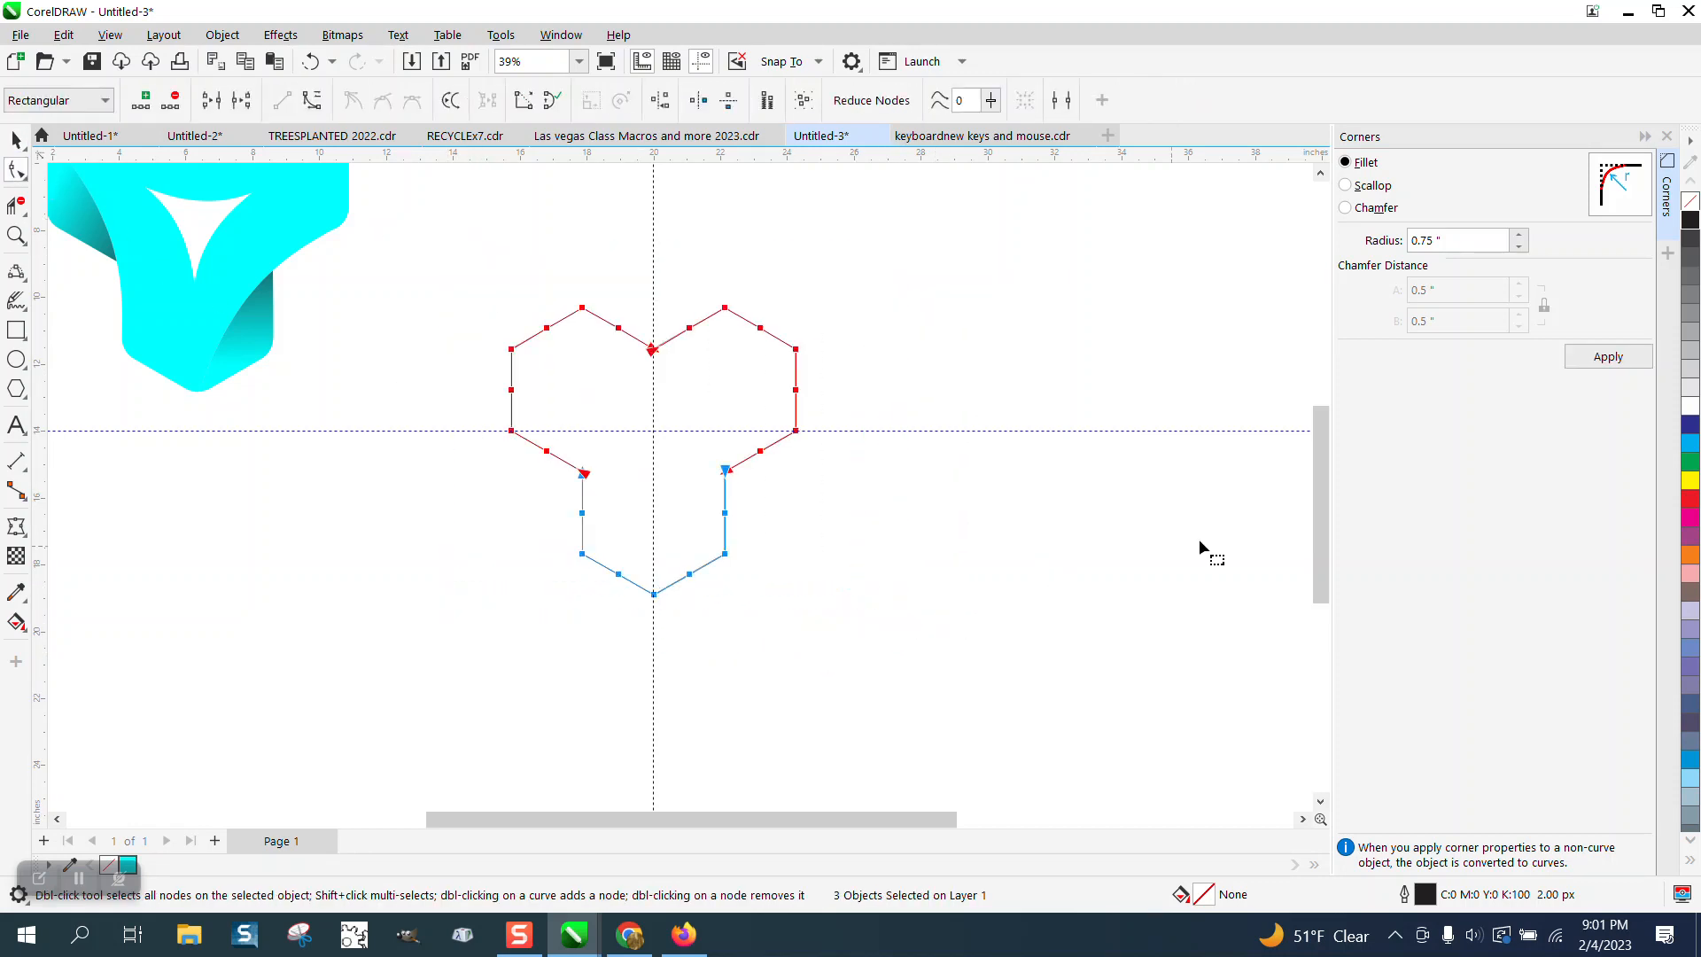
click(1608, 358)
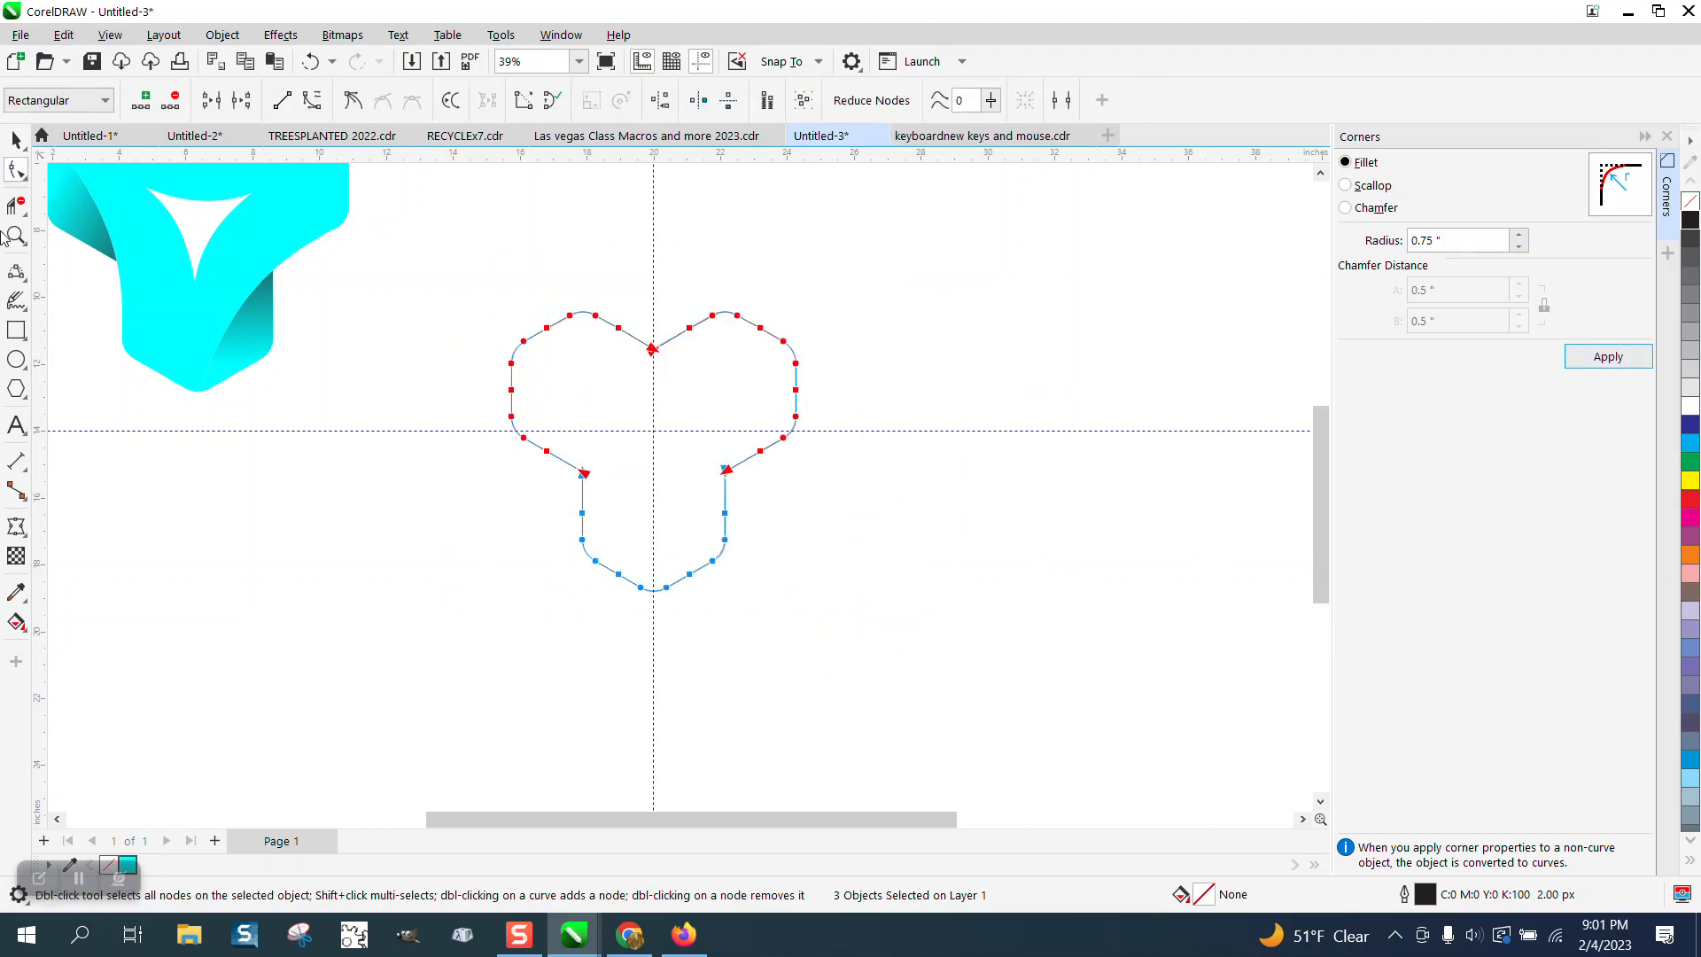
Step: Move the pair of curves 25 inches left, back onto the rounded outline
click(17, 141)
scroll(946, 429, down, 1)
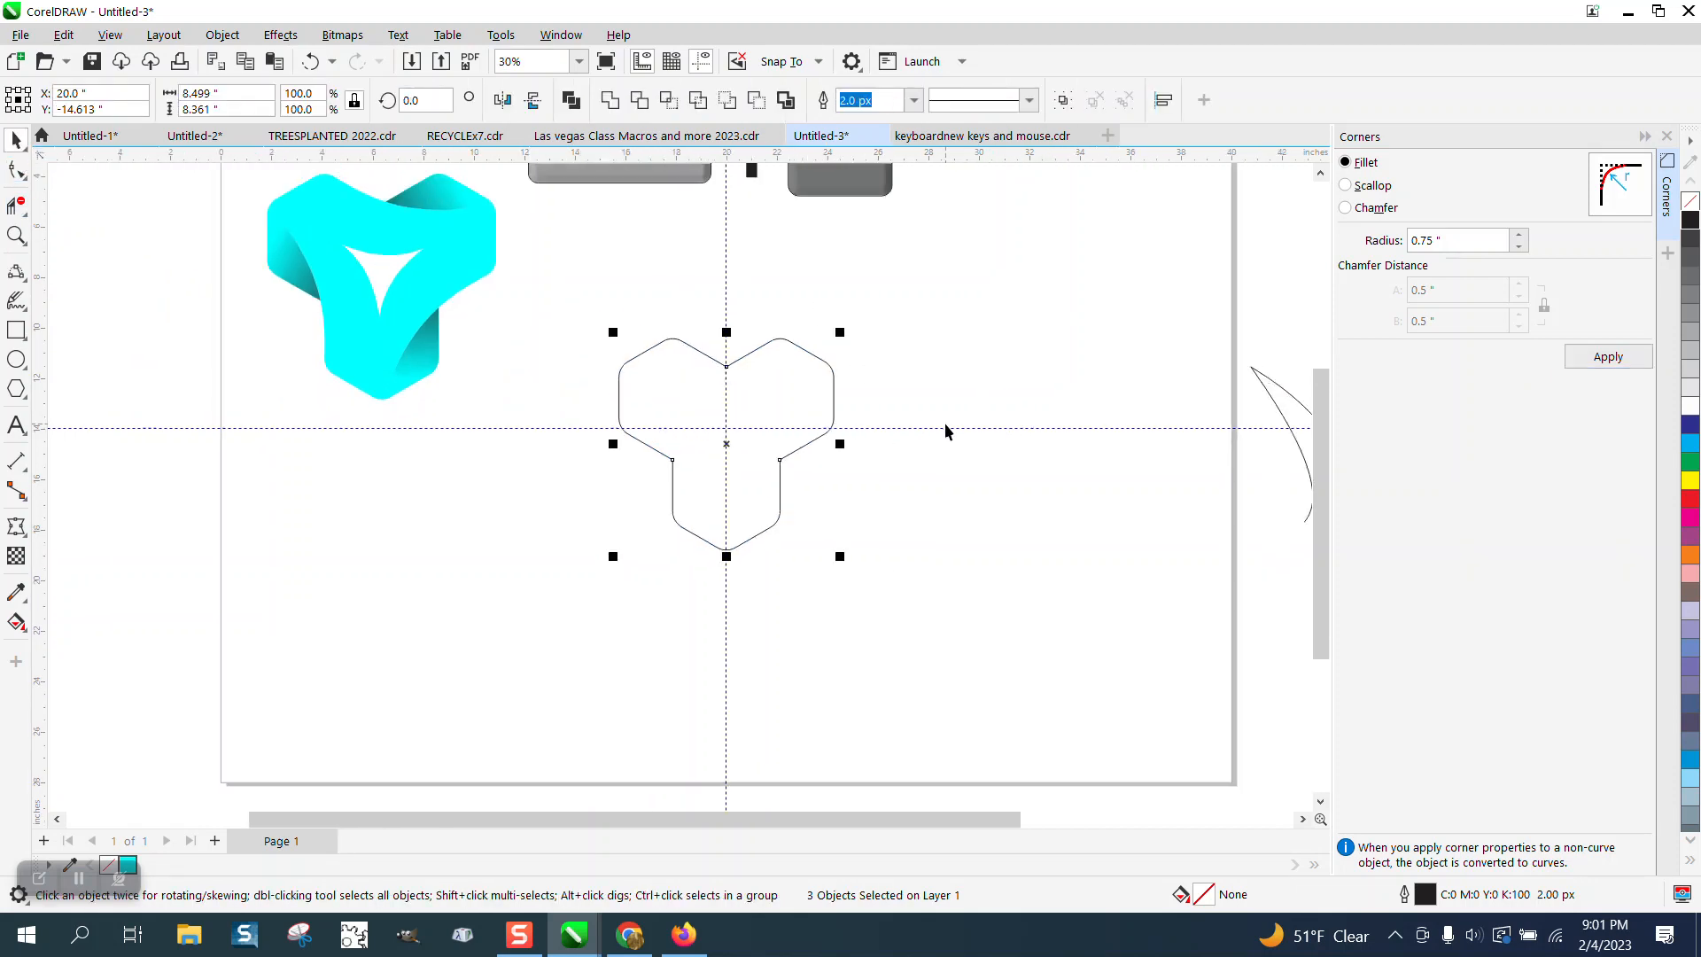
drag(1194, 377, 1264, 568)
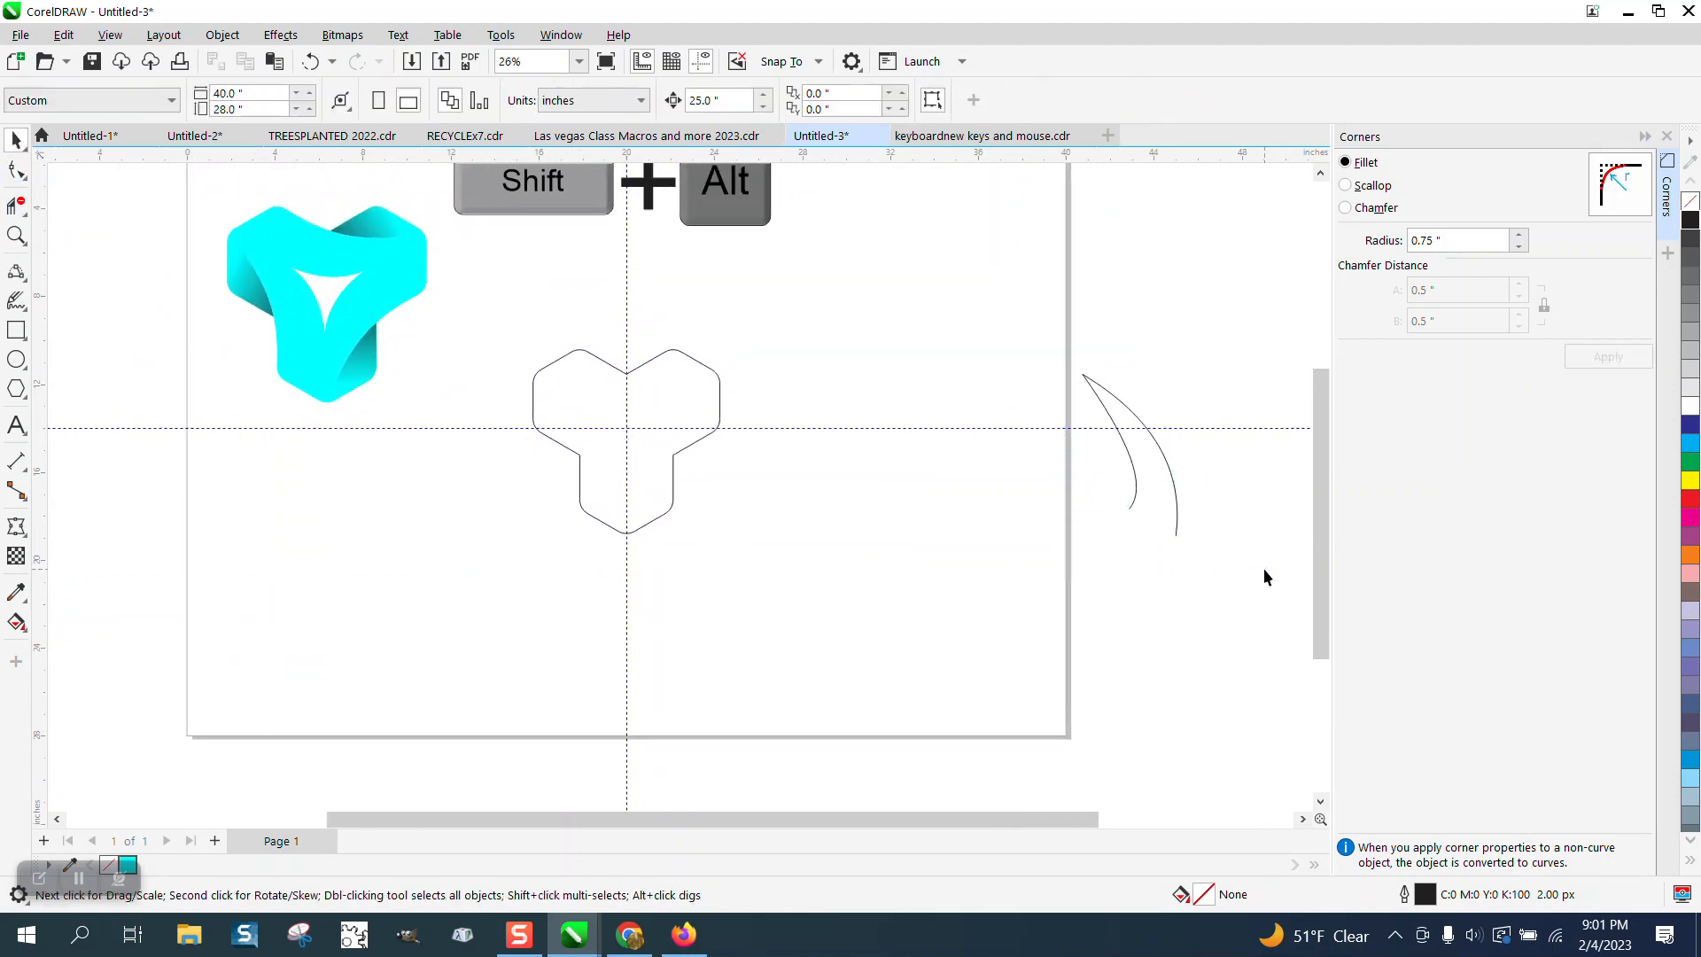
click(1137, 459)
key(Left)
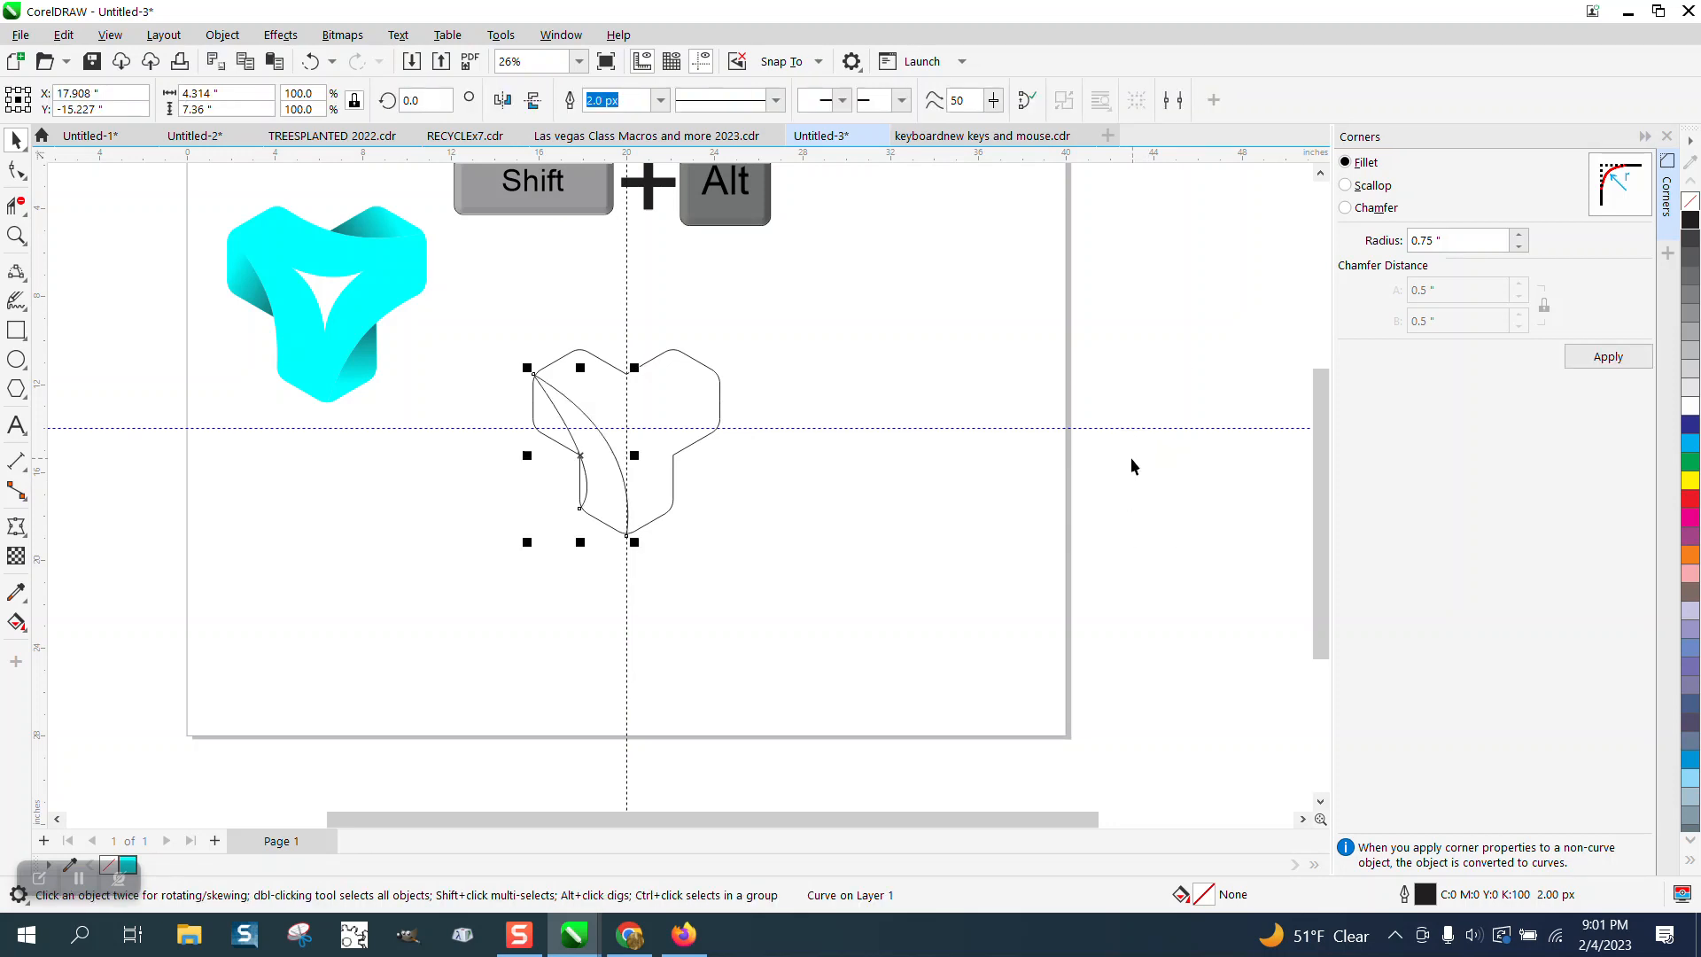
Step: Move the inner curve's lower end node slightly outward past the bottom lobe's rounded left corner with the Shape tool
click(16, 236)
drag(470, 306, 744, 541)
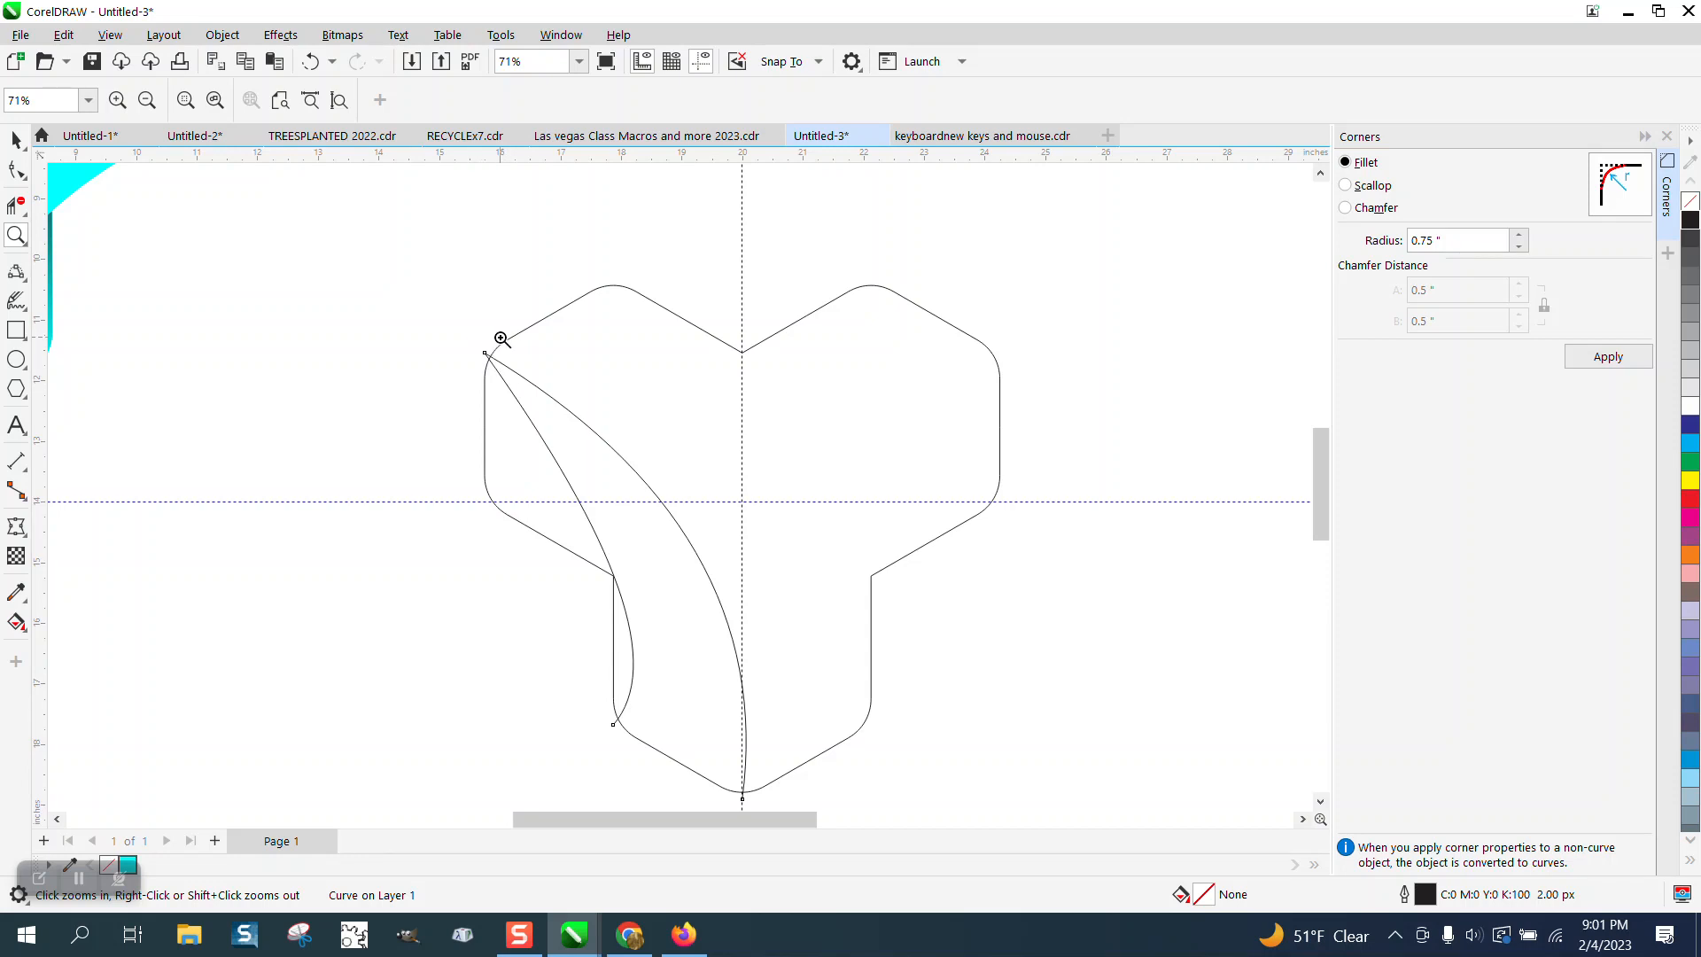
scroll(542, 375, up, 4)
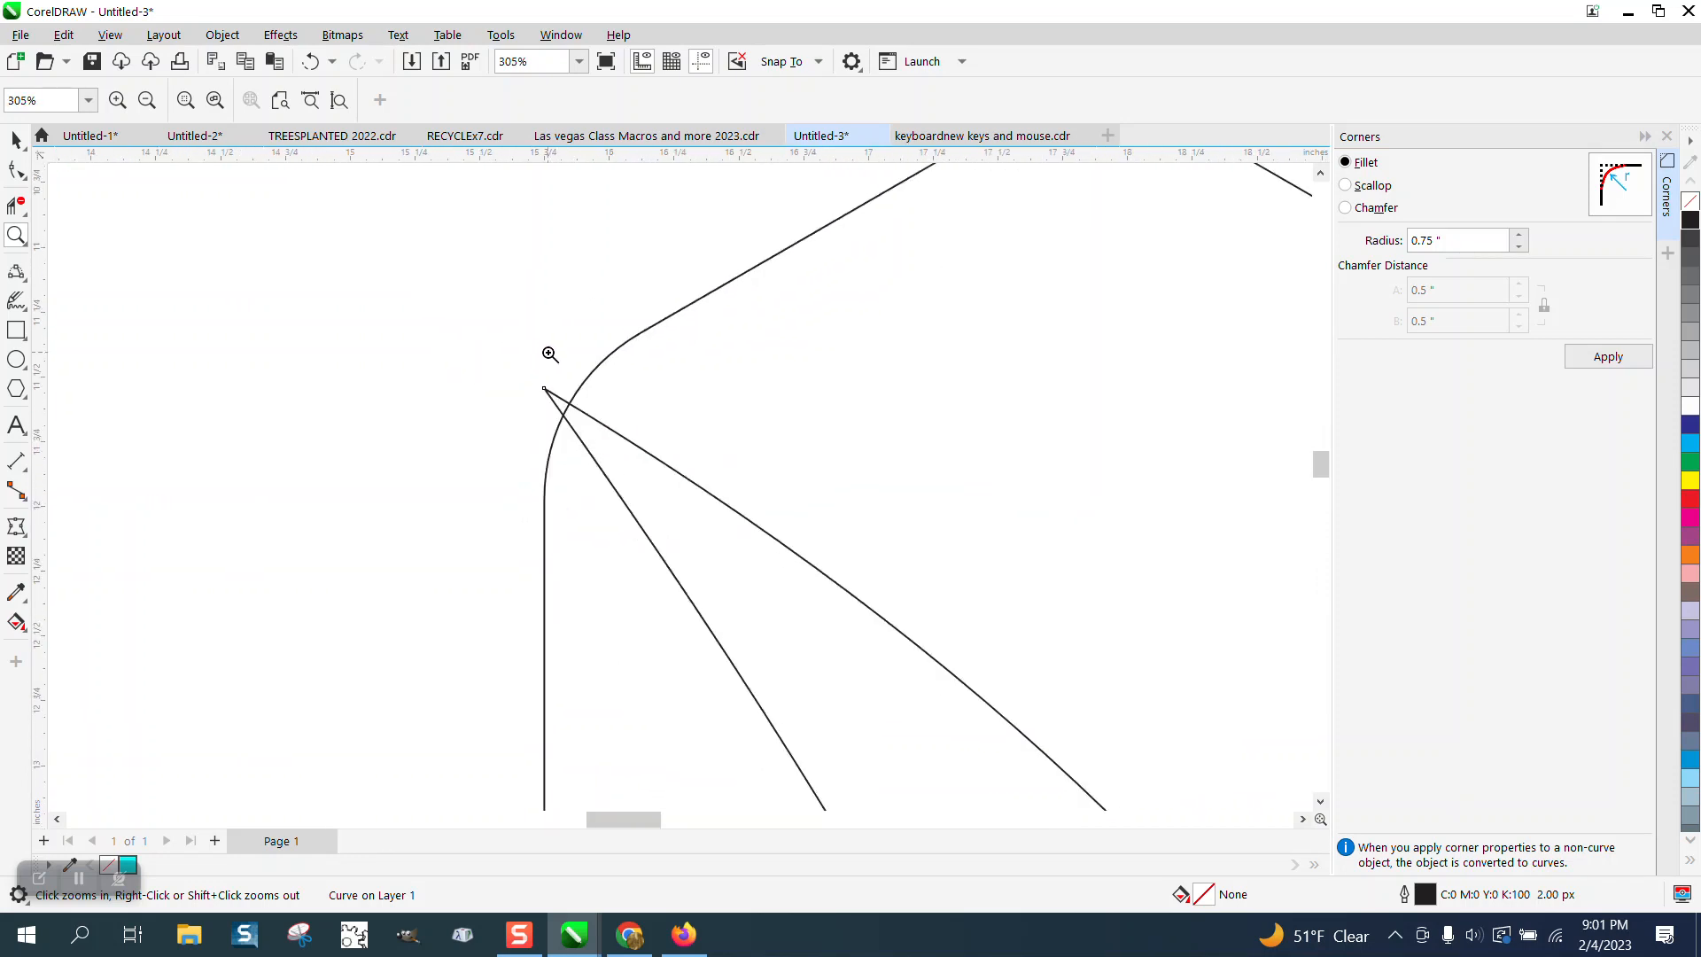
scroll(553, 352, down, 5)
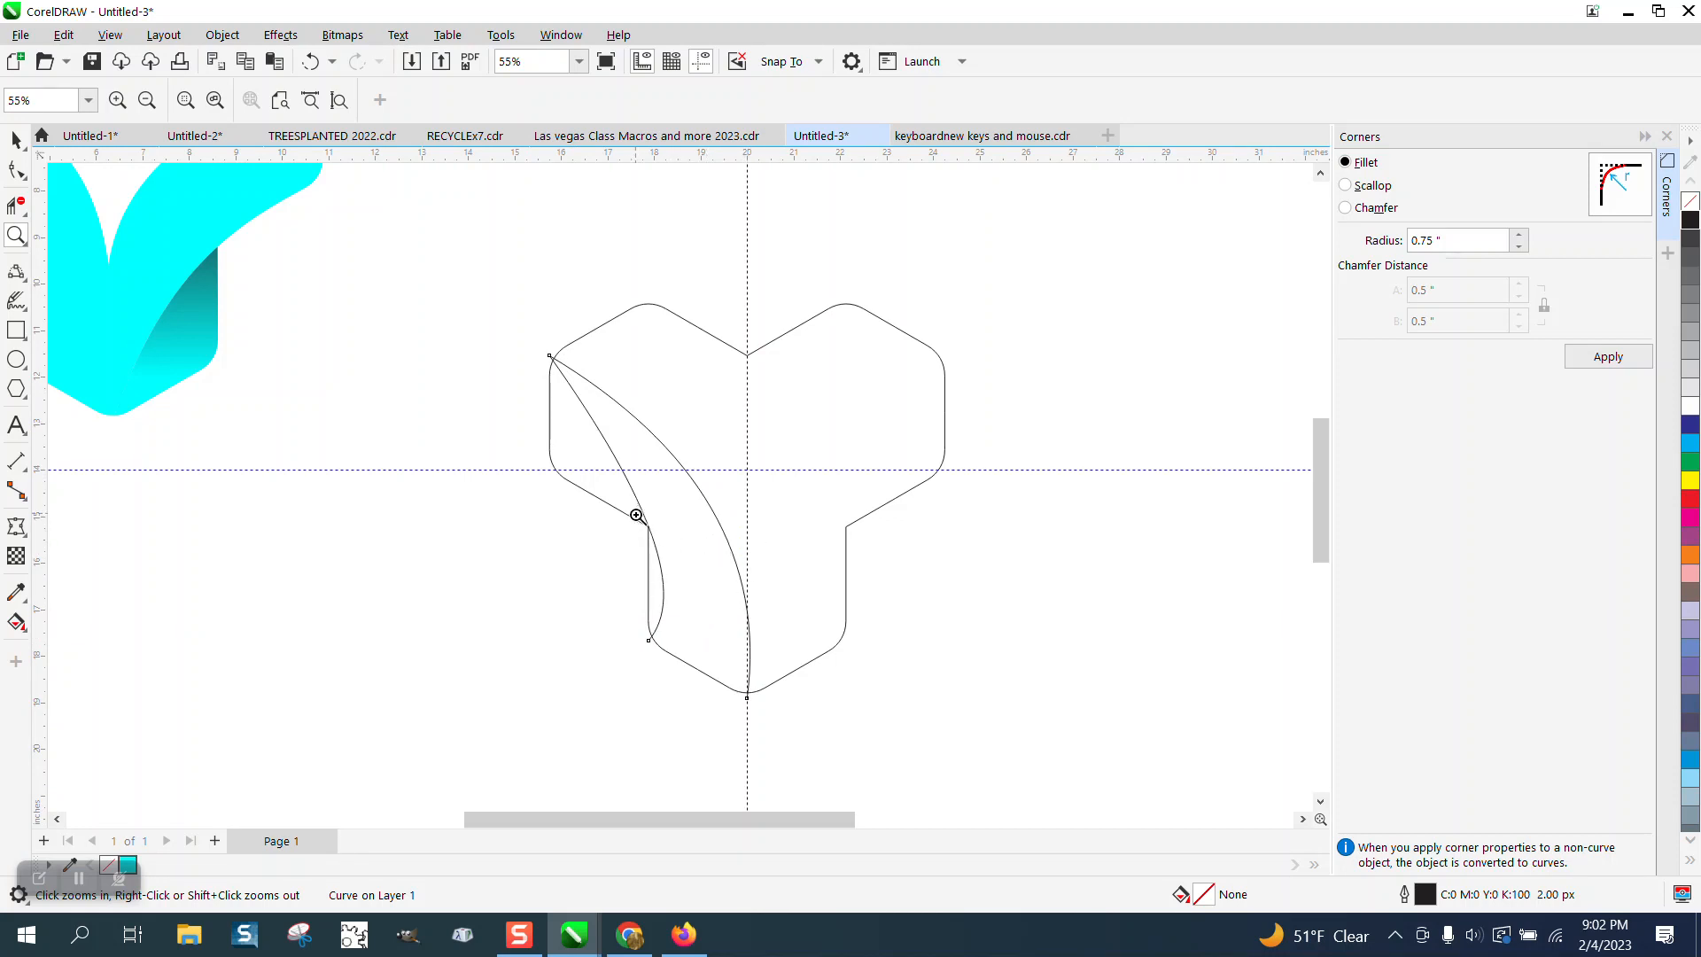
drag(636, 512, 671, 533)
click(16, 169)
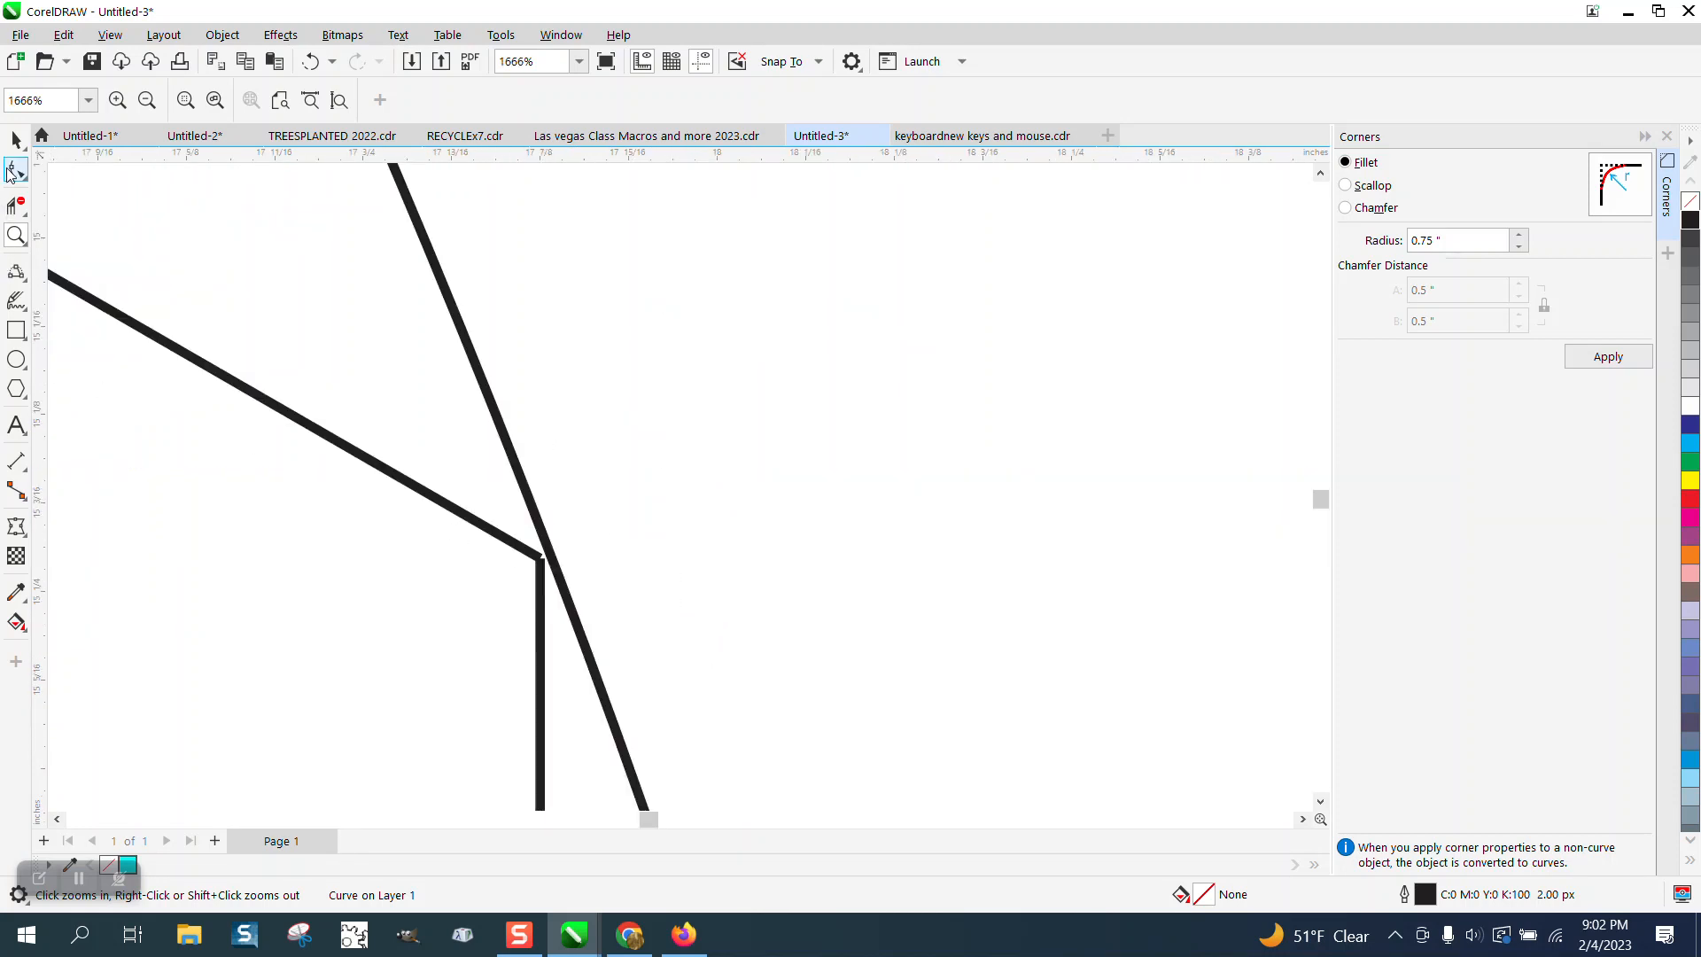
scroll(496, 478, down, 6)
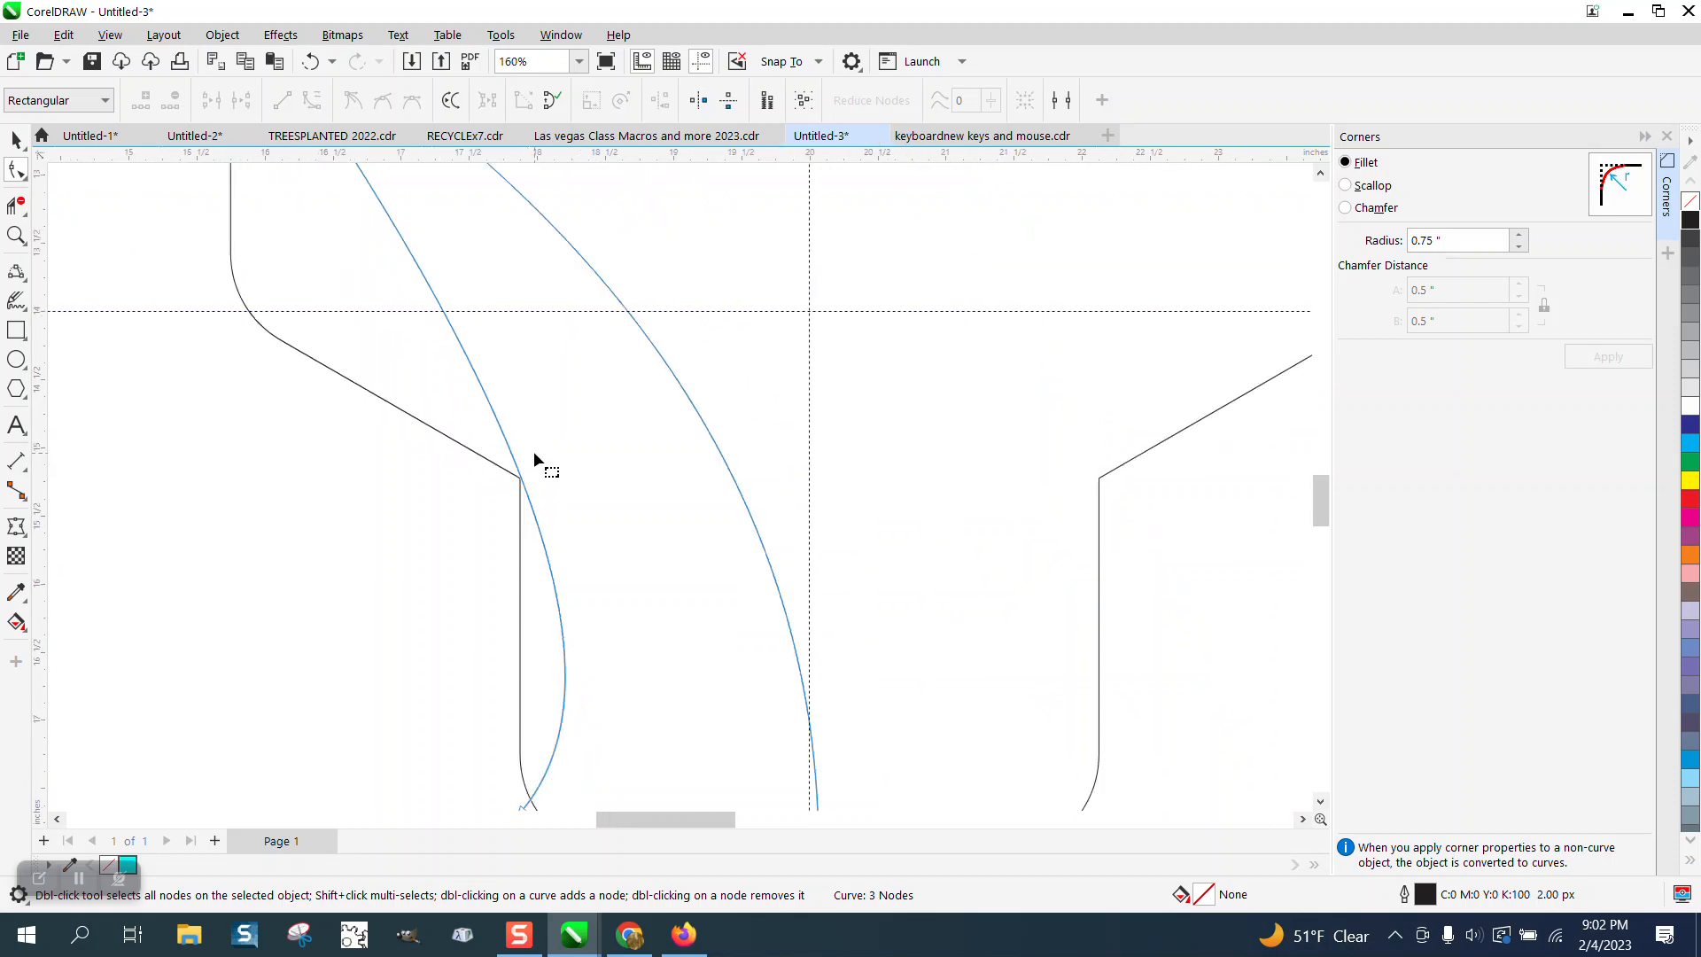
drag(523, 726, 520, 737)
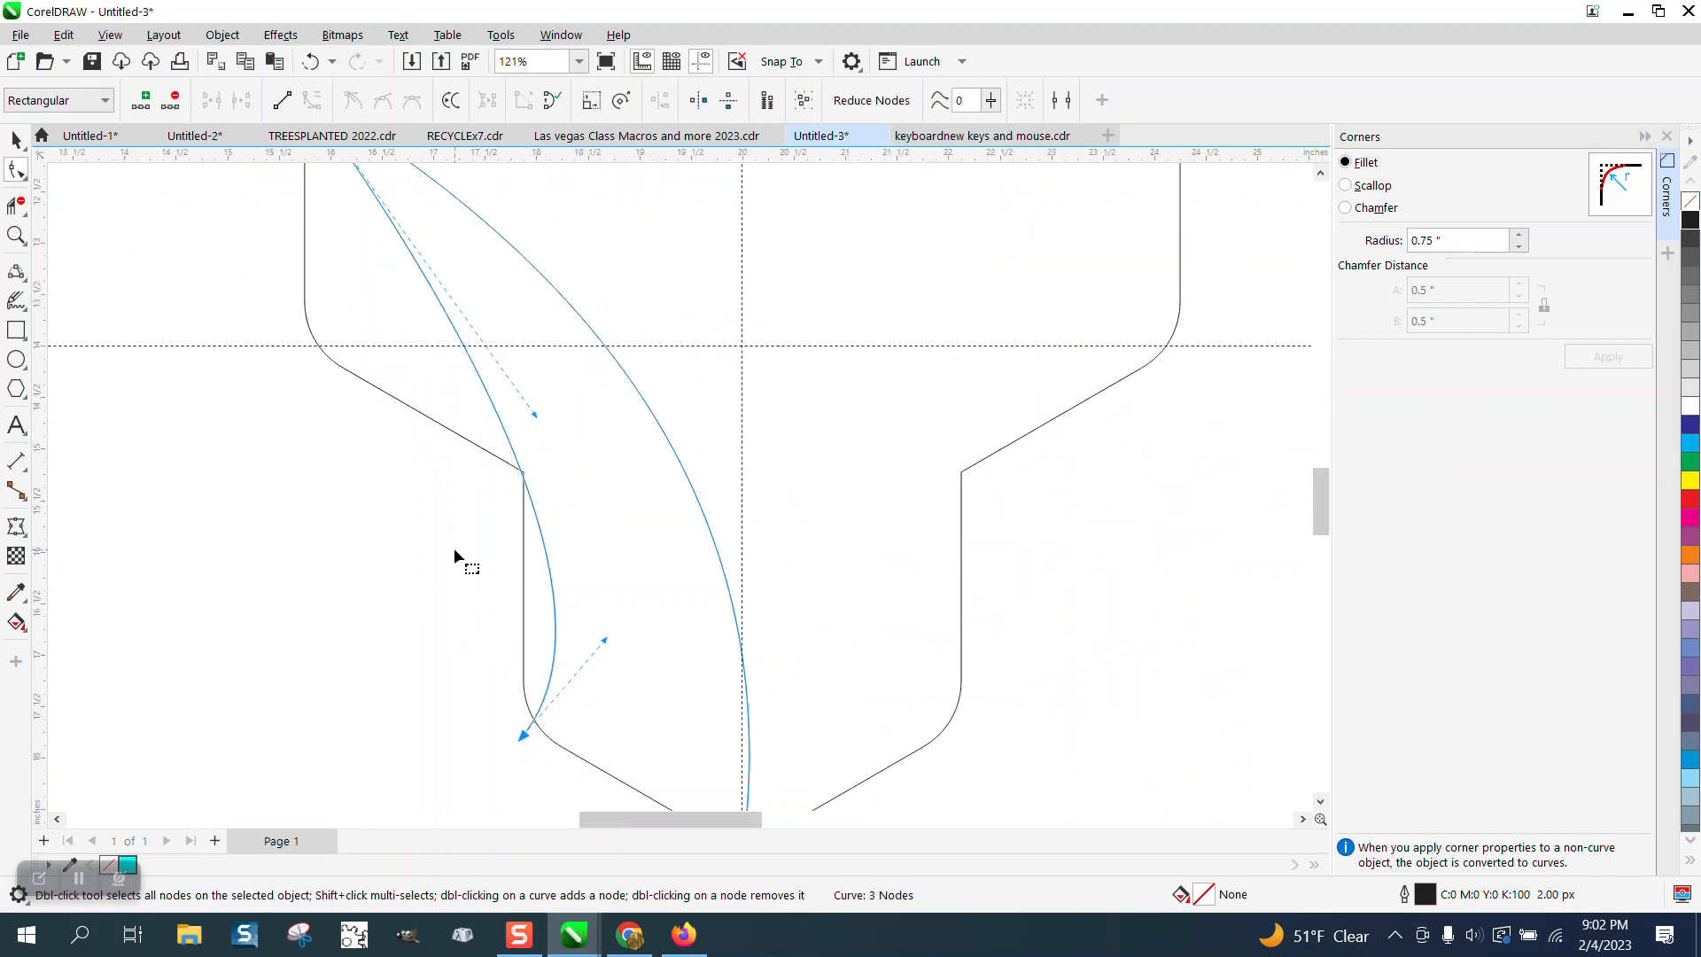
scroll(415, 503, down, 2)
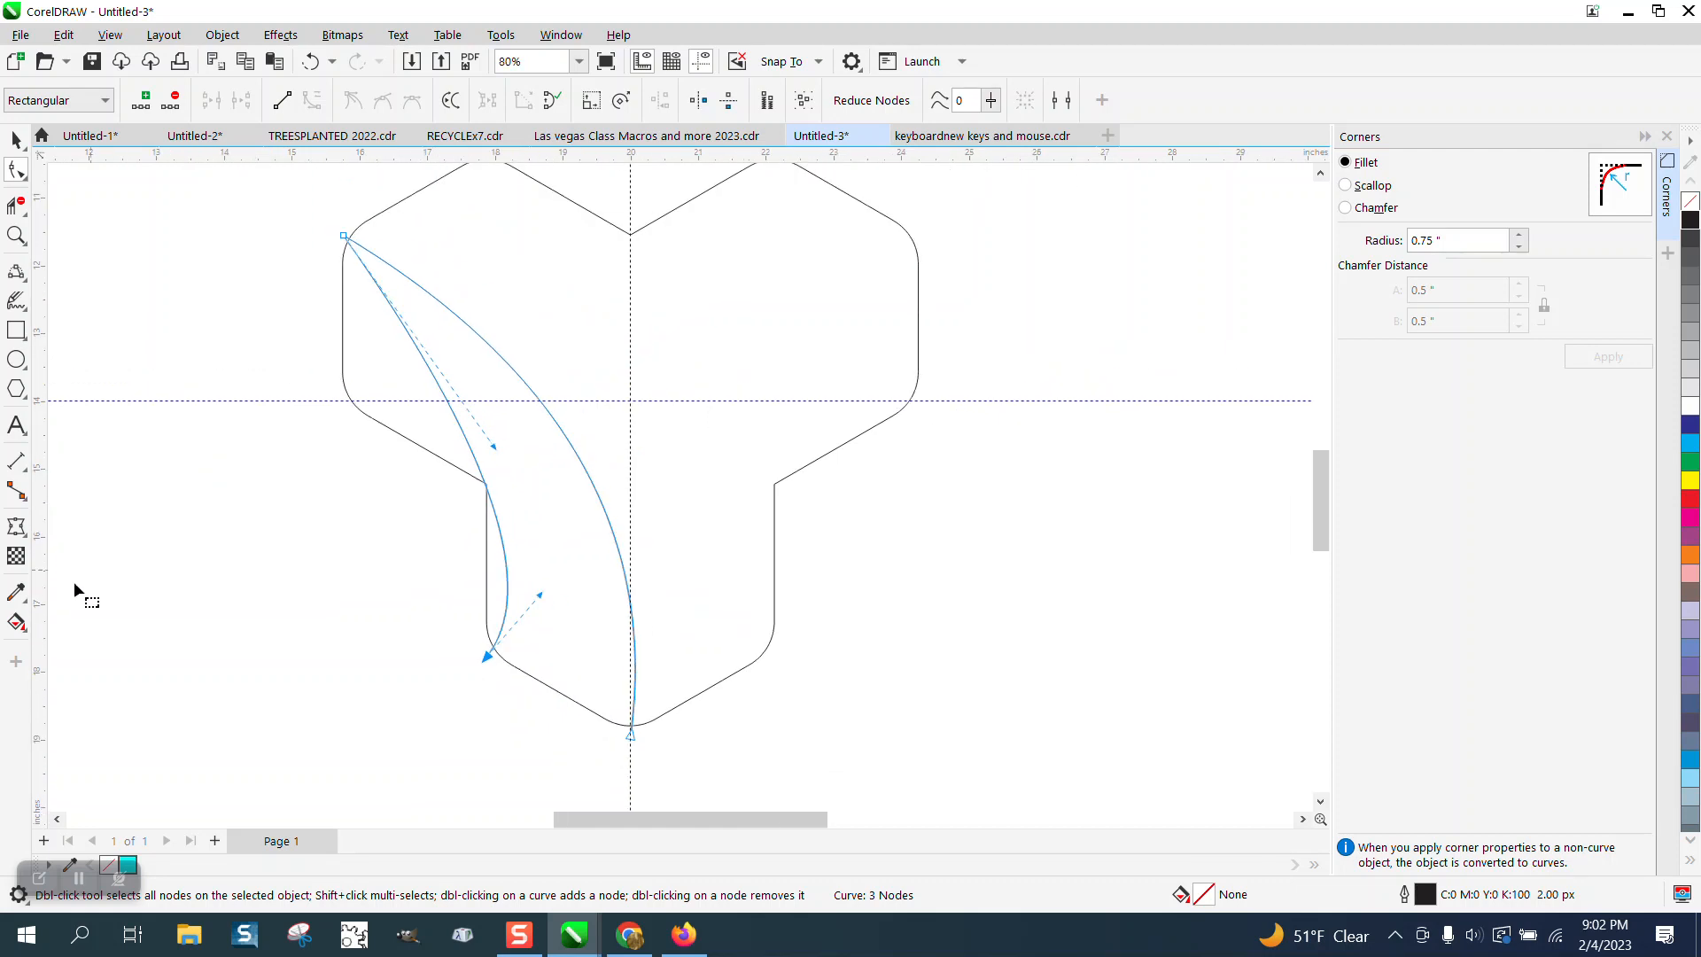
Step: Smart Fill the curved band and the adjoining left lobe region with magenta, moving both filled pieces left off the page
click(17, 623)
click(29, 629)
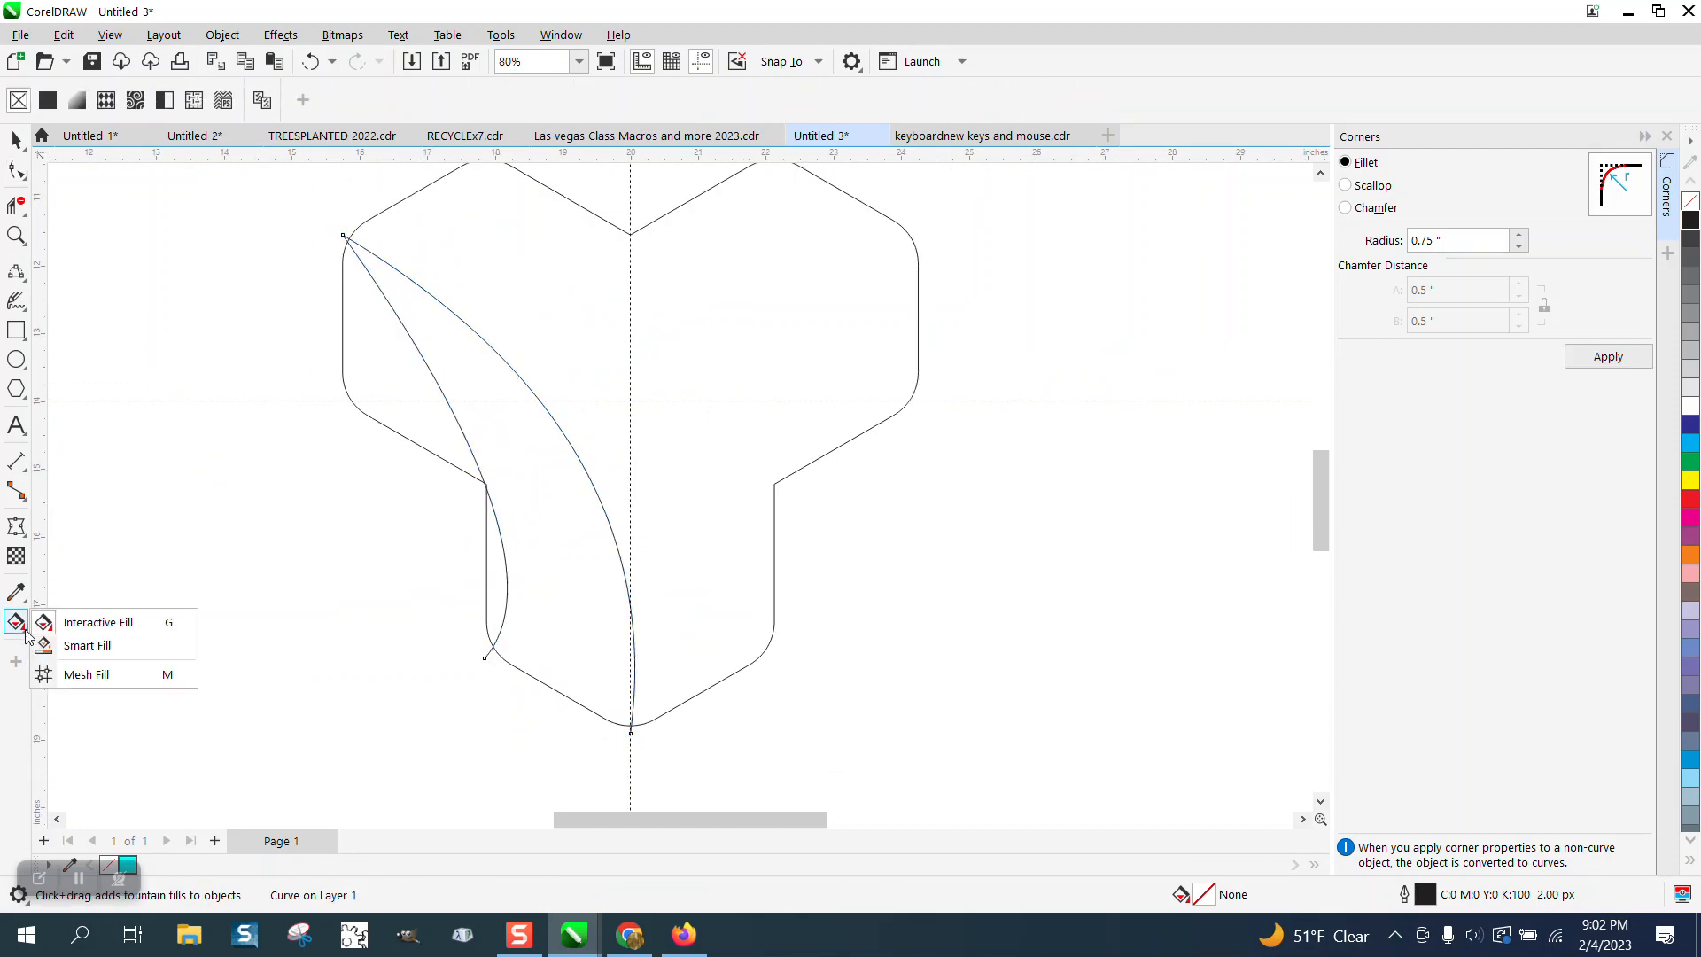
click(92, 643)
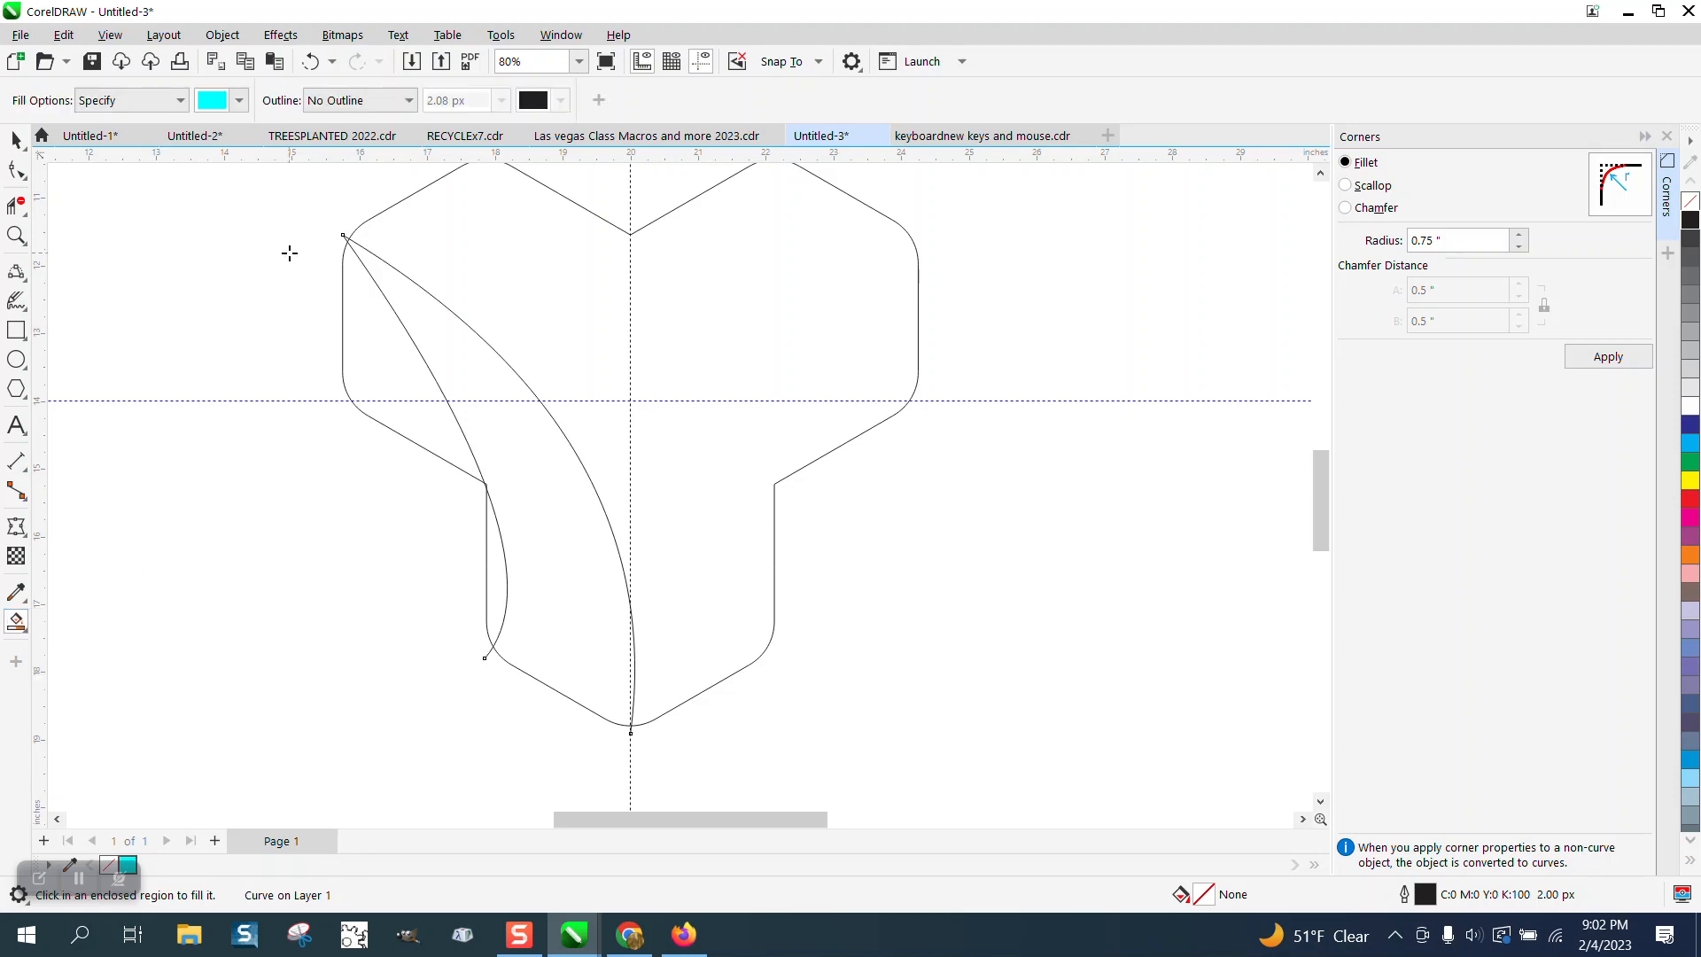
click(238, 102)
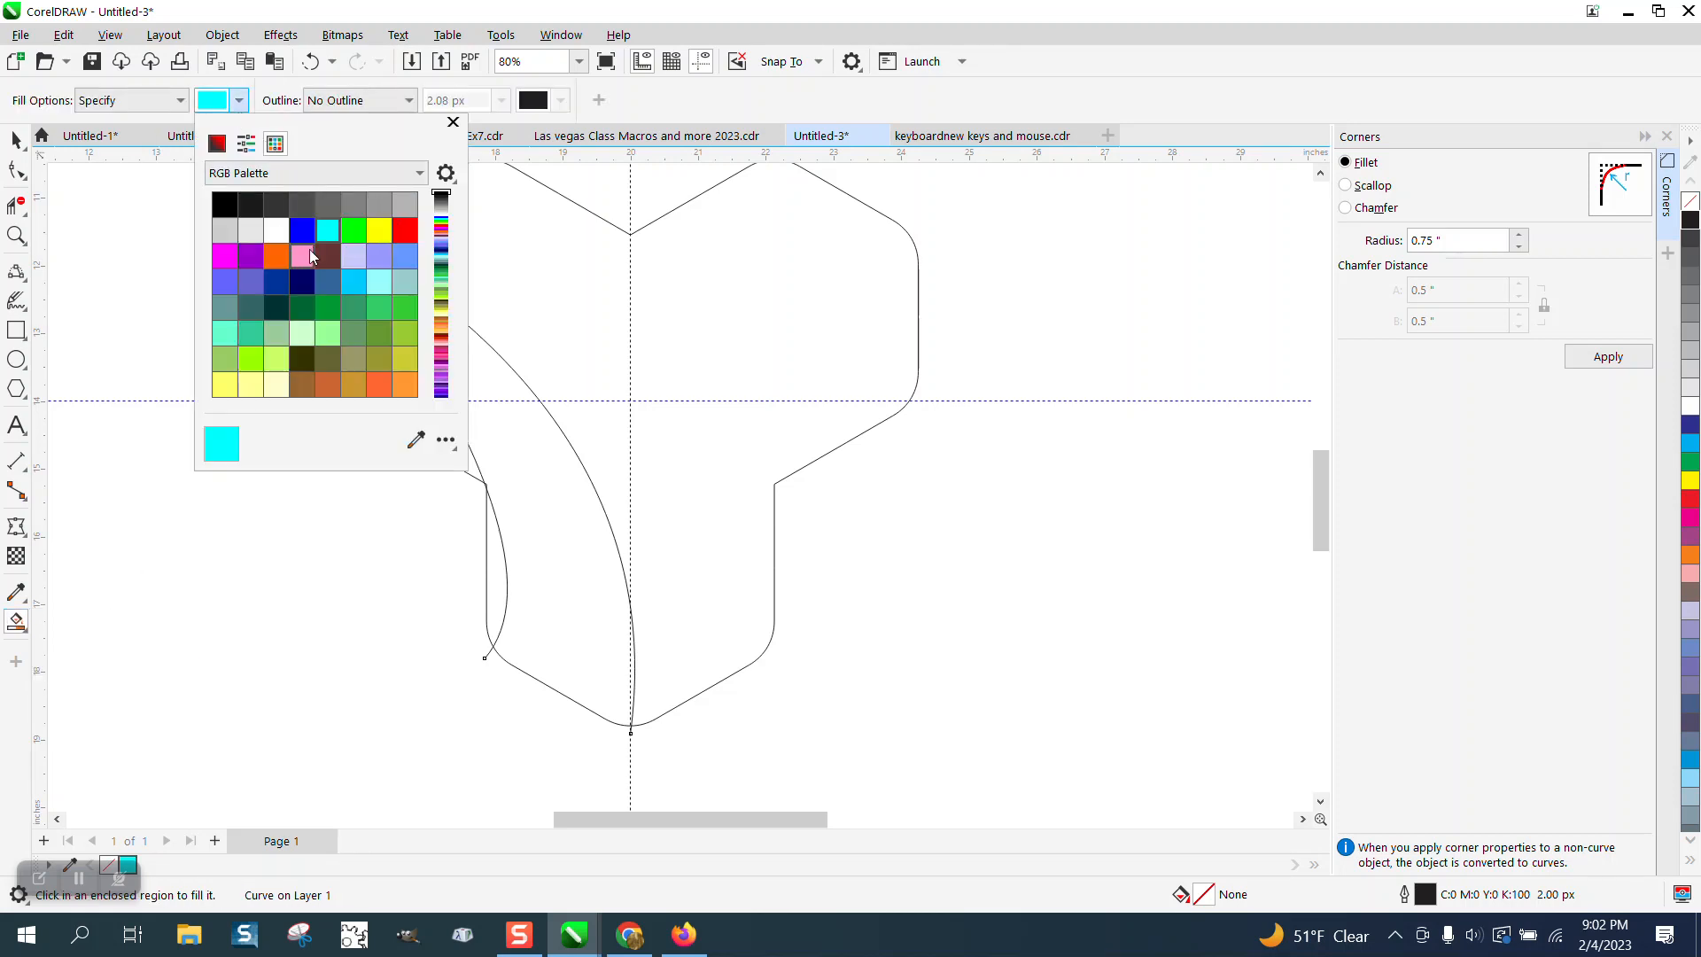
click(227, 257)
click(561, 511)
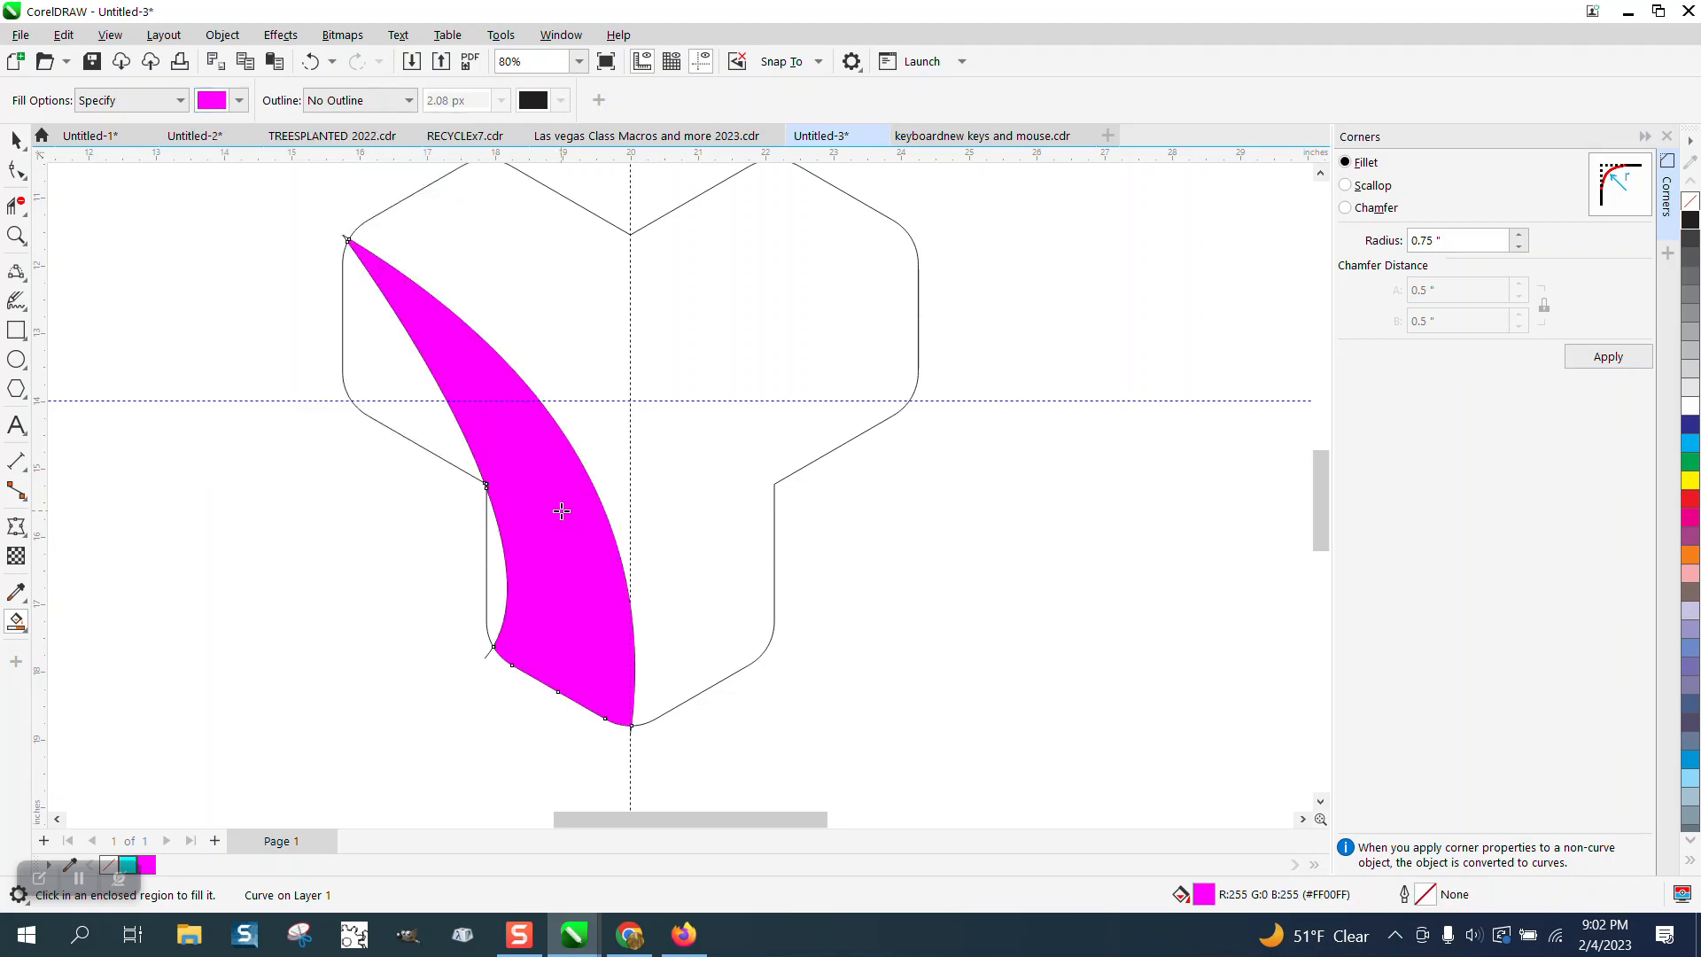
key(ctrl+z)
scroll(461, 439, down, 5)
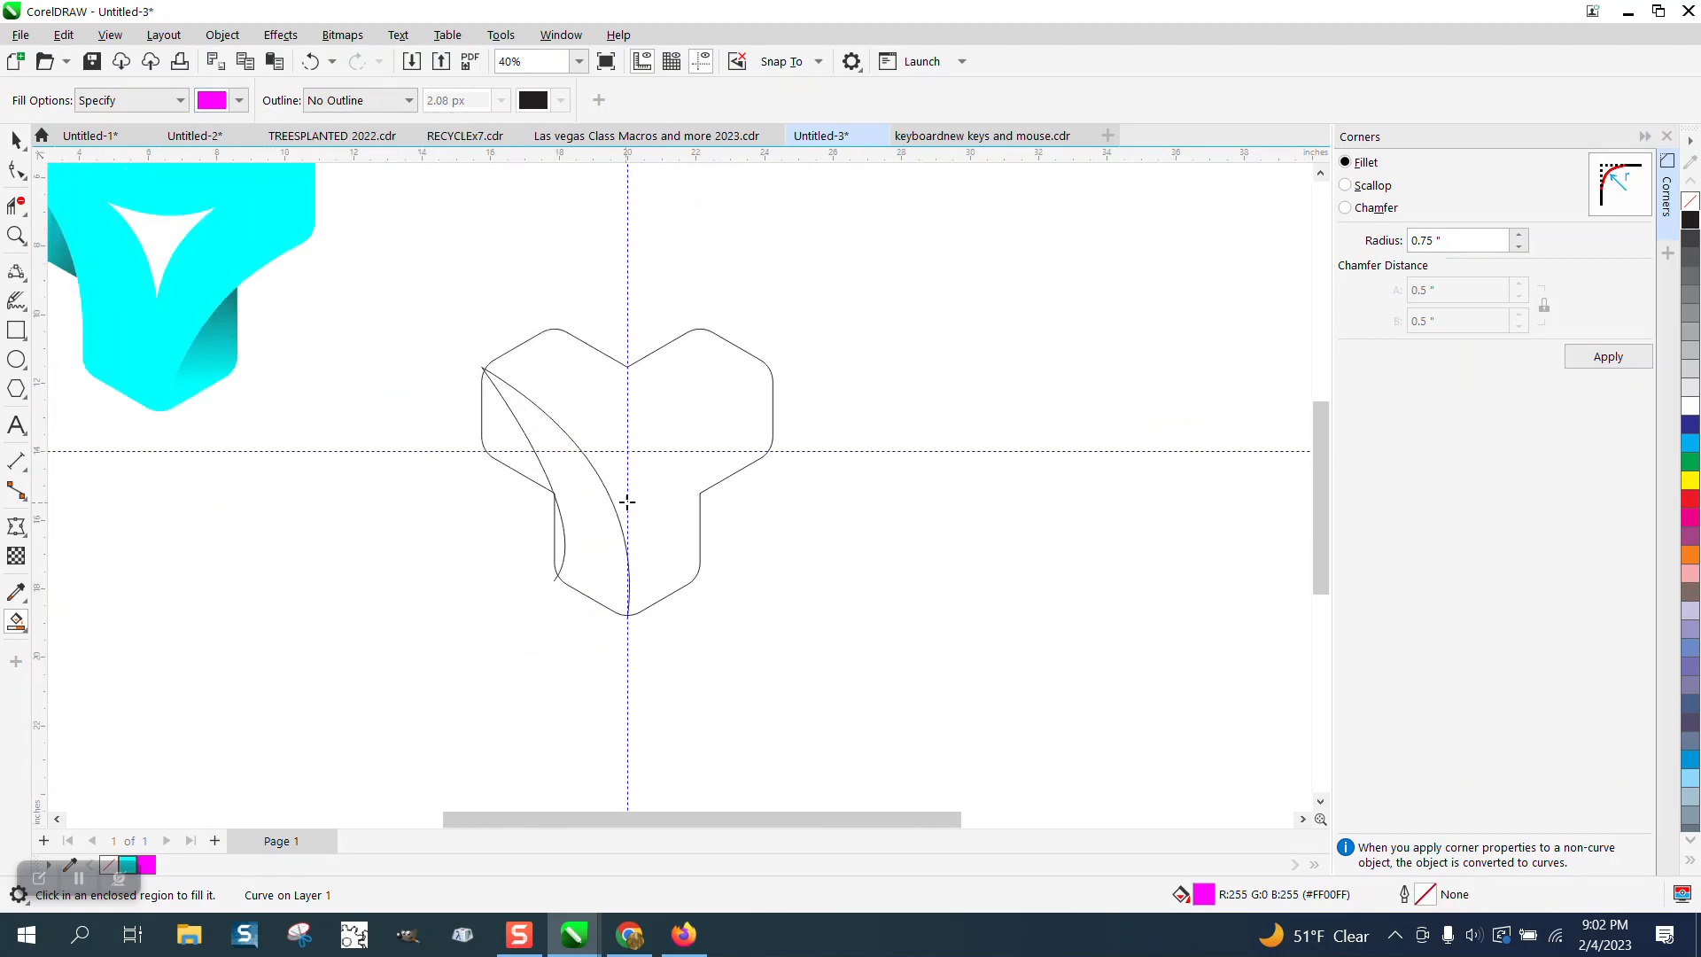
Step: Move the outline with its curves 25 inches right off the page, and bring the two magenta pieces back to the guidelines
click(16, 140)
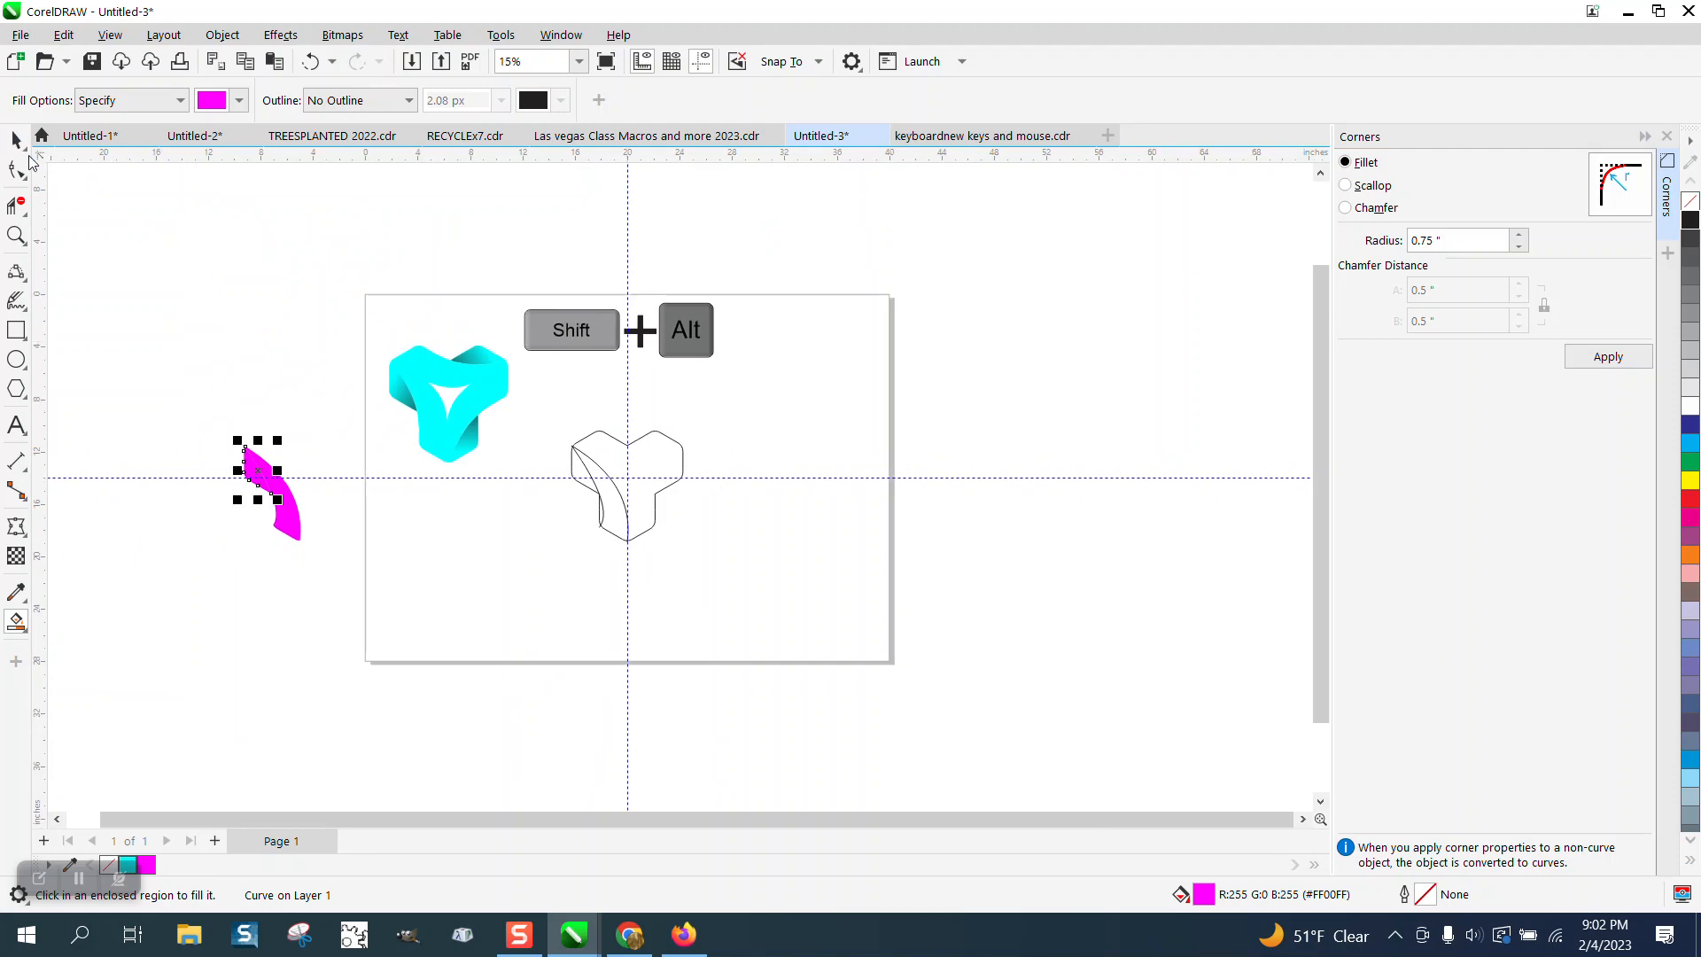
drag(549, 404, 785, 573)
key(Right)
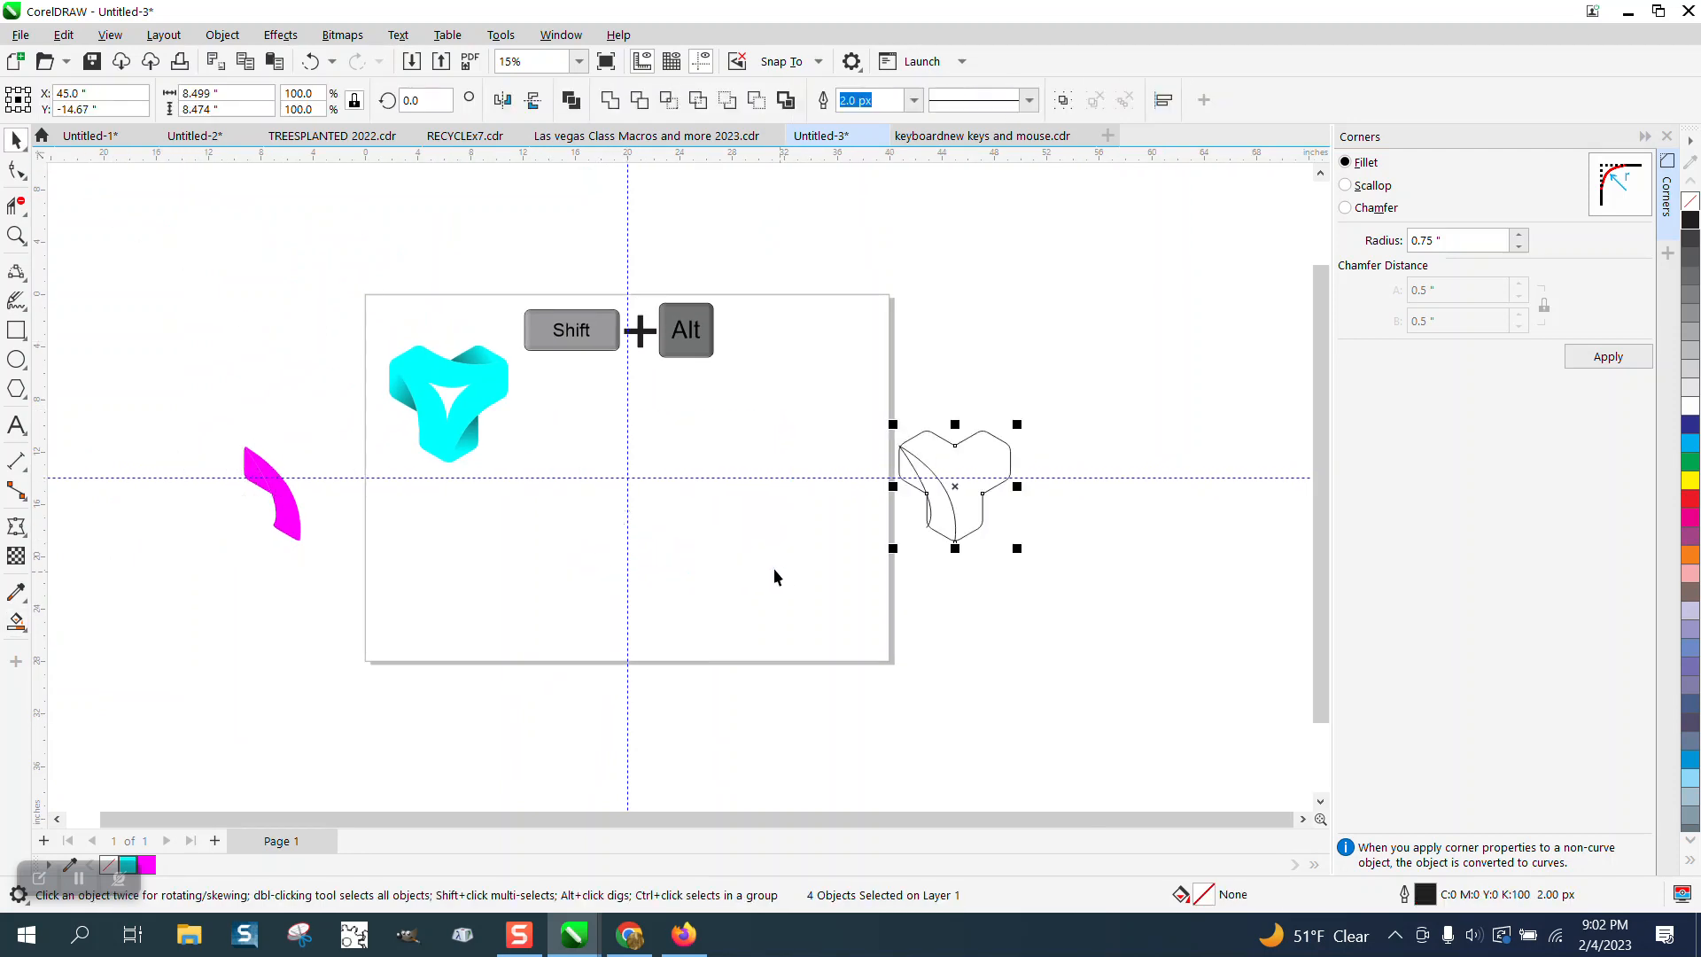
drag(213, 426, 368, 550)
key(Right)
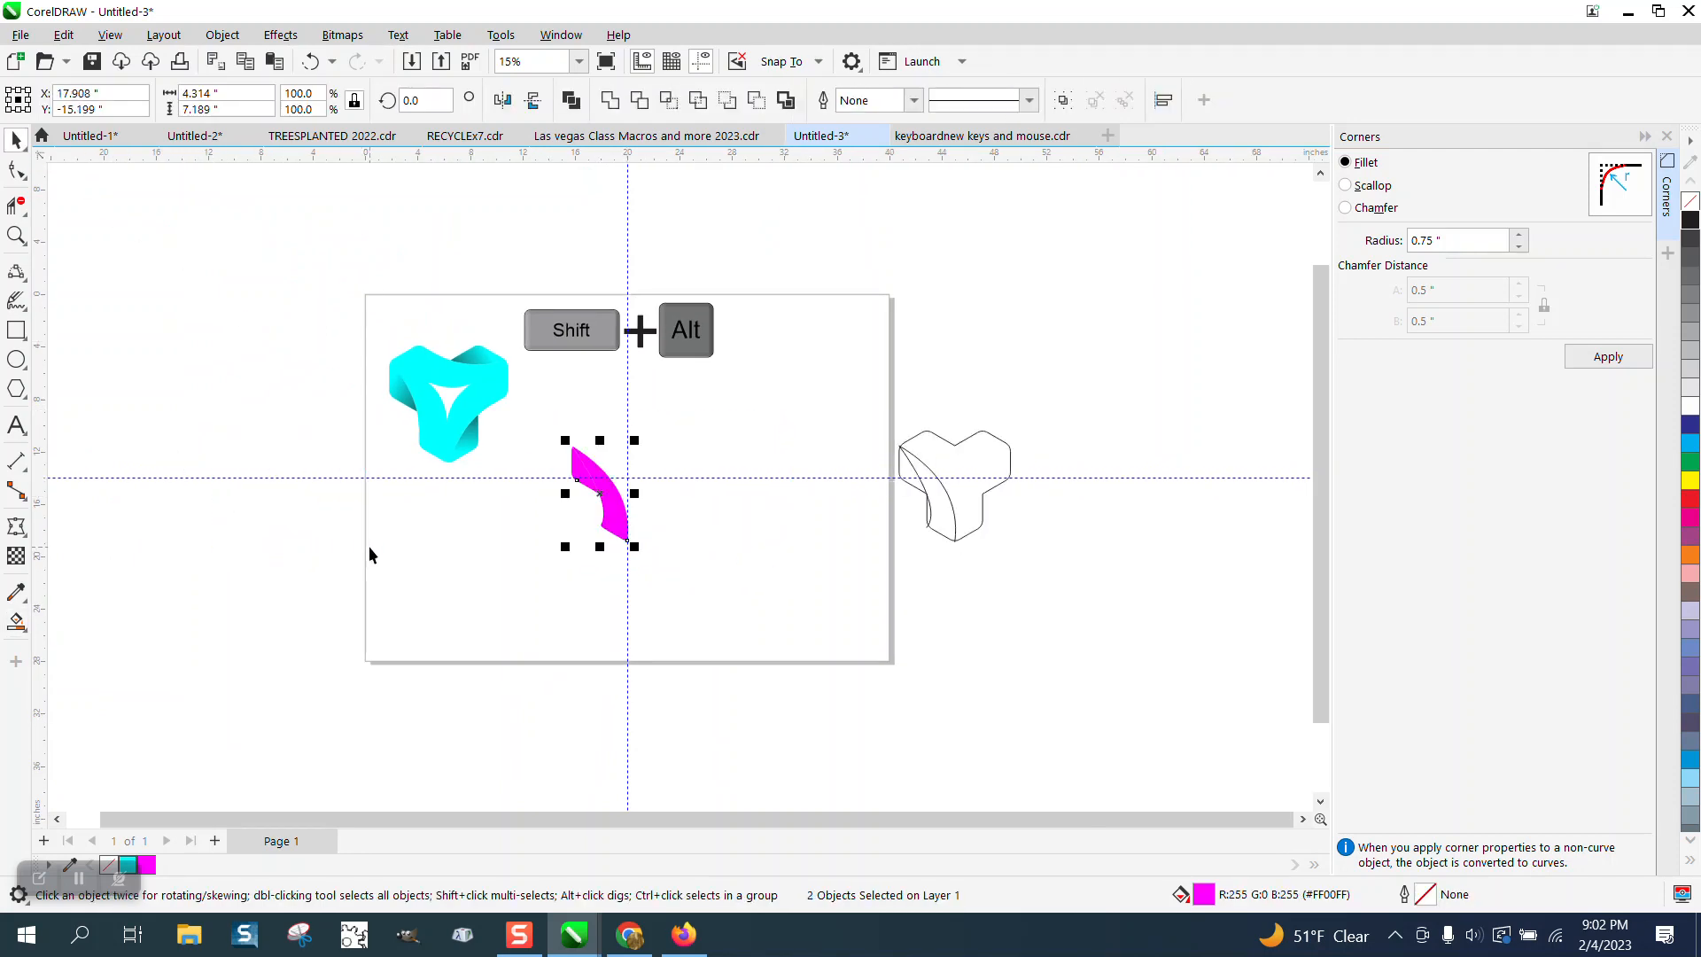
Step: Apply a fountain fill running from magenta to black, diagonally downward across the left lobe piece, with Interactive Fill
click(16, 235)
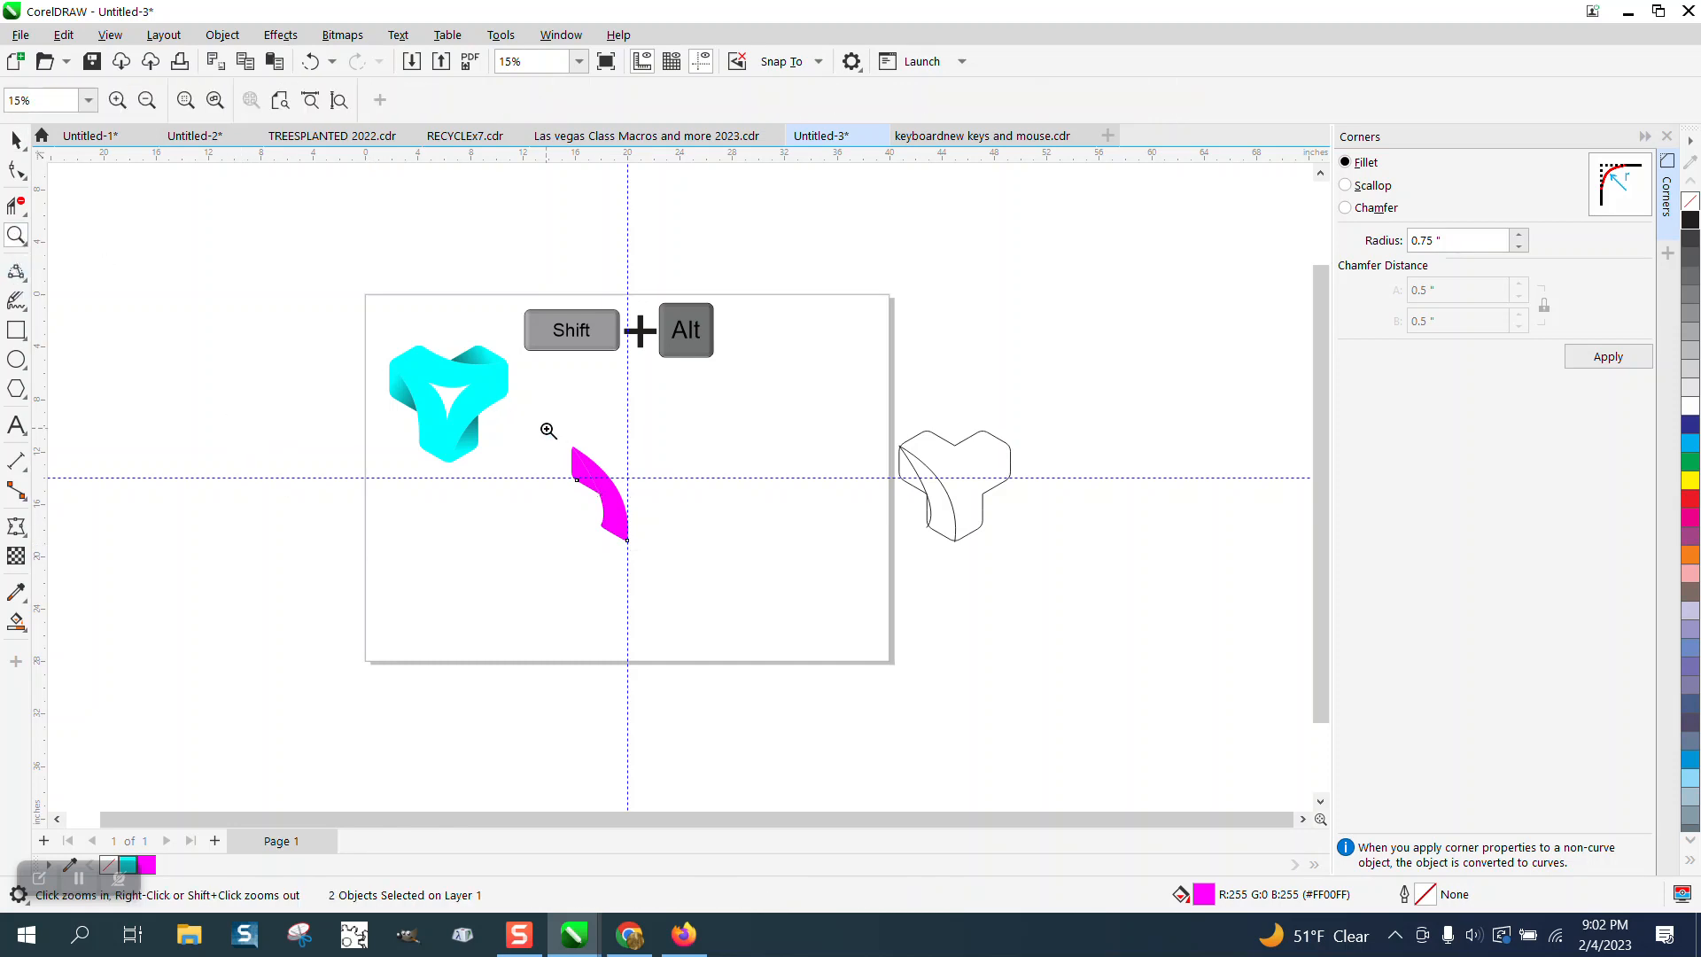
click(649, 536)
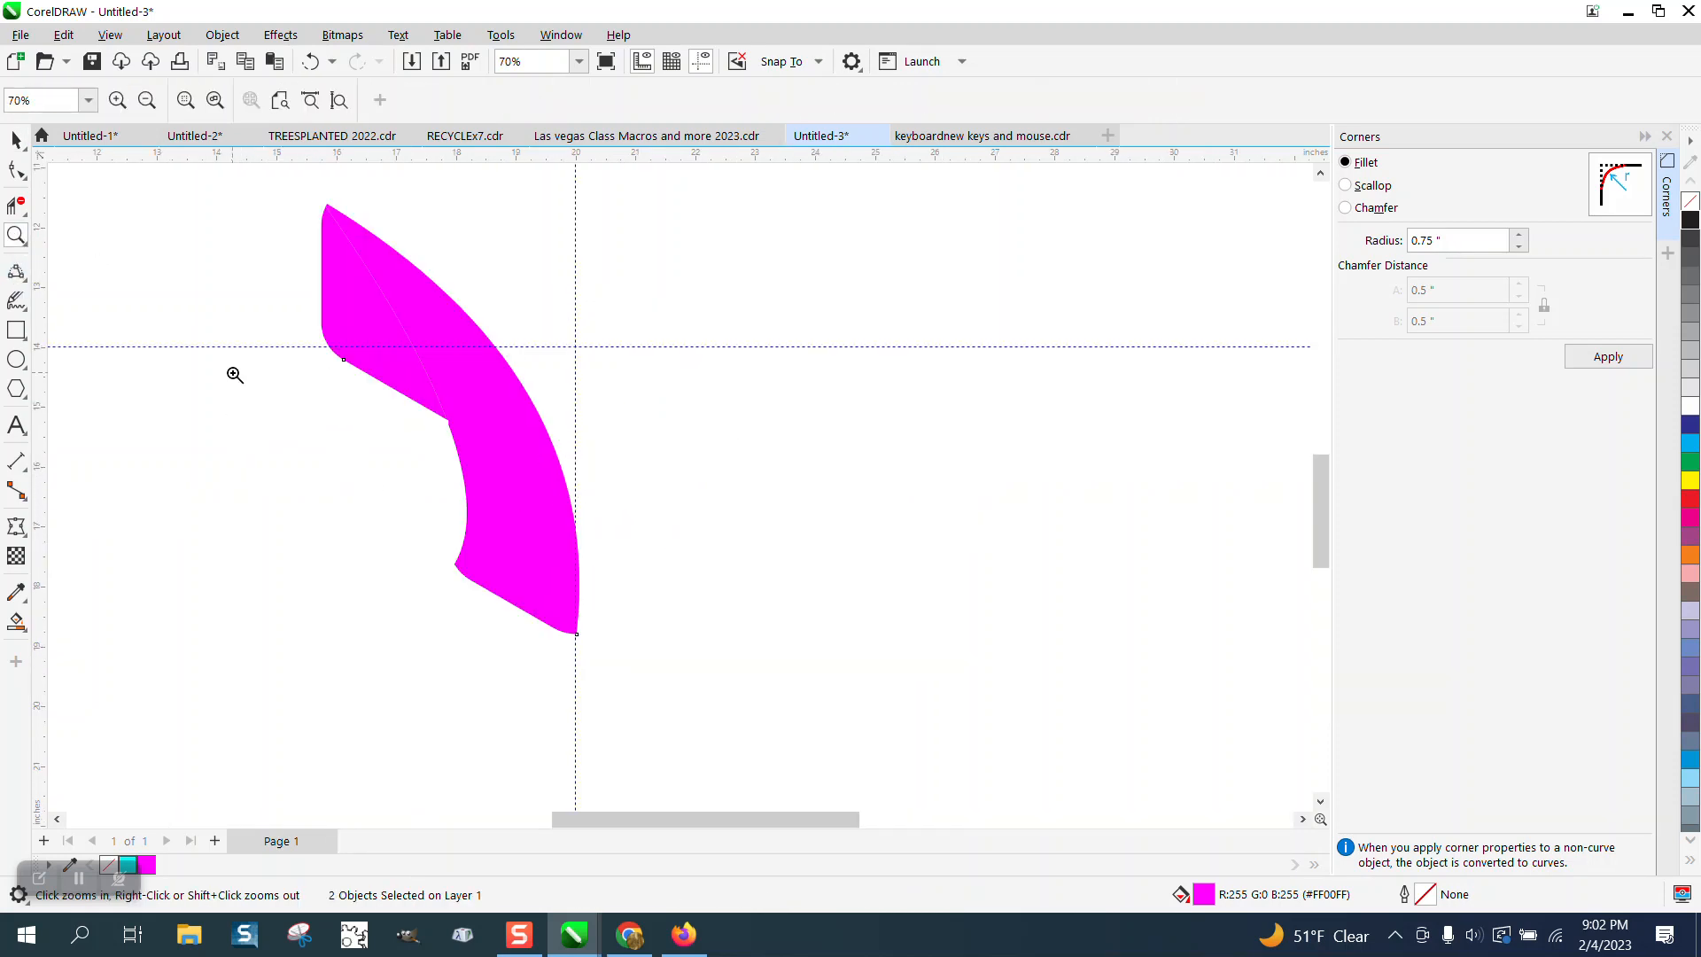
click(16, 140)
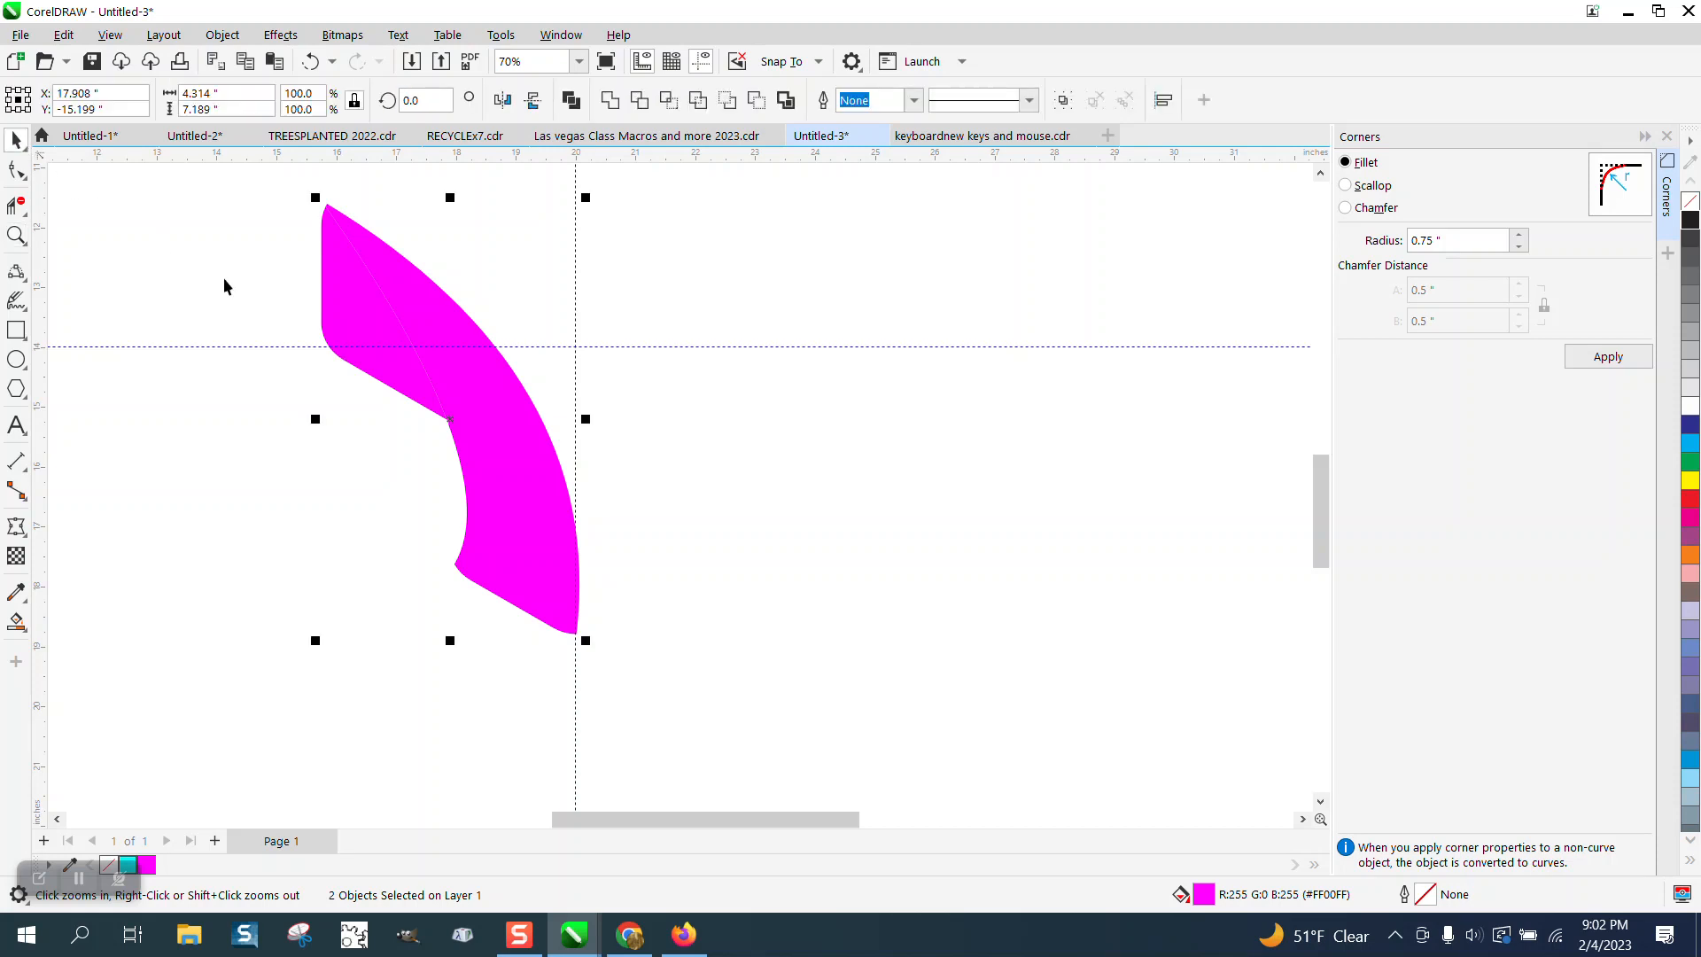
click(228, 284)
click(344, 315)
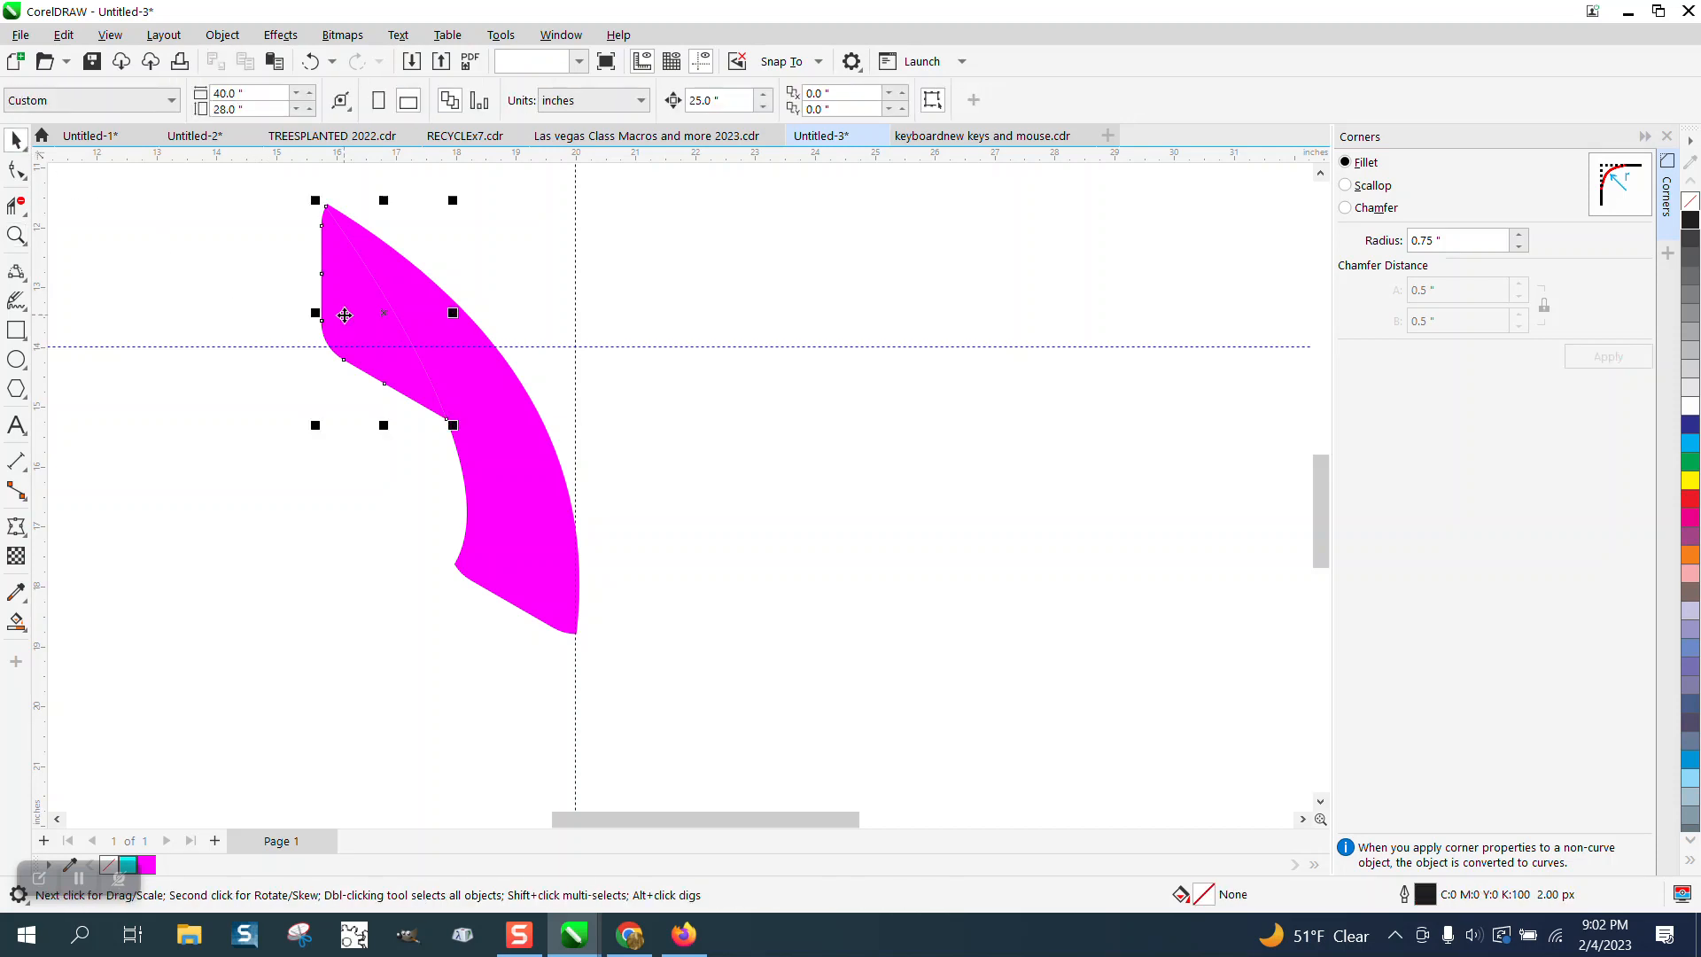
click(25, 635)
click(78, 621)
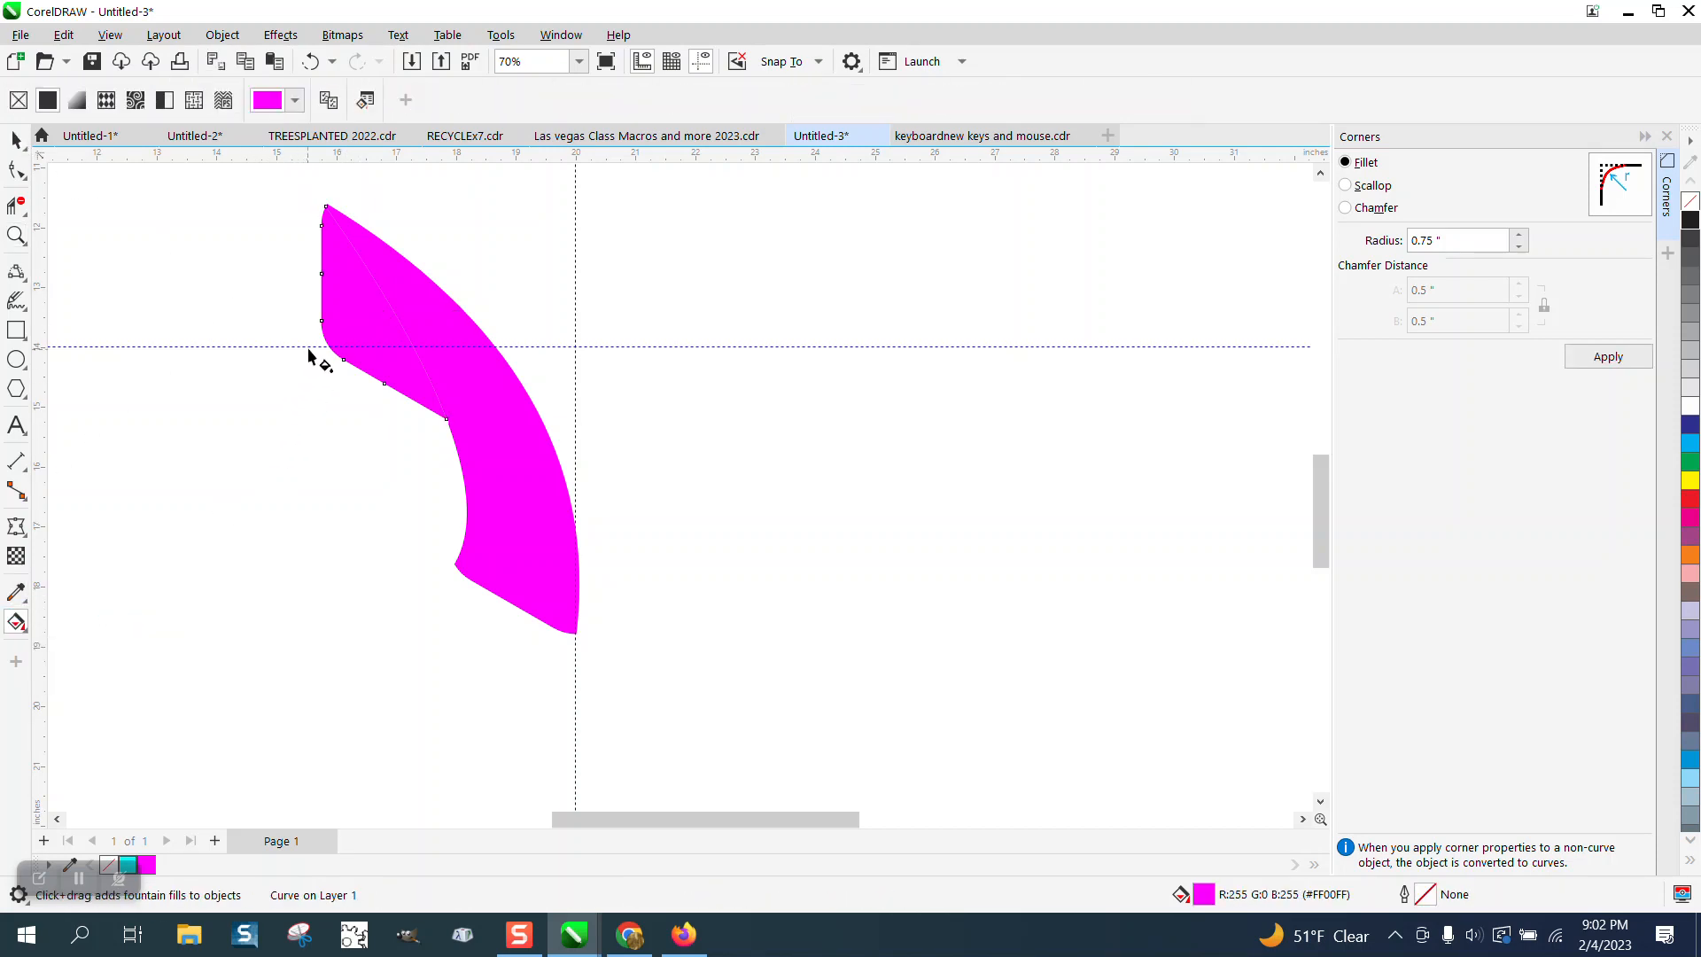
drag(336, 302, 485, 393)
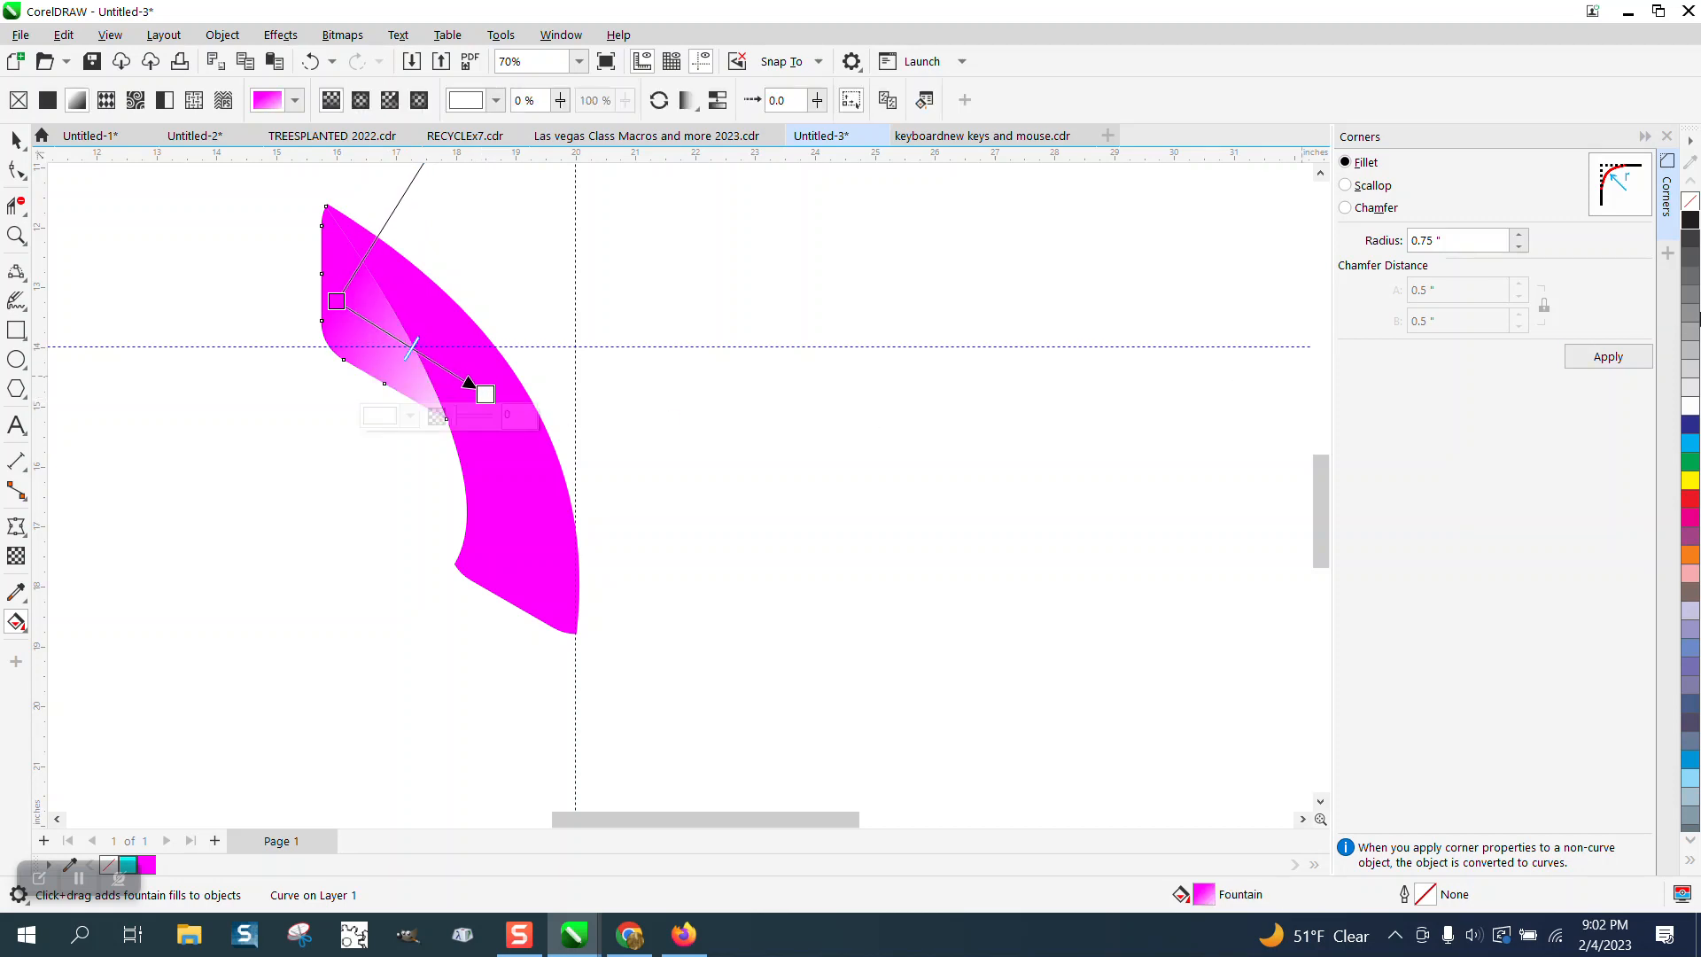
drag(1694, 223, 488, 393)
Step: Lengthen the left lobe piece's gradient from its outer edge into the band and shift its midpoint toward the black end
drag(411, 348, 425, 357)
drag(338, 298, 514, 433)
drag(340, 292, 322, 282)
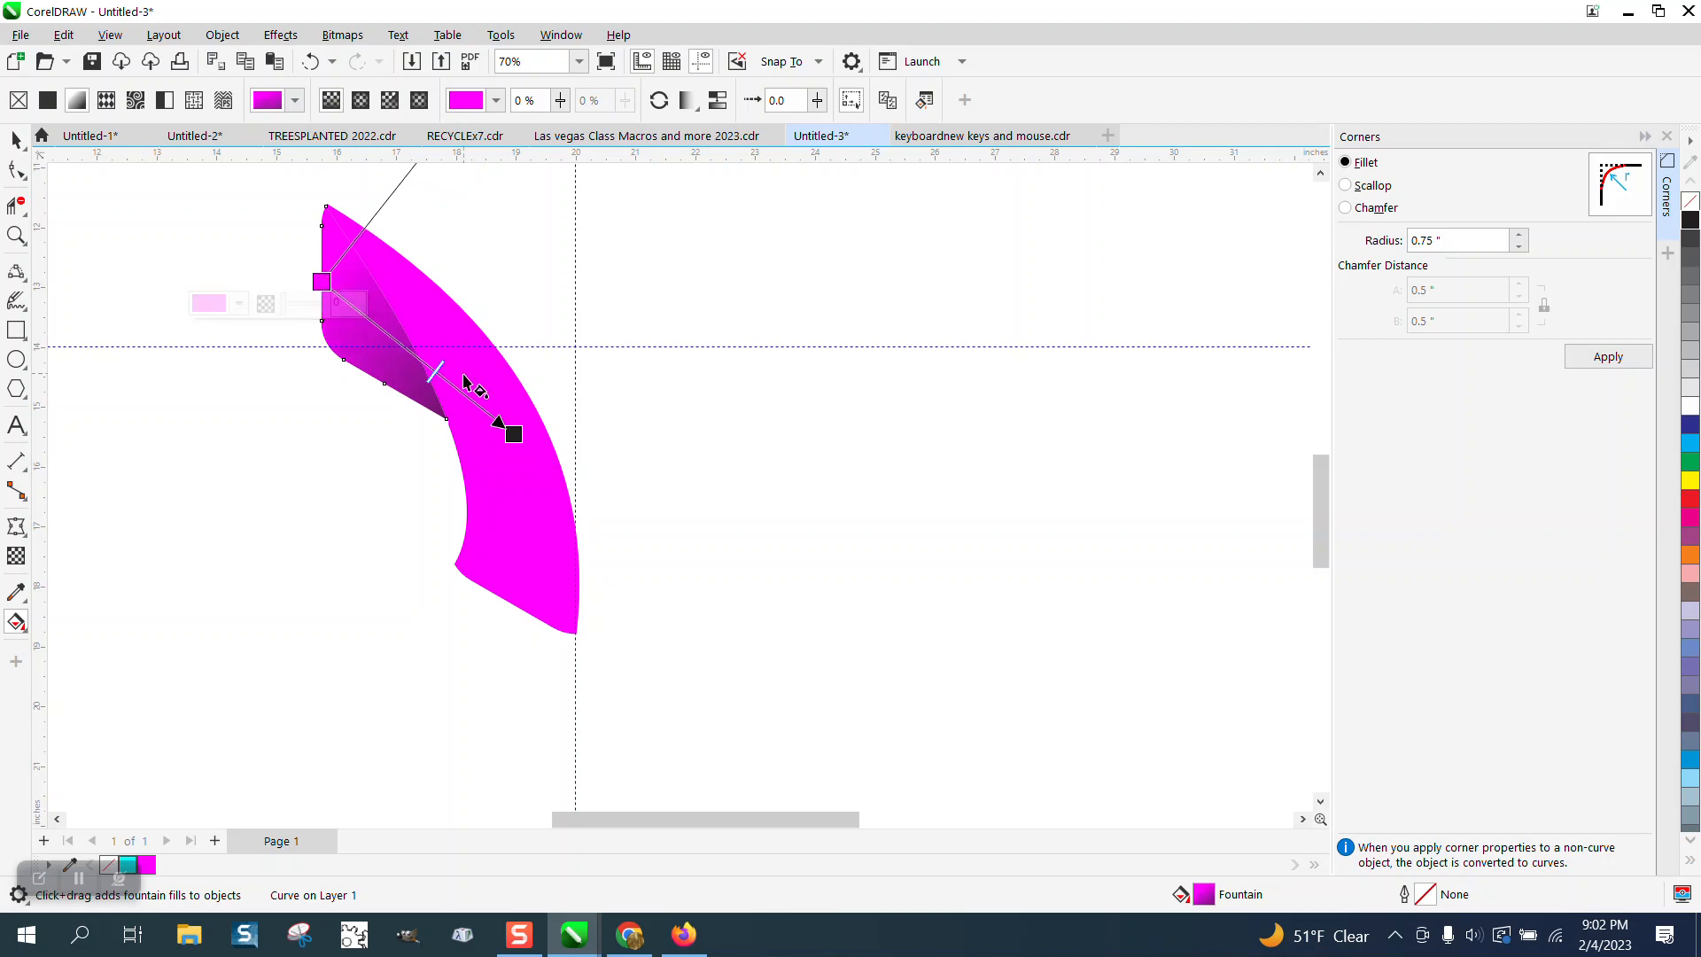
drag(436, 365, 454, 381)
Step: Group the two magenta pieces and place the group's rotation centre at the intersection of the guidelines
click(16, 140)
drag(258, 193, 708, 684)
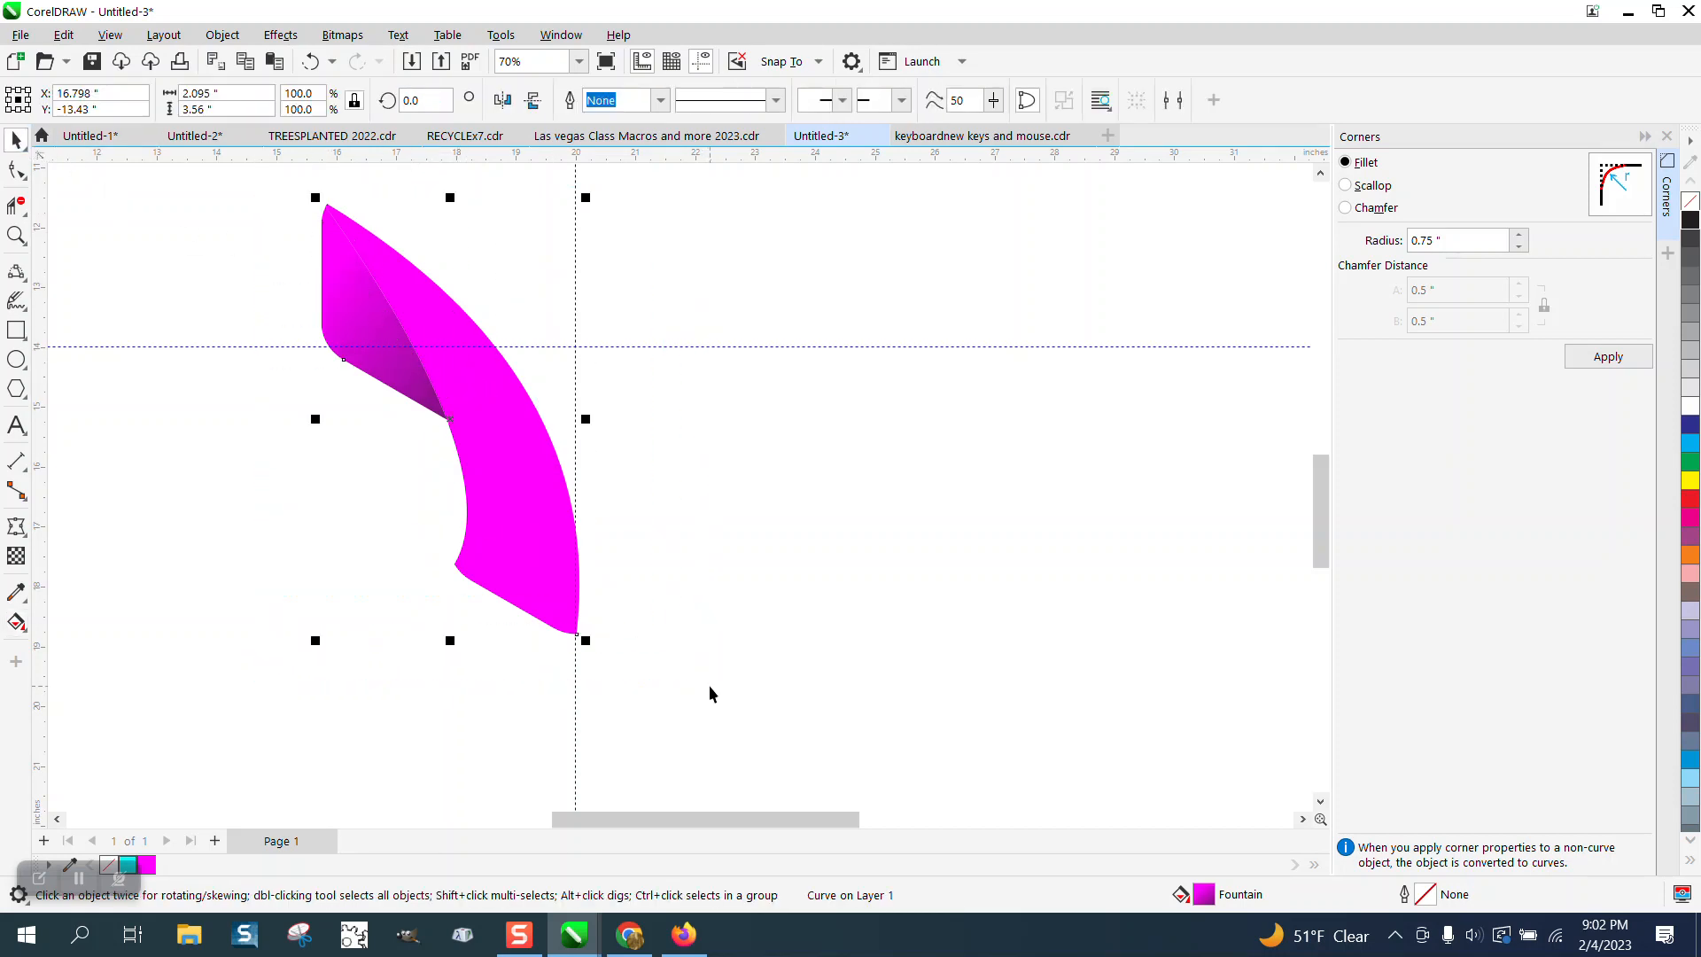
key(ctrl+g)
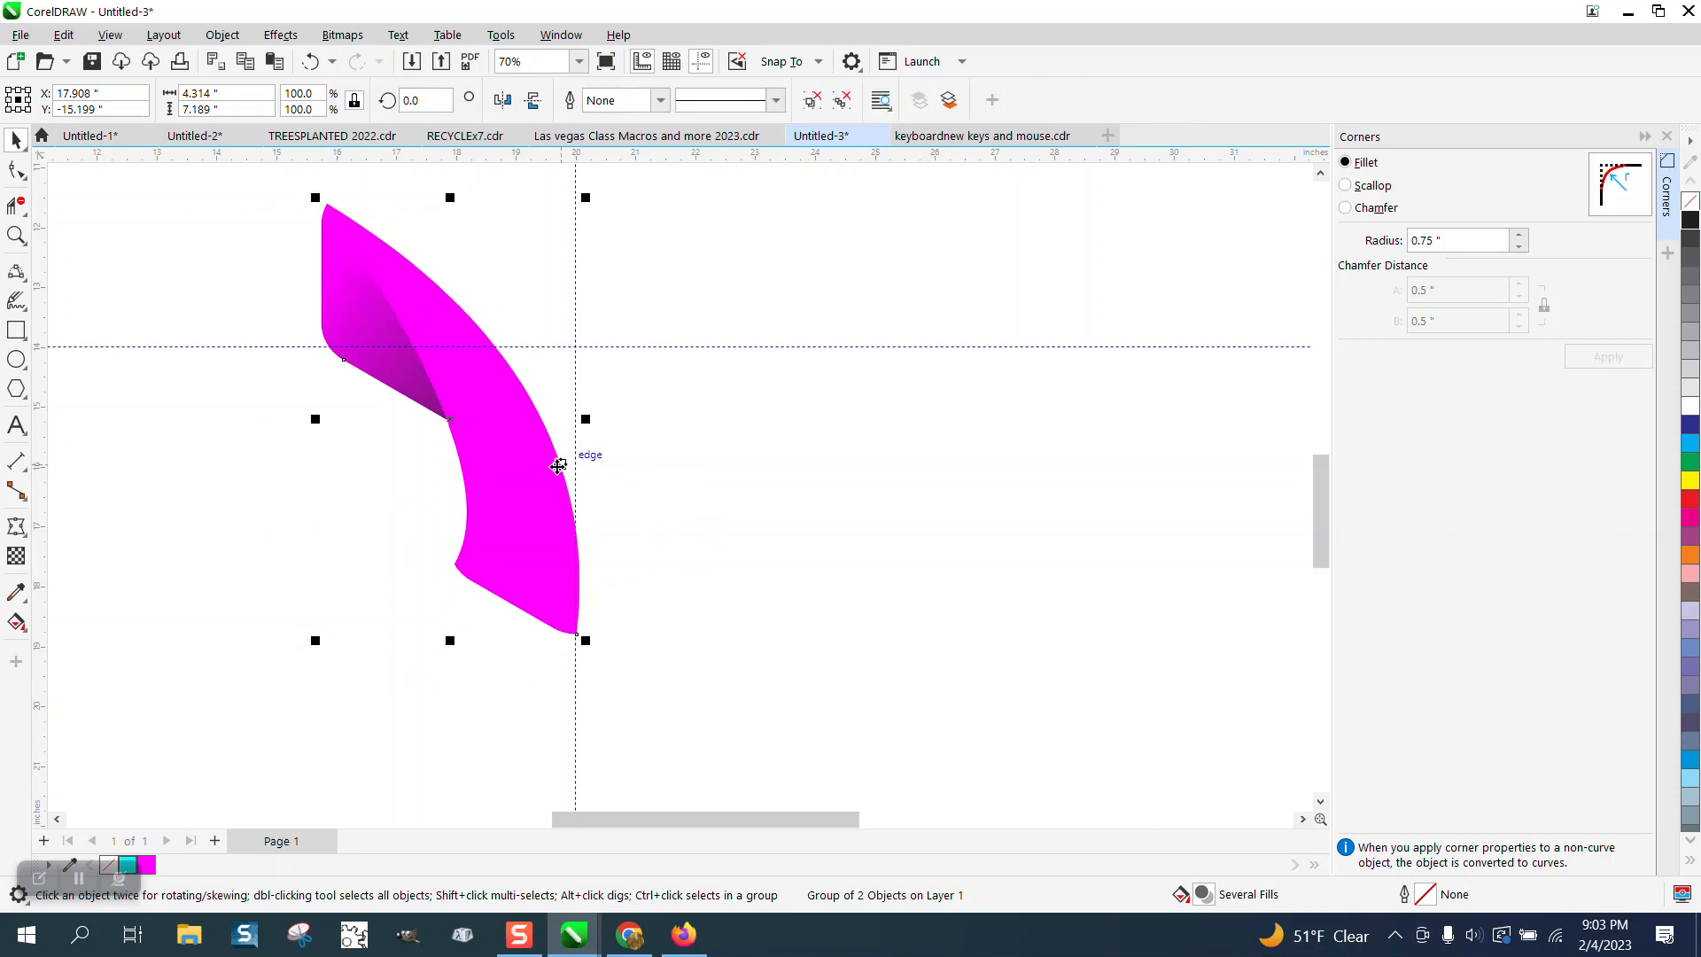
click(558, 466)
drag(450, 418, 576, 347)
click(469, 428)
click(470, 421)
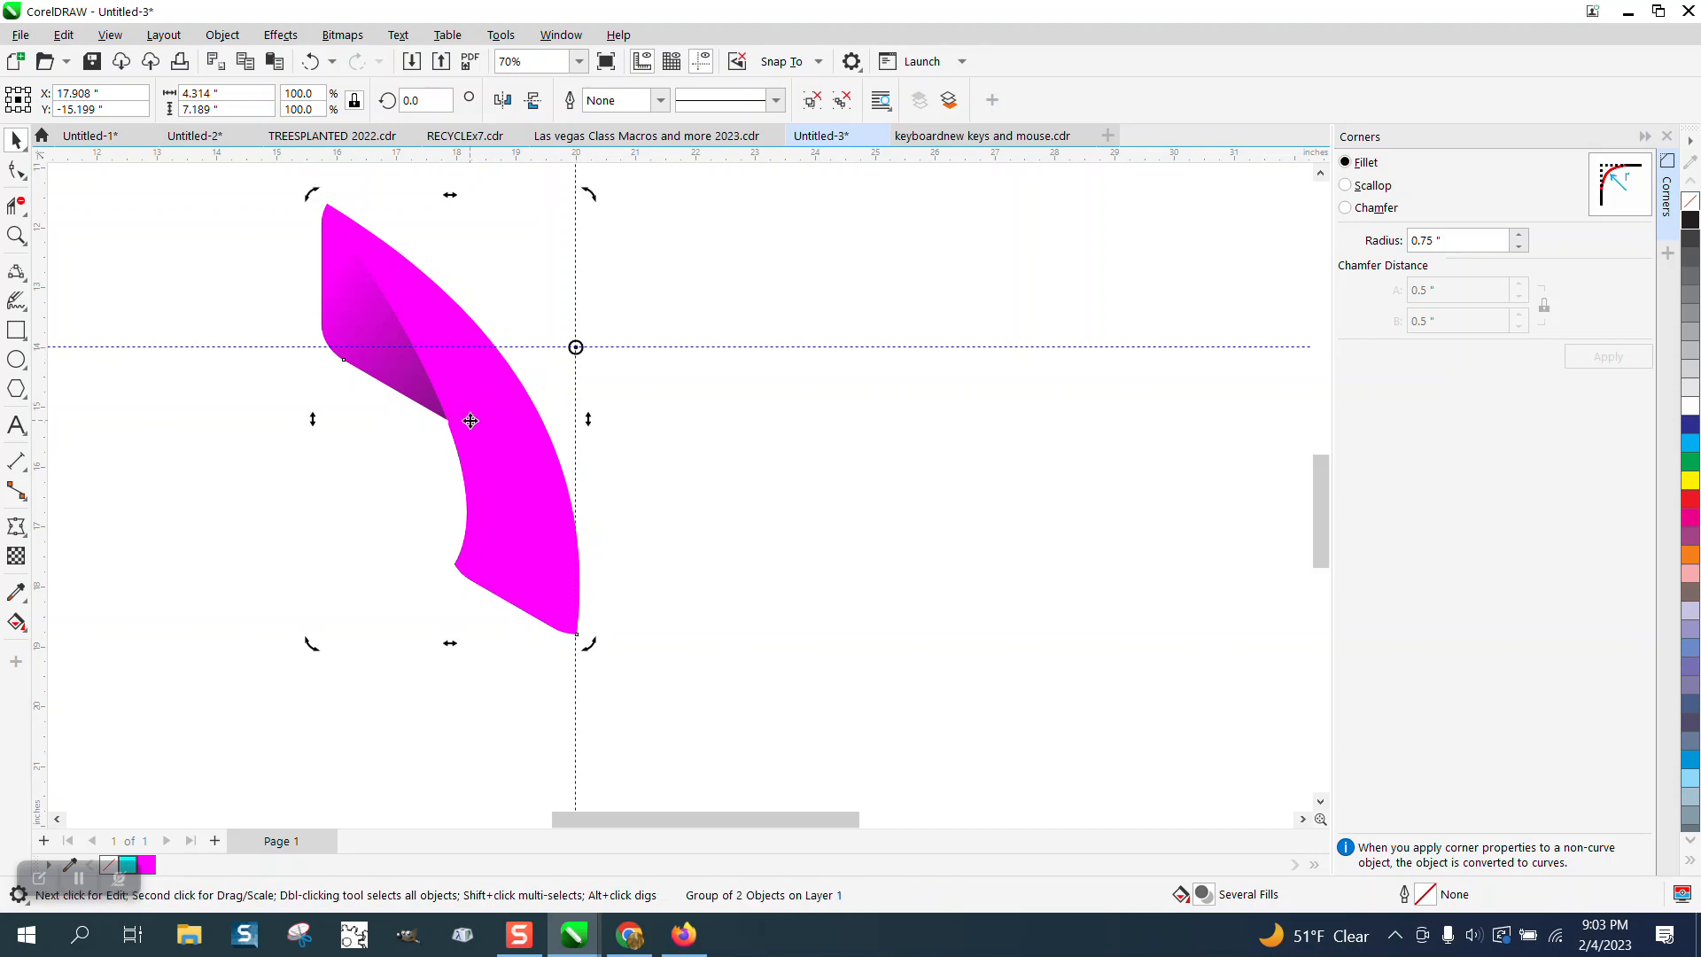
Step: Rotate a copy of the group by 120 degrees and repeat the operation once to complete the three-lobed logo
click(403, 100)
text(1)
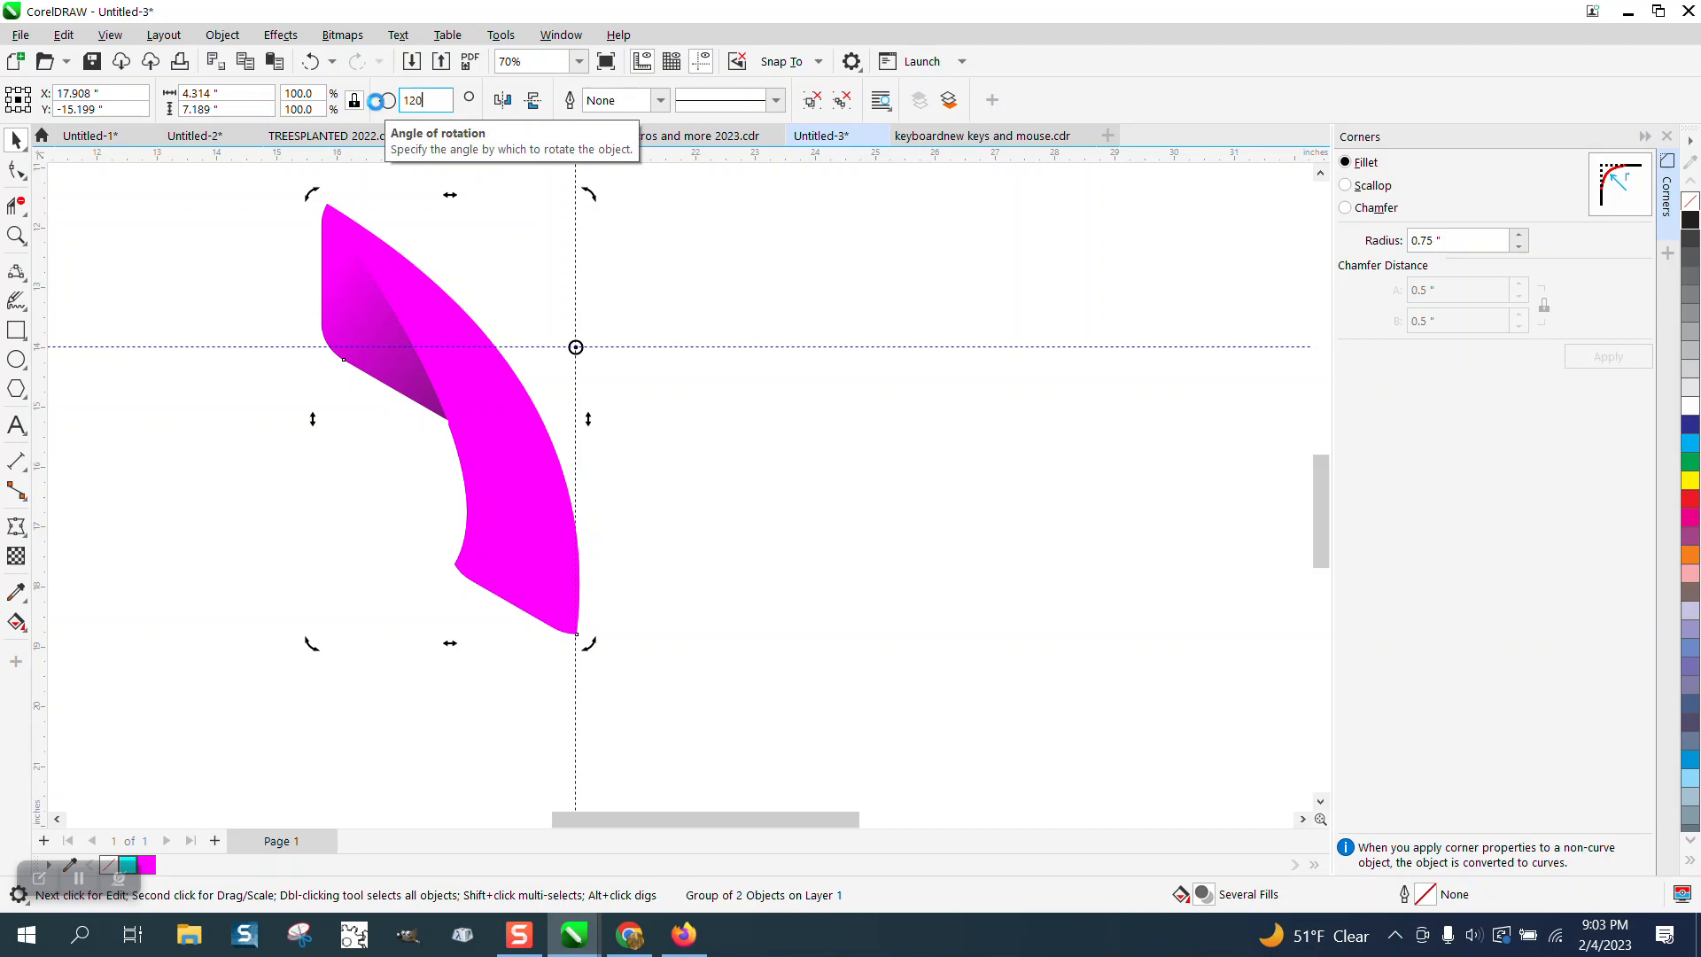
text(20)
key(Return)
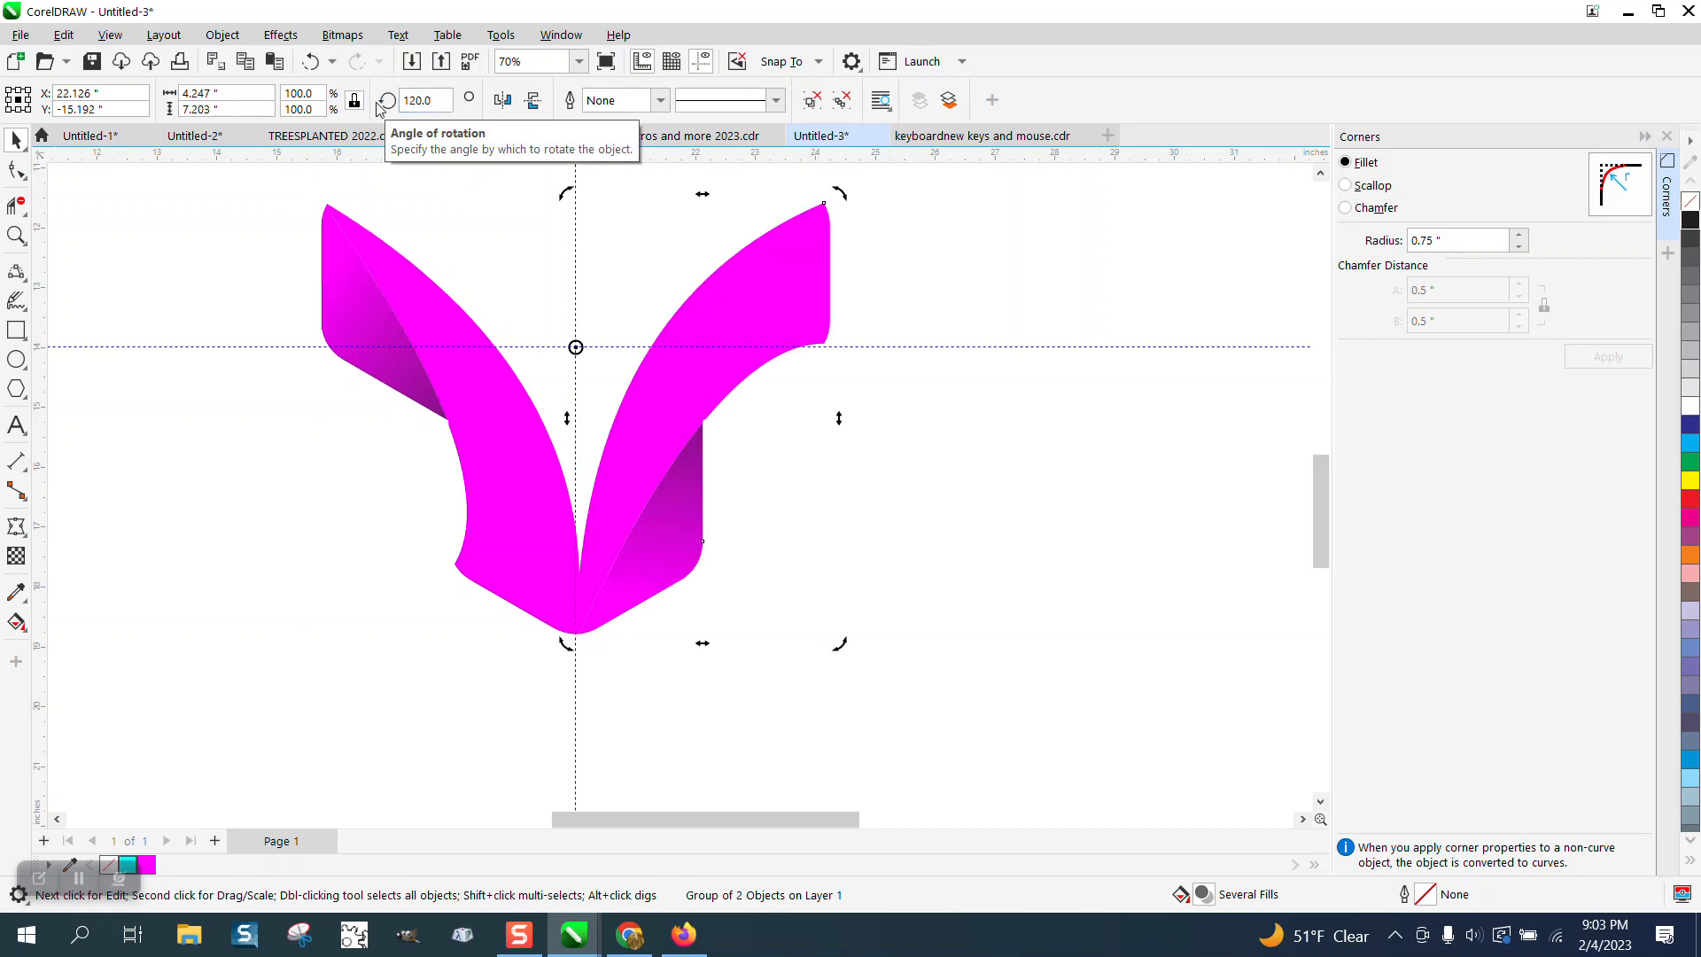
key(ctrl+r)
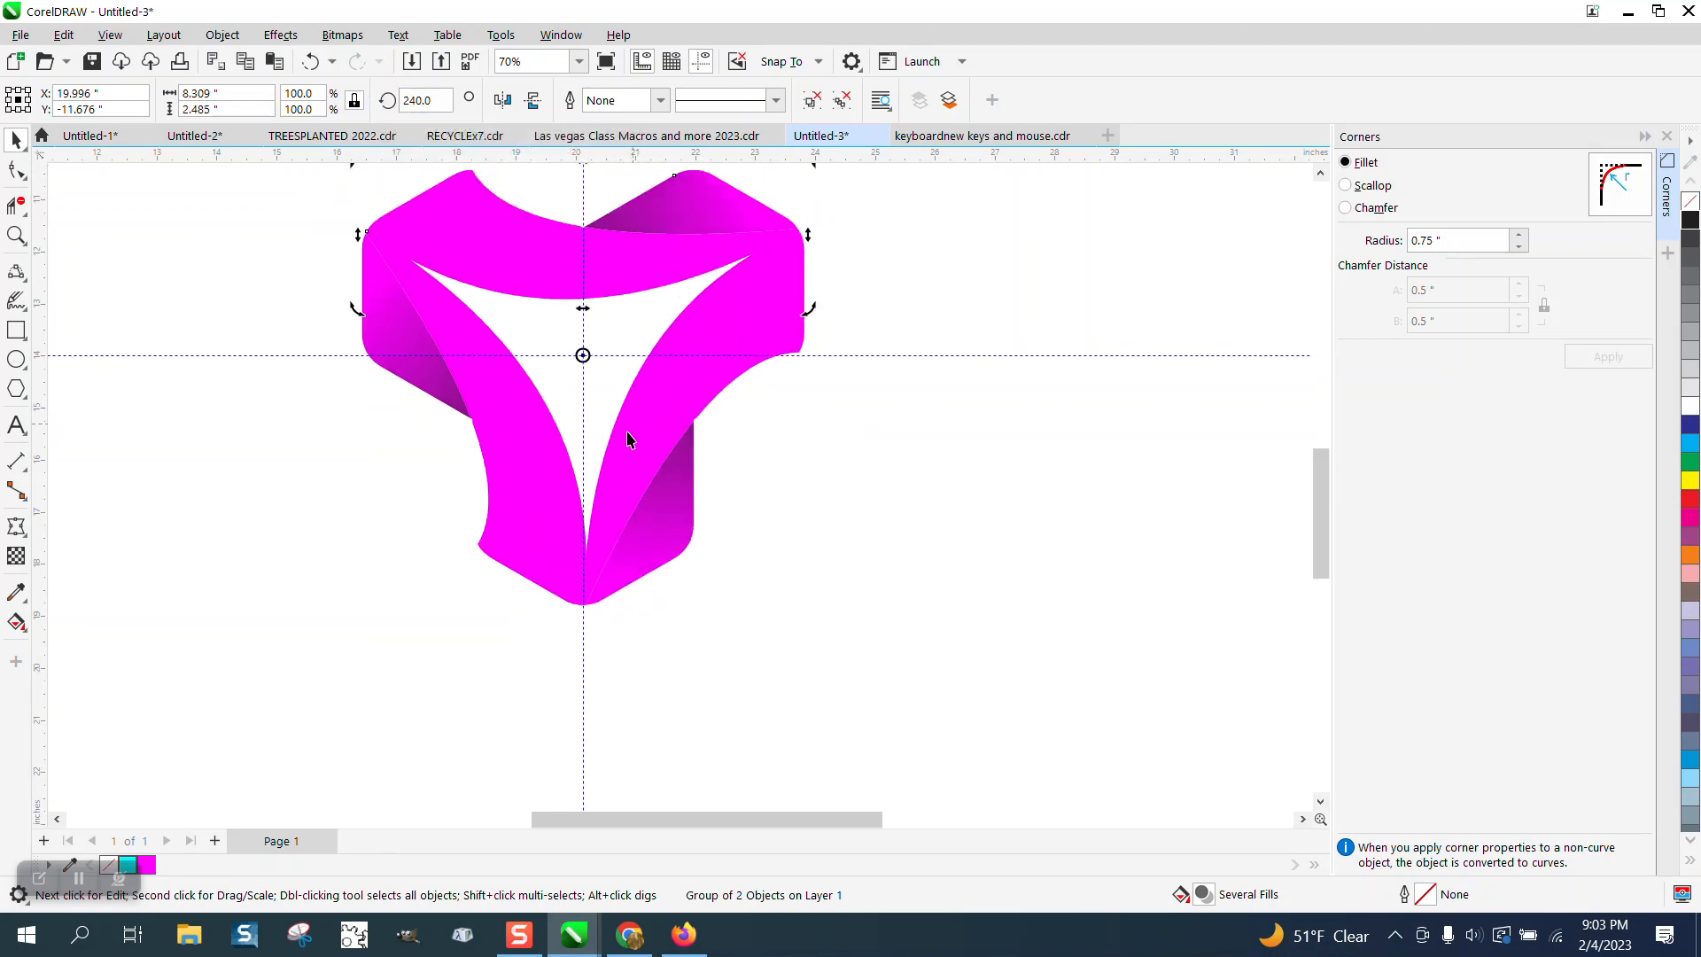
Step: Move all three magenta groups of the logo 25 inches down, off the page
scroll(628, 439, down, 2)
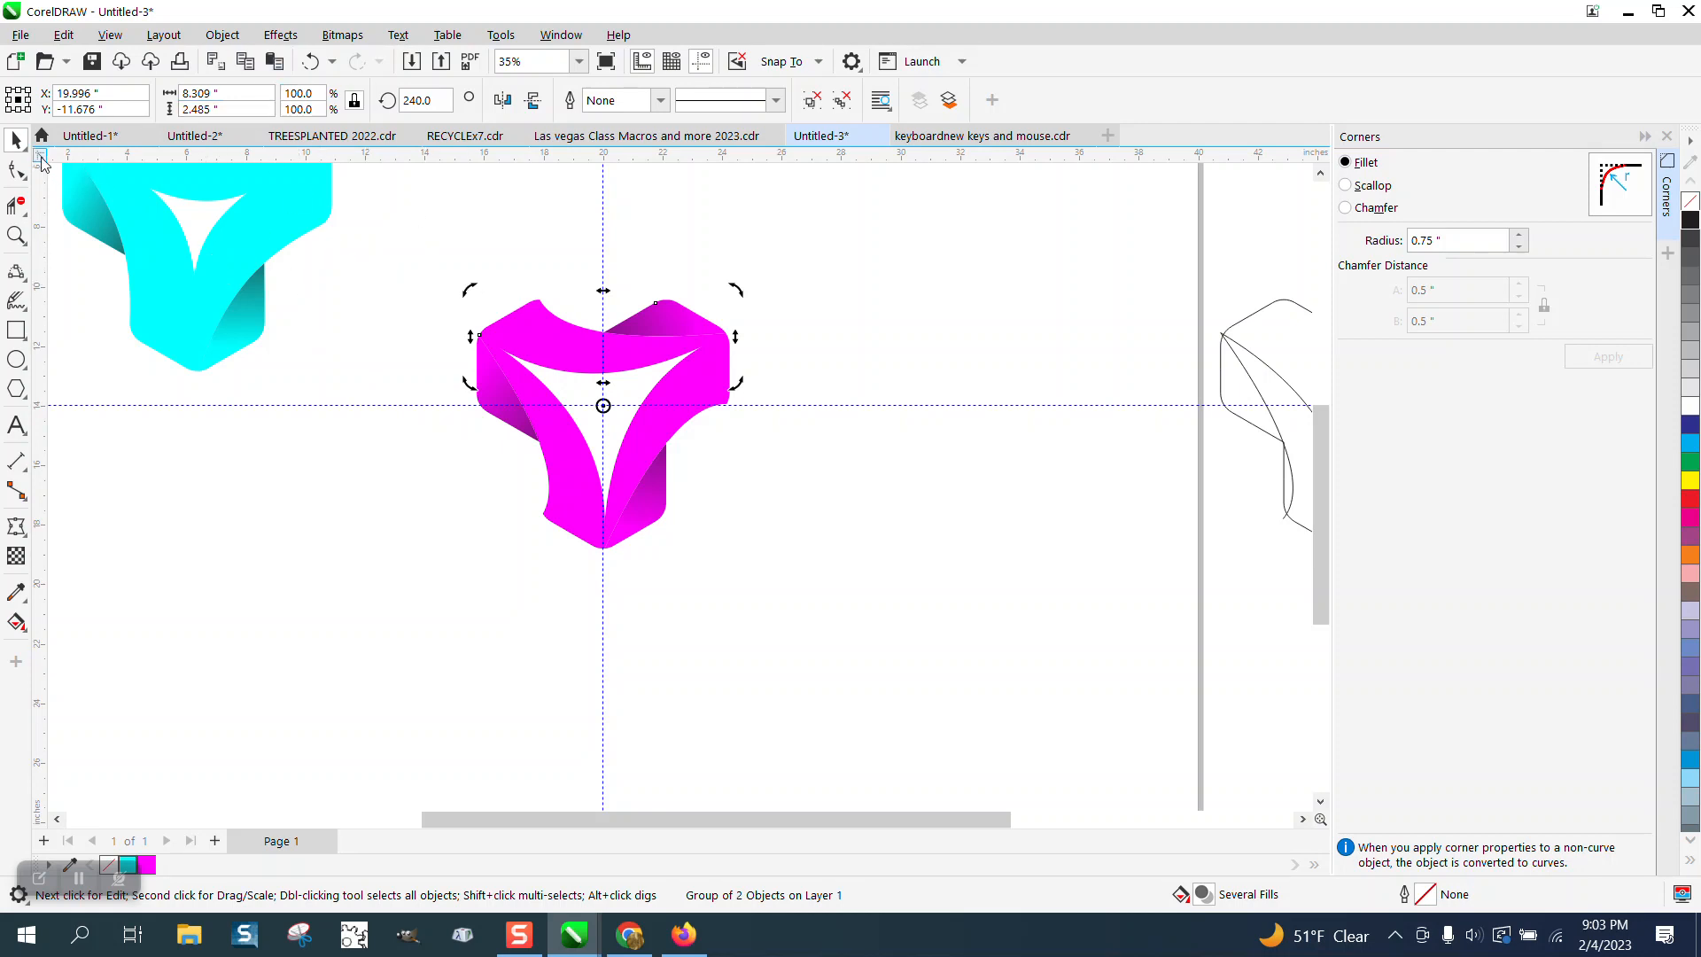
drag(438, 260, 844, 571)
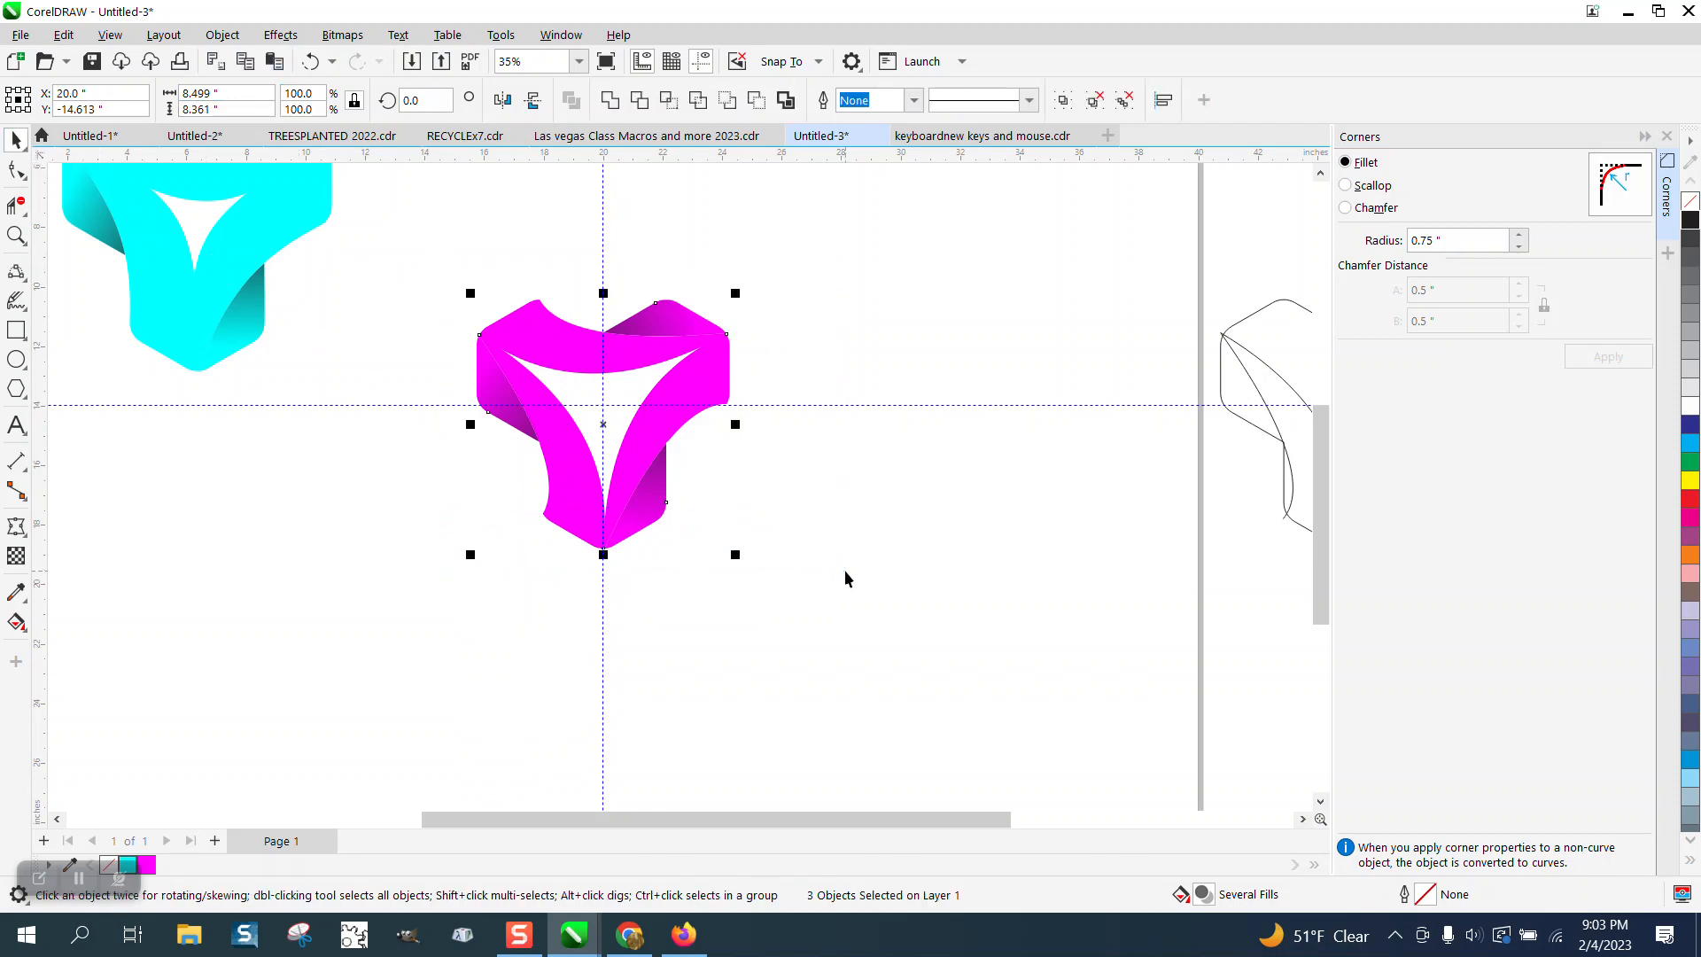
key(shift+Down)
Step: Move the three-lobed outline with its curves 25 inches left, back onto the vertical guideline
scroll(829, 493, down, 2)
drag(1211, 498, 1215, 501)
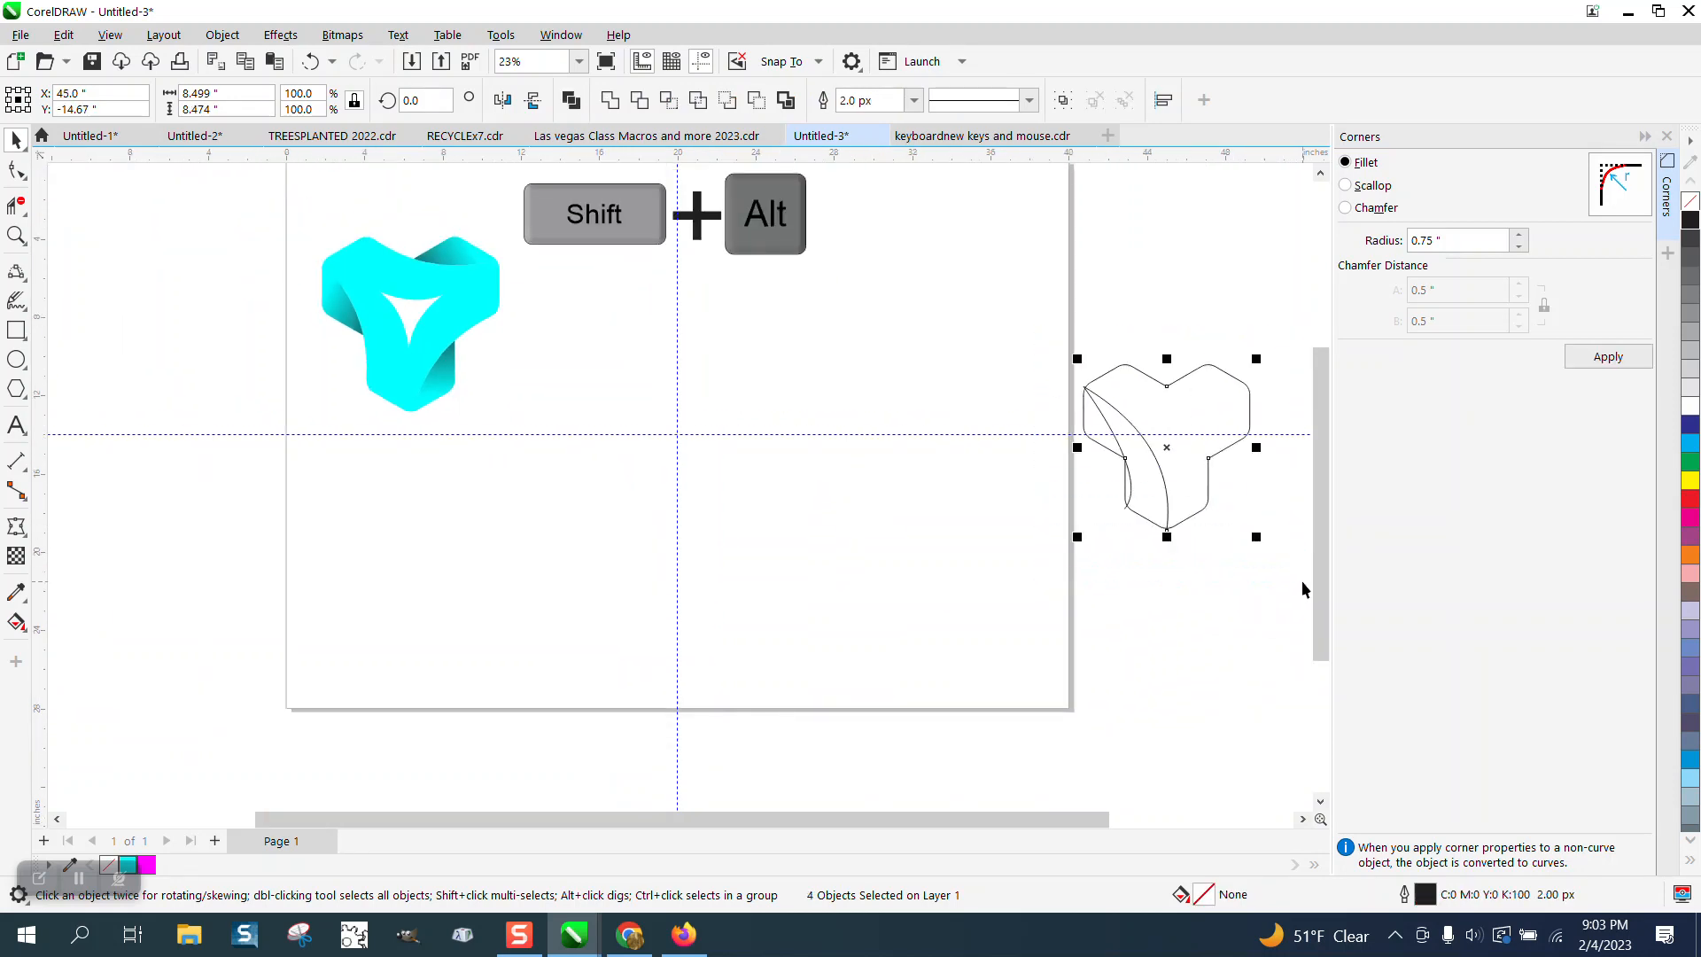
key(p)
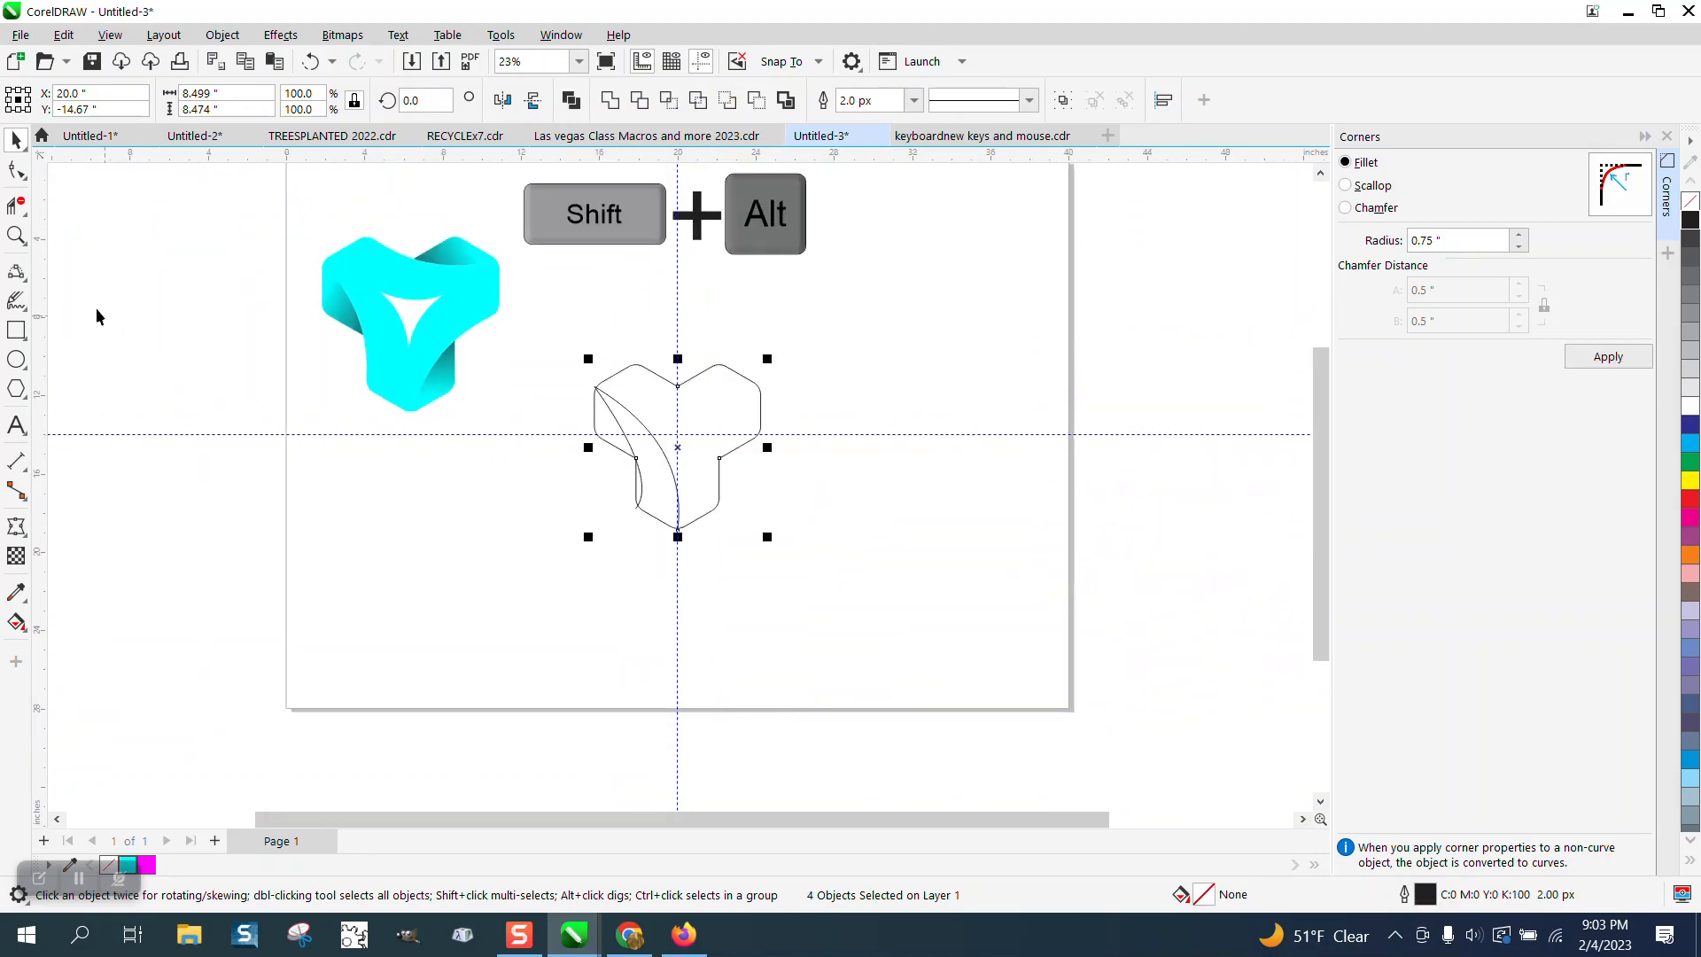
Step: Reshape the outer band curve with the Shape tool by extending its lower node's control handle upward past the horizontal guideline
click(16, 234)
drag(563, 365, 852, 609)
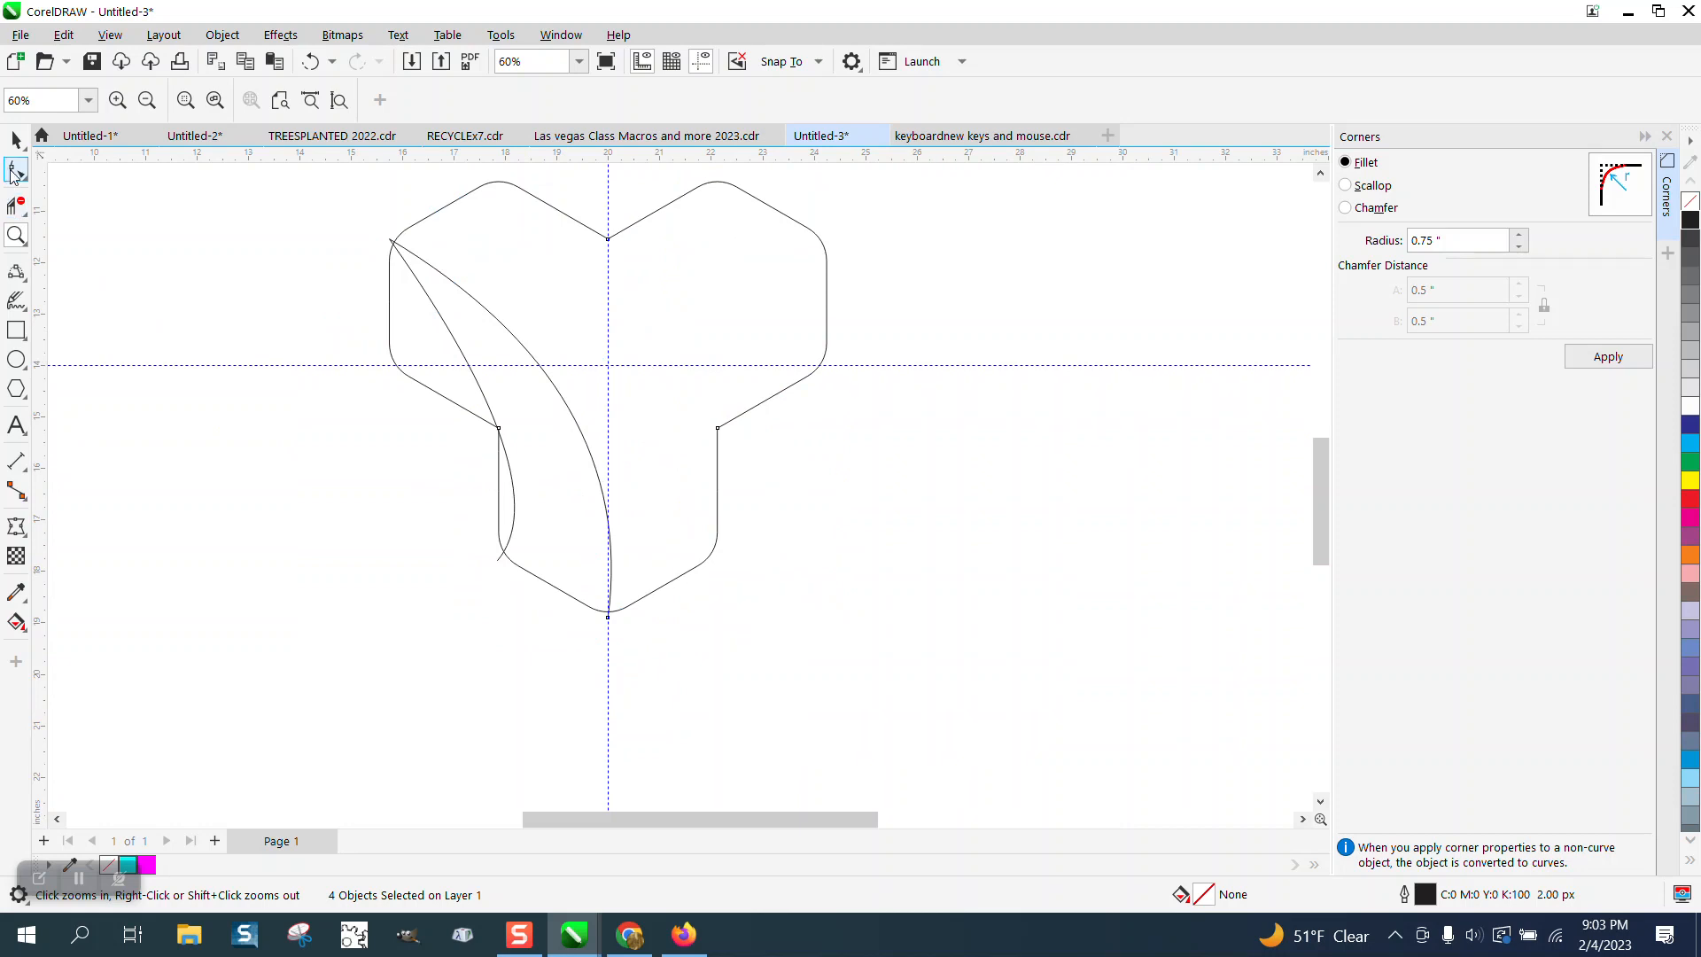
click(15, 169)
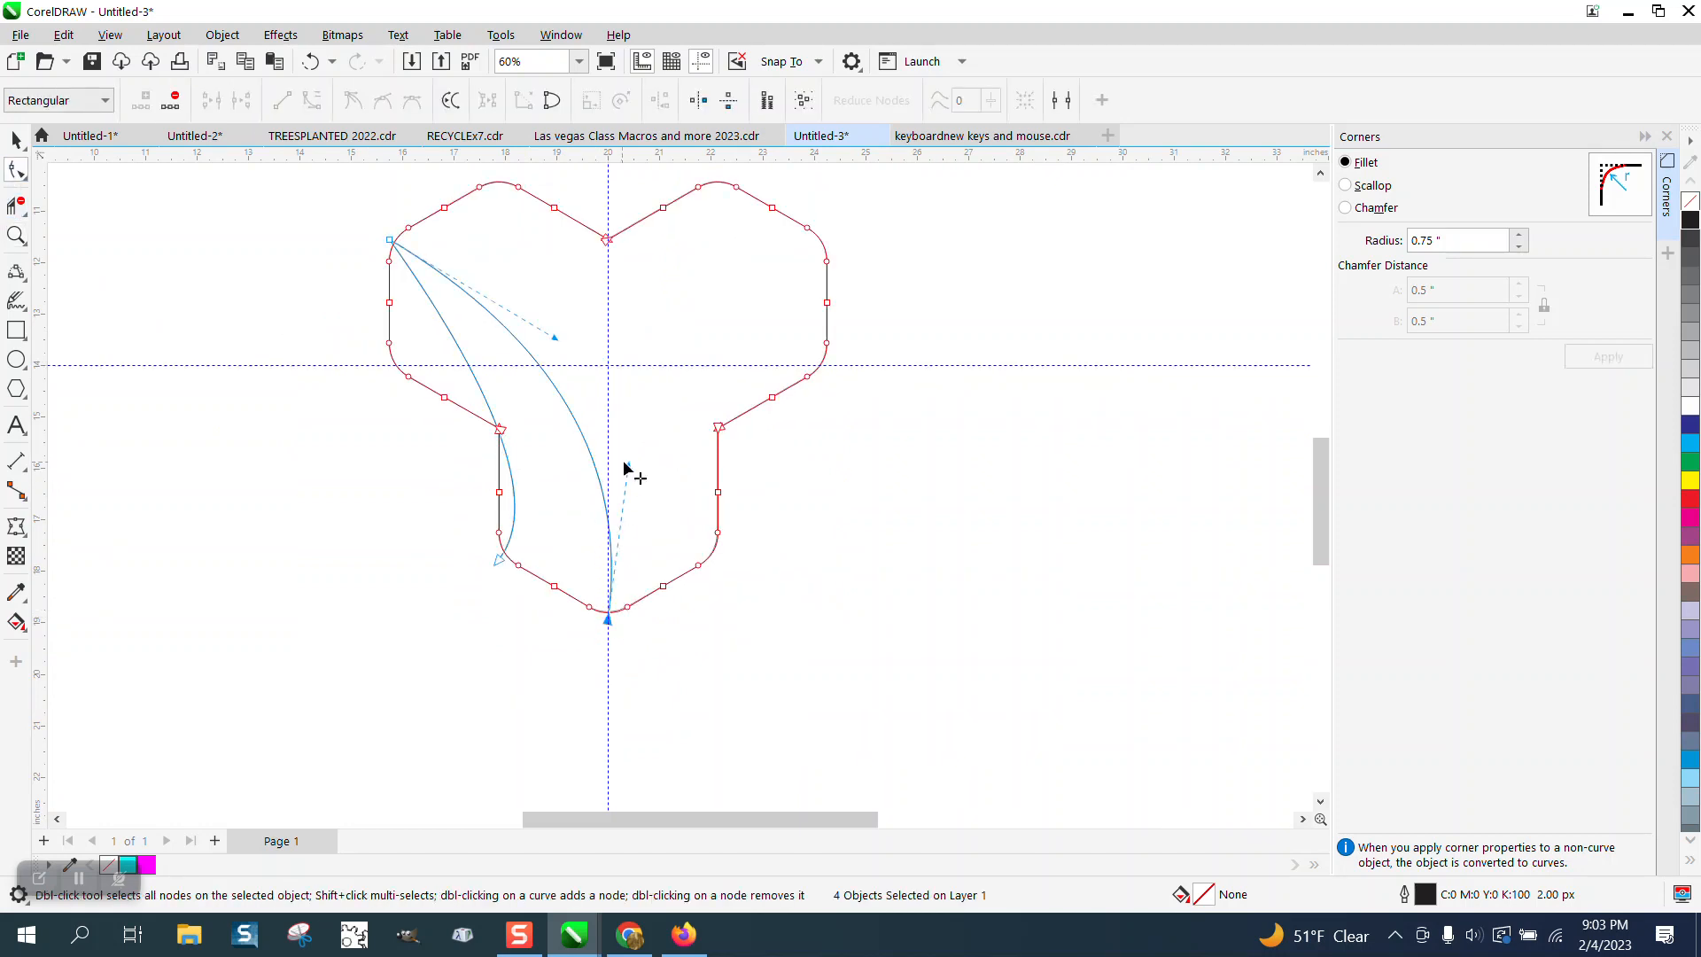
drag(629, 471, 634, 338)
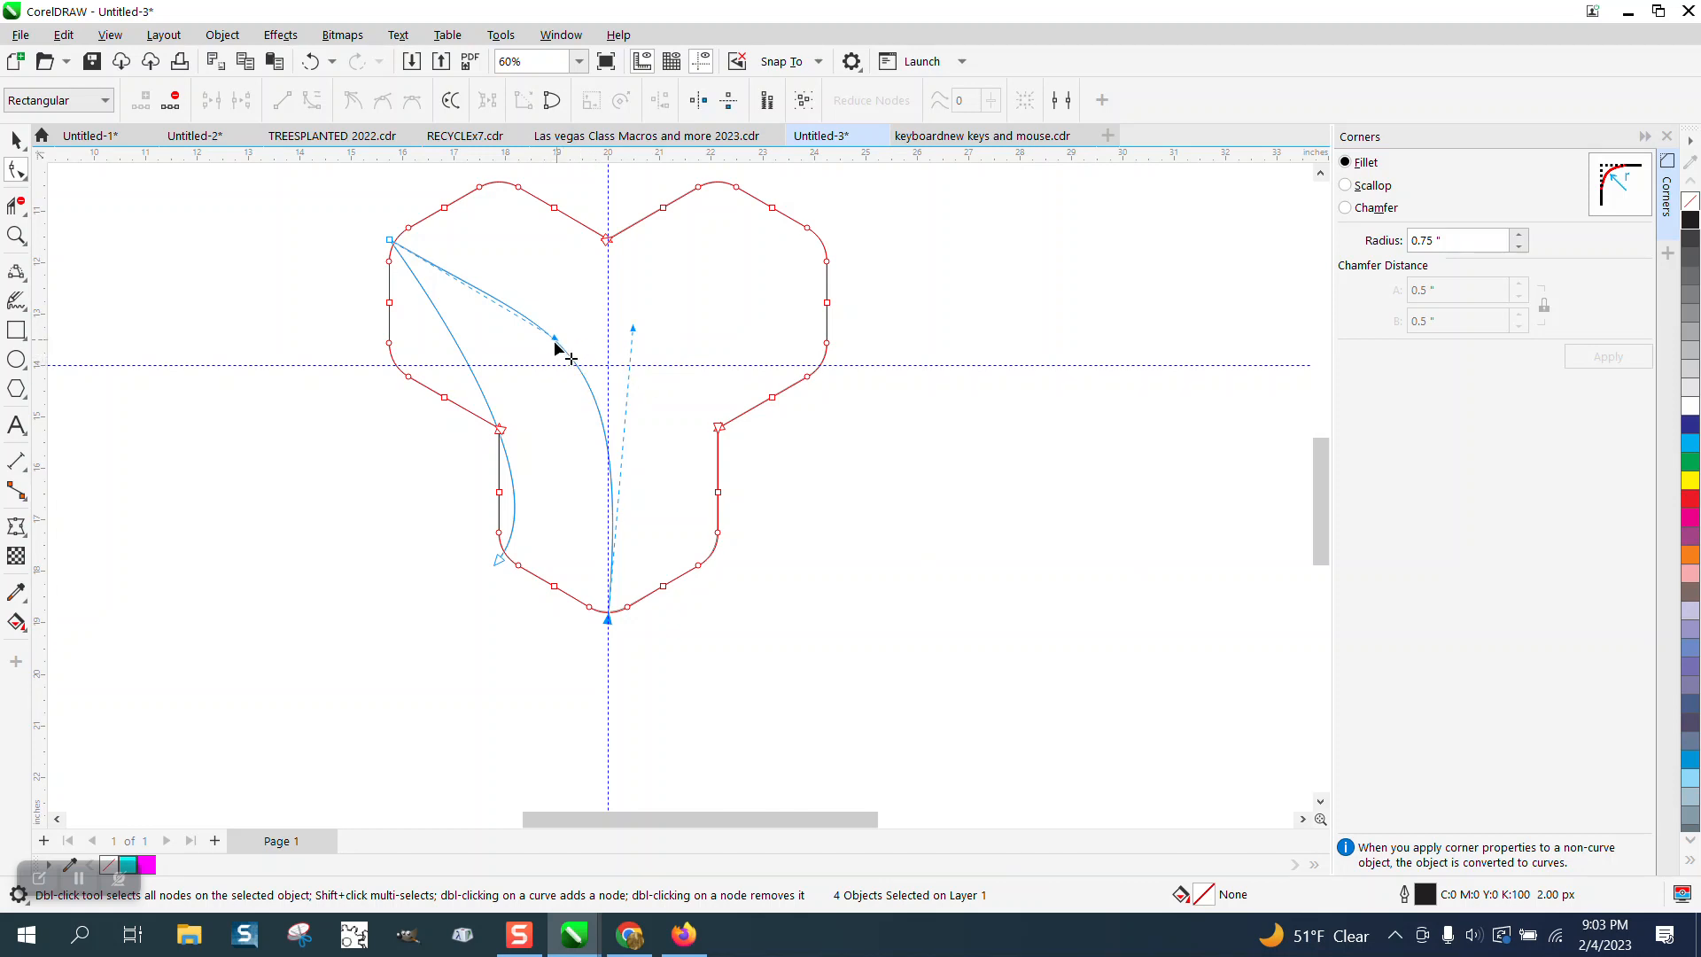
click(16, 140)
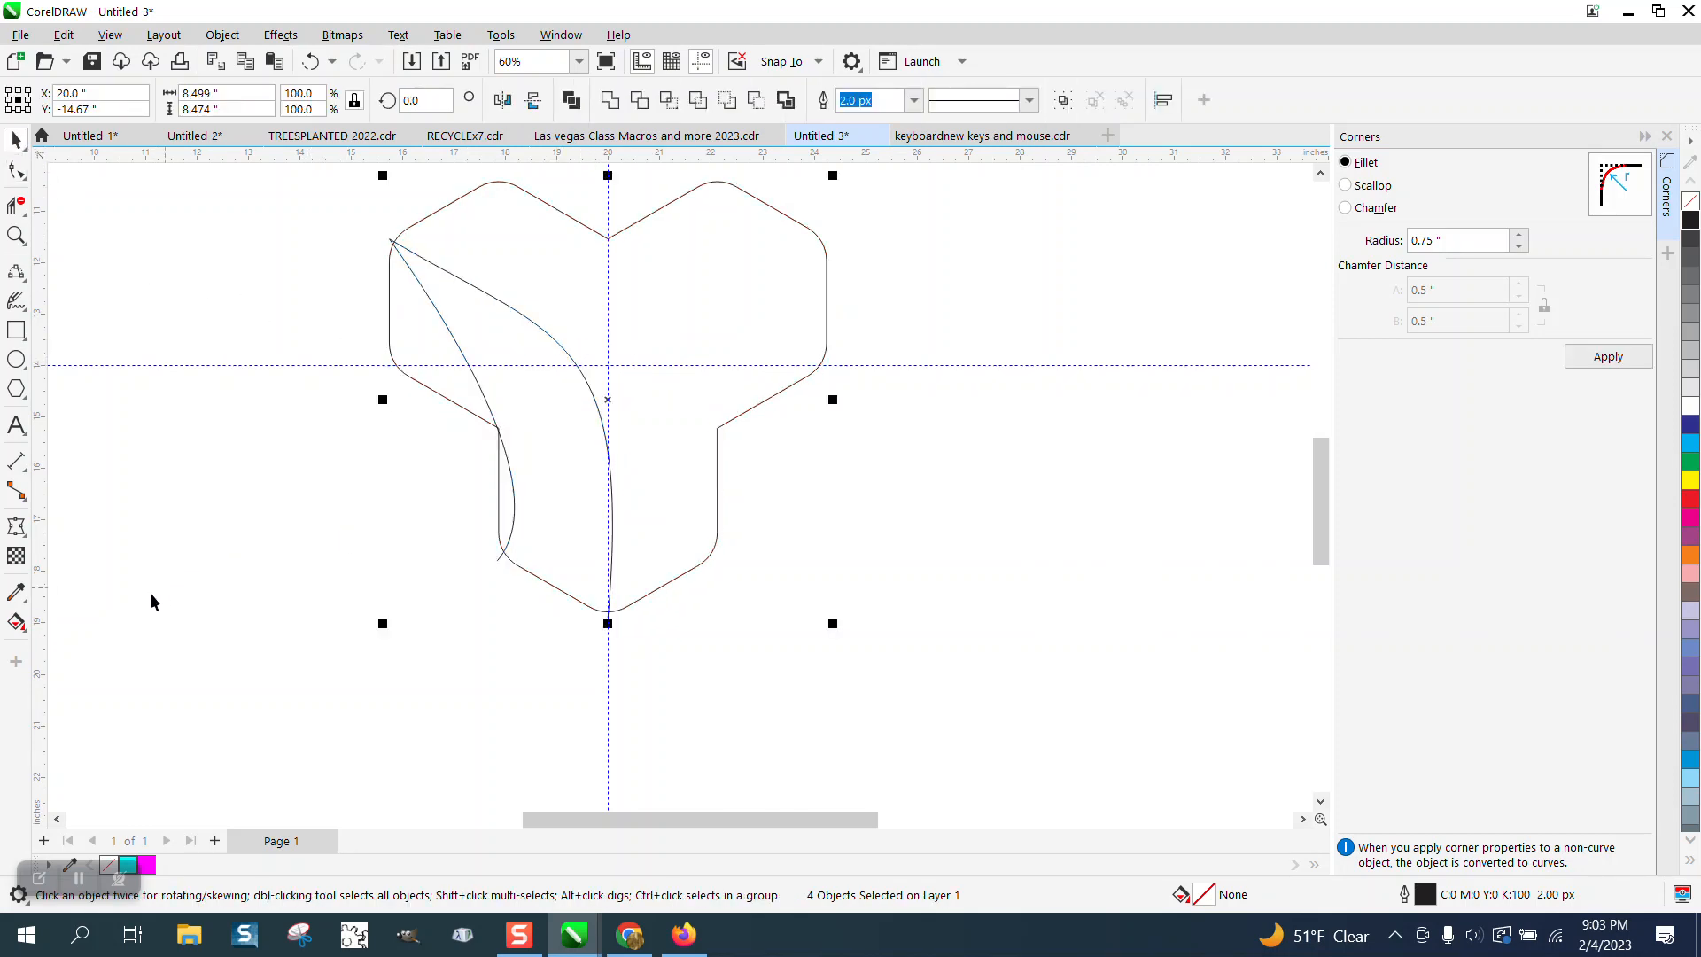
Step: Smart Fill the reshaped band and the adjoining left lobe region with magenta, moving each filled piece 25 inches right
click(16, 621)
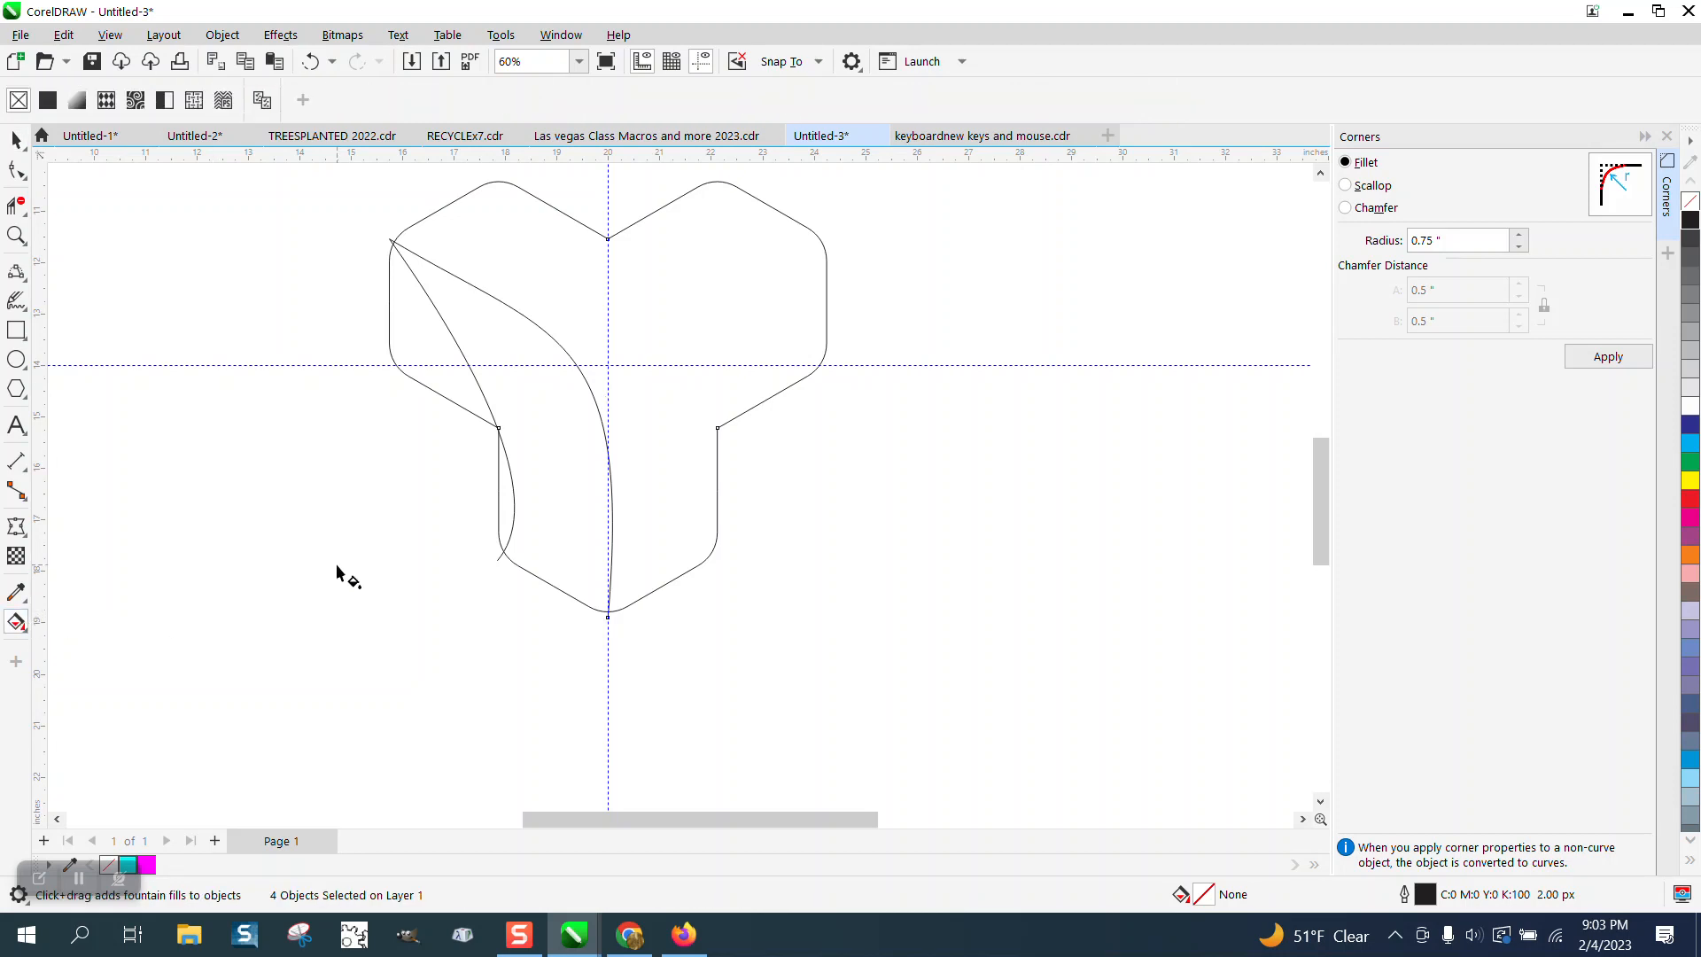
click(24, 632)
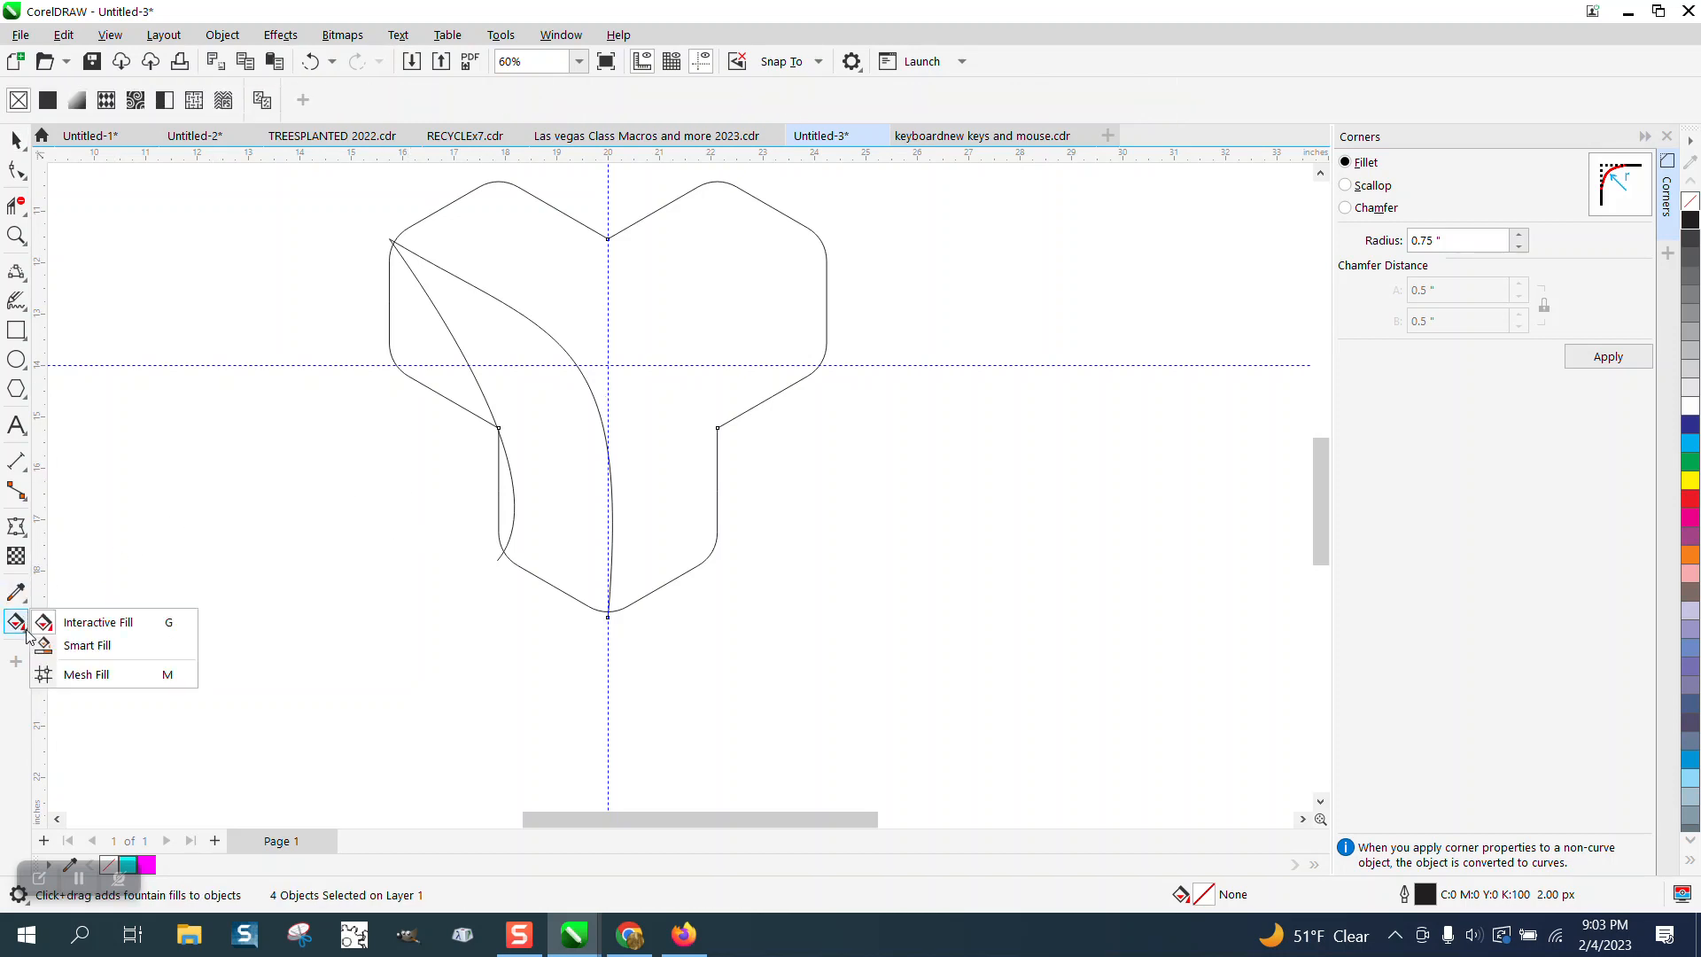
click(105, 646)
click(542, 486)
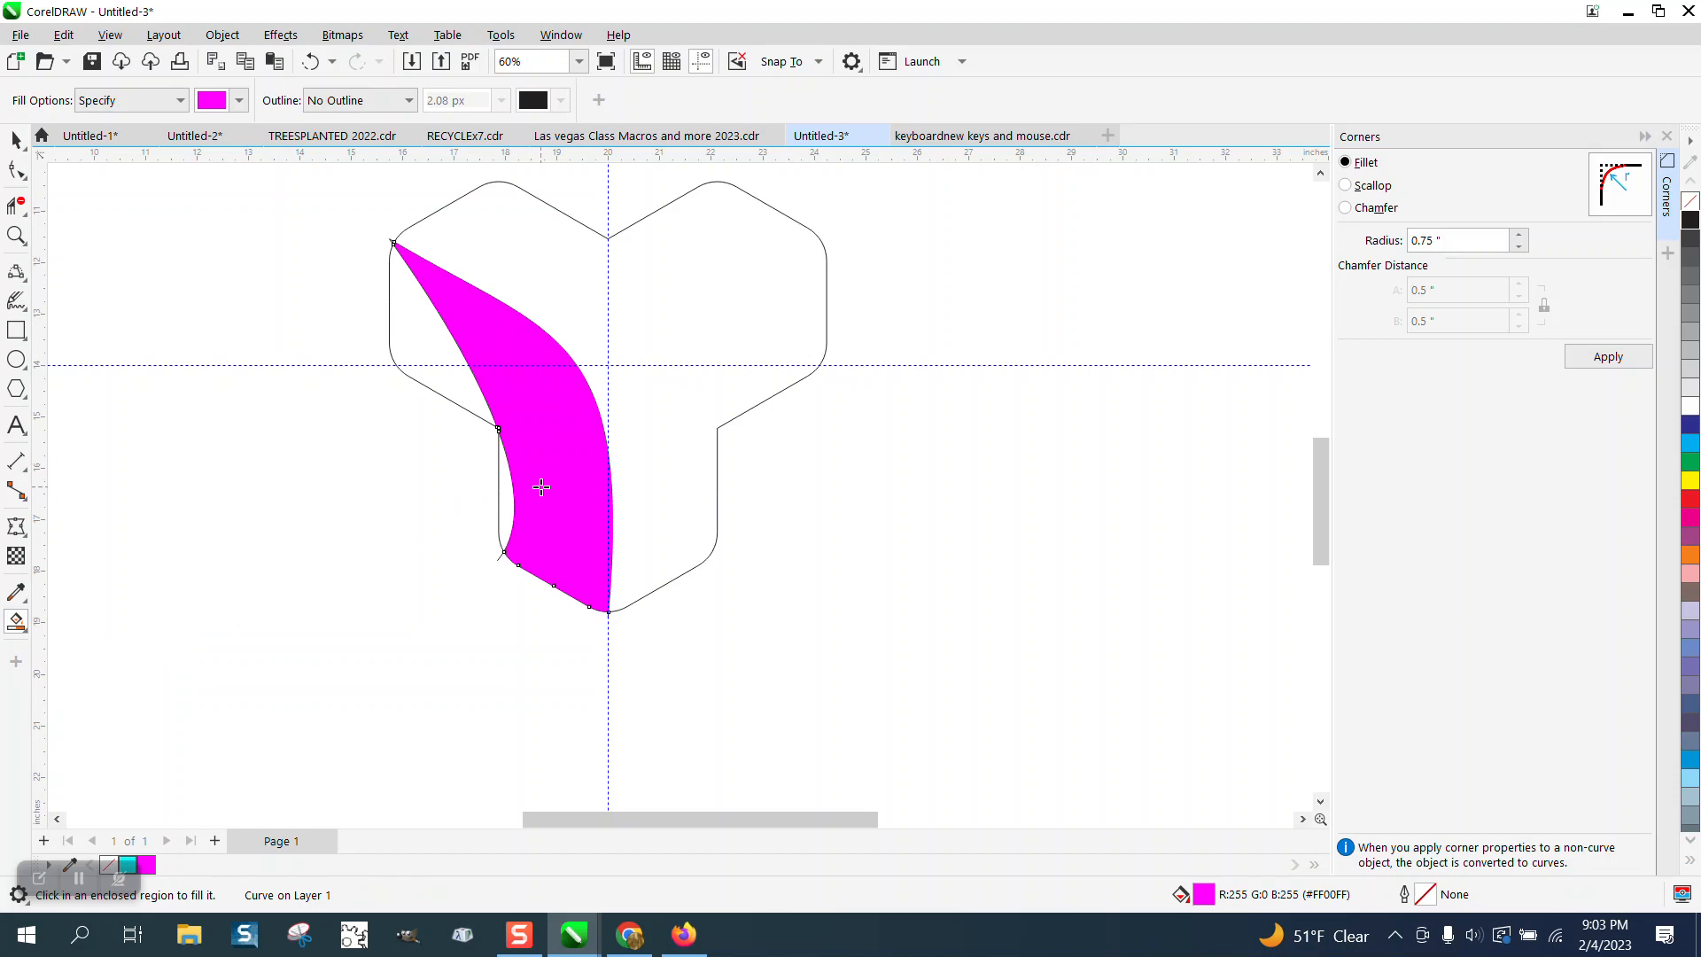
key(shift+Right)
click(462, 381)
key(shift+Right)
scroll(409, 450, down, 3)
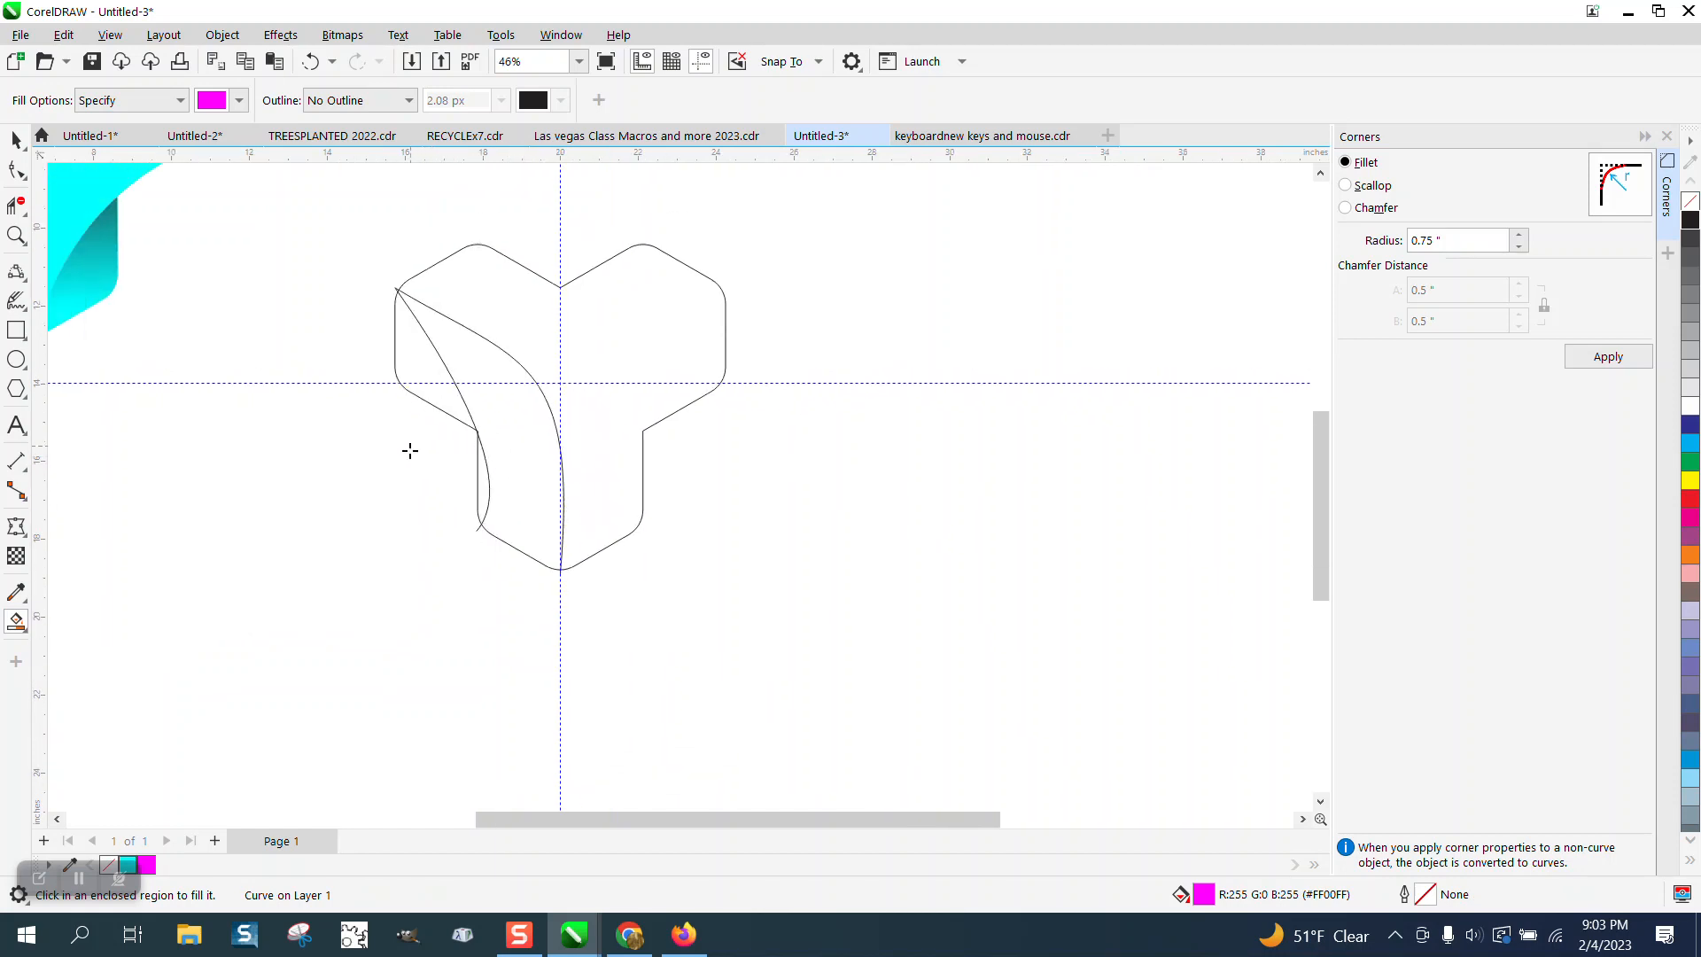
Step: Move all the outline segments and curves 50 inches right, clear of the page and the magenta pieces
click(16, 140)
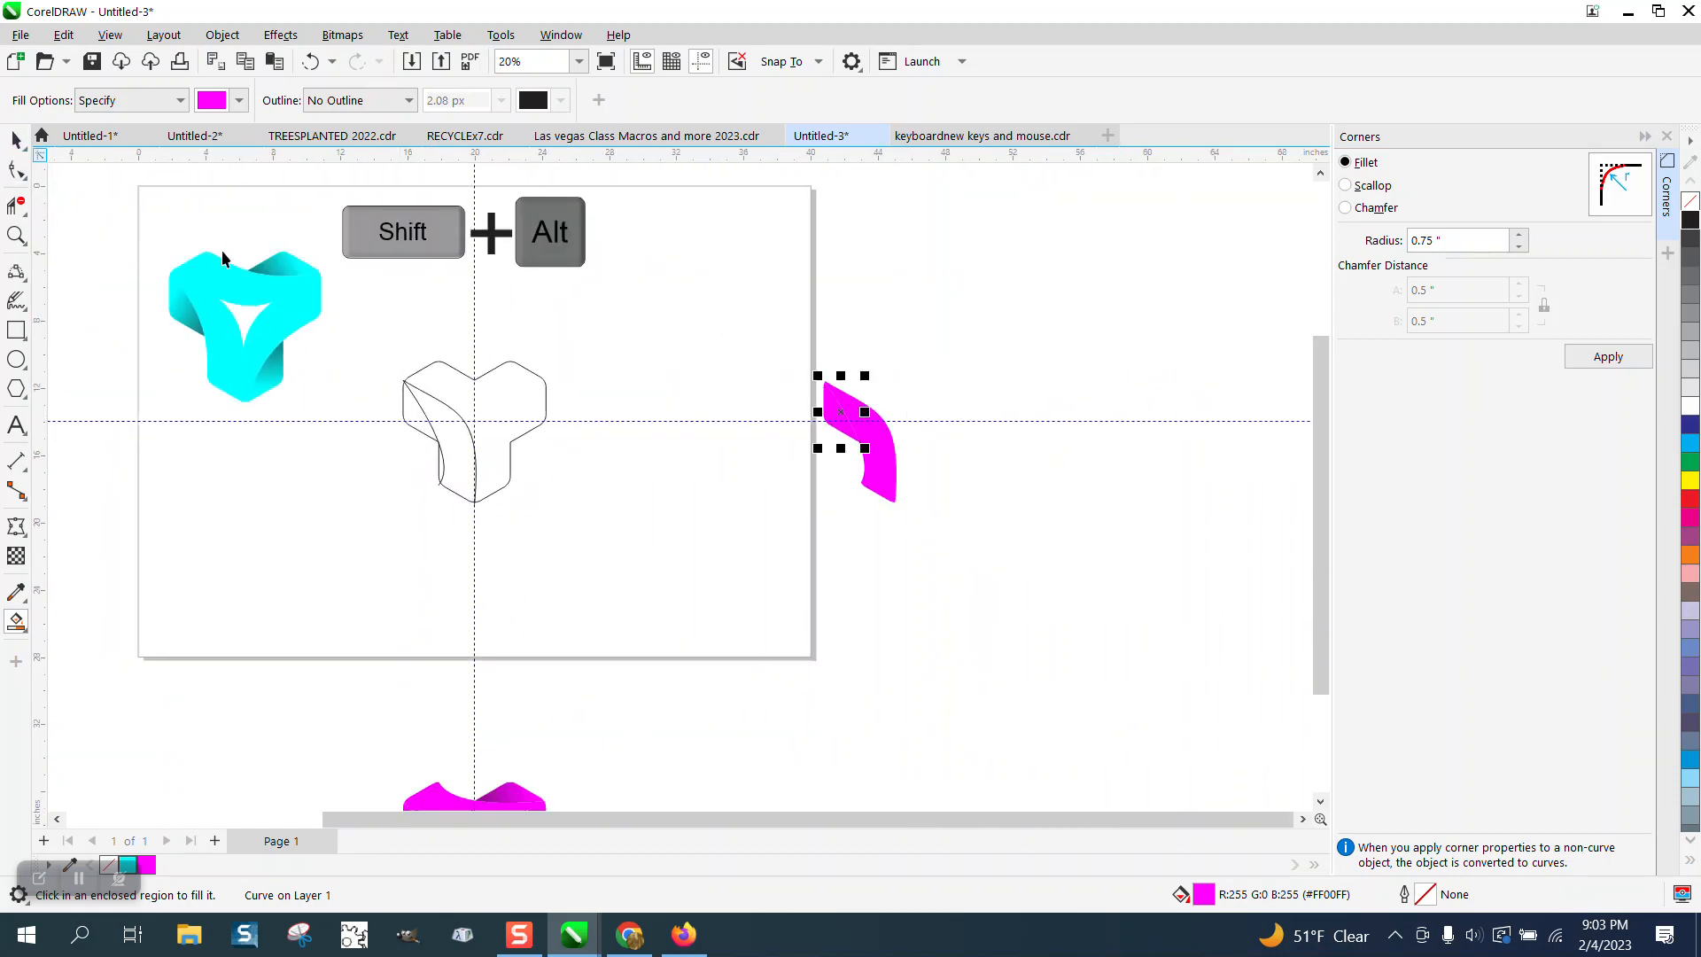
mouse_move(343, 325)
mouse_down()
mouse_move(452, 413)
mouse_move(607, 494)
mouse_up()
key(shift+Right)
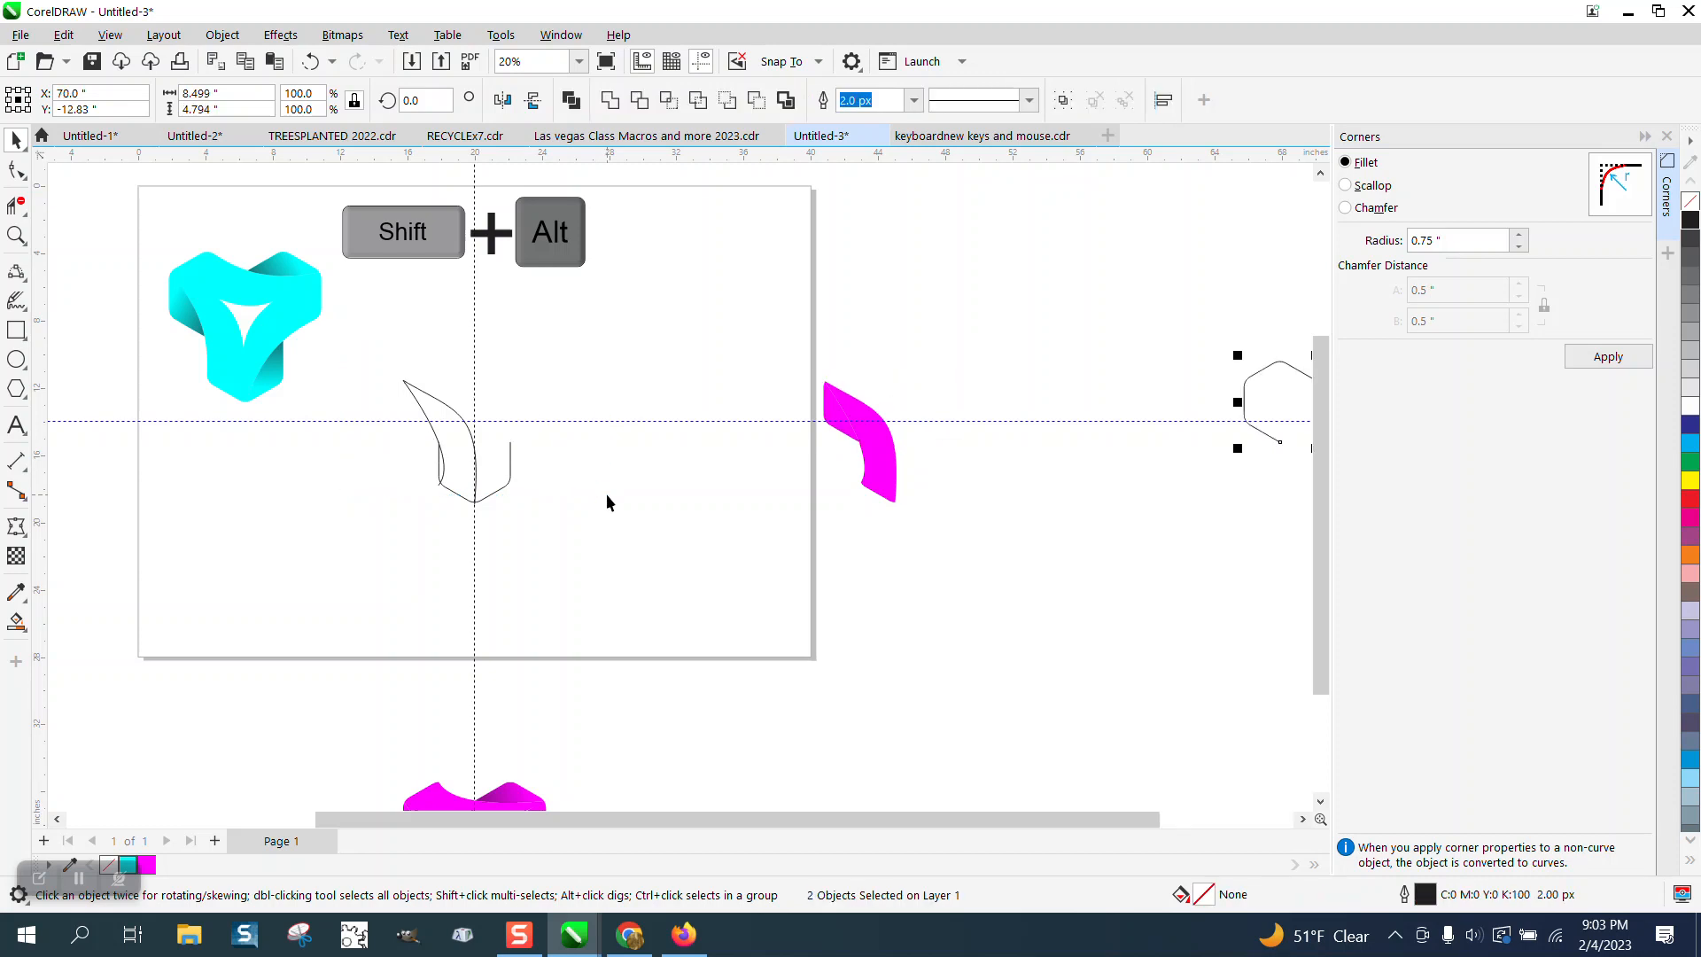
drag(373, 361, 578, 533)
key(shift+Right)
key(shift+Right)
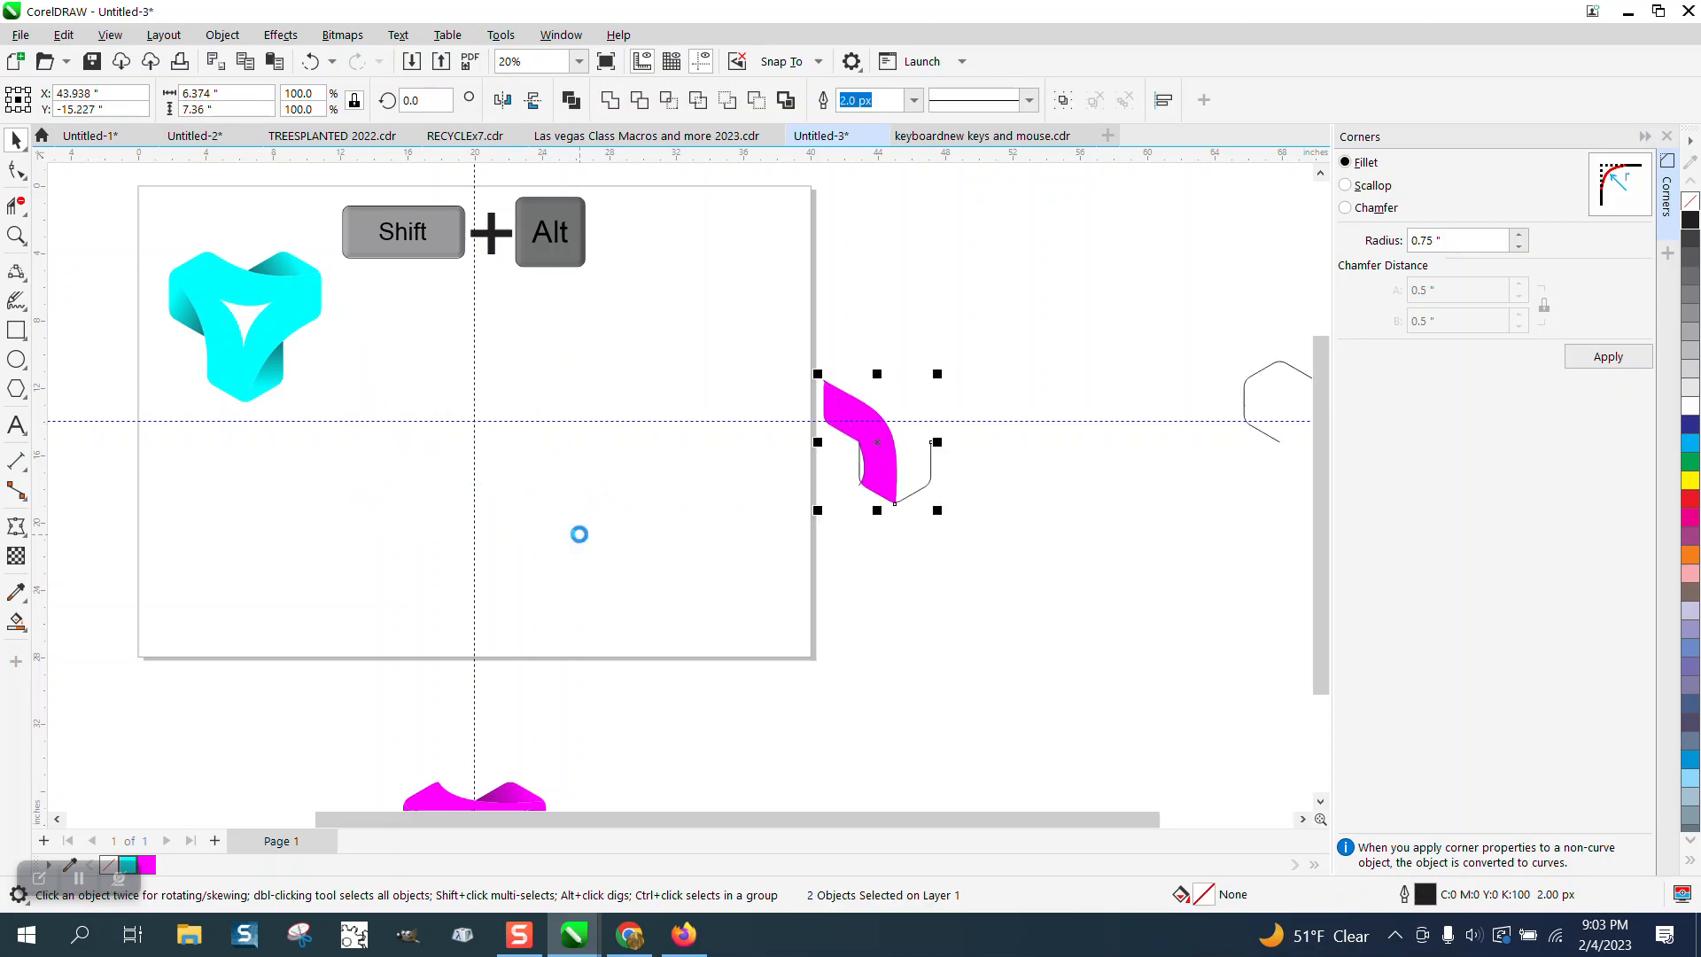
Step: Move the magenta band and the left lobe piece 25 inches left, back to the guidelines
click(883, 465)
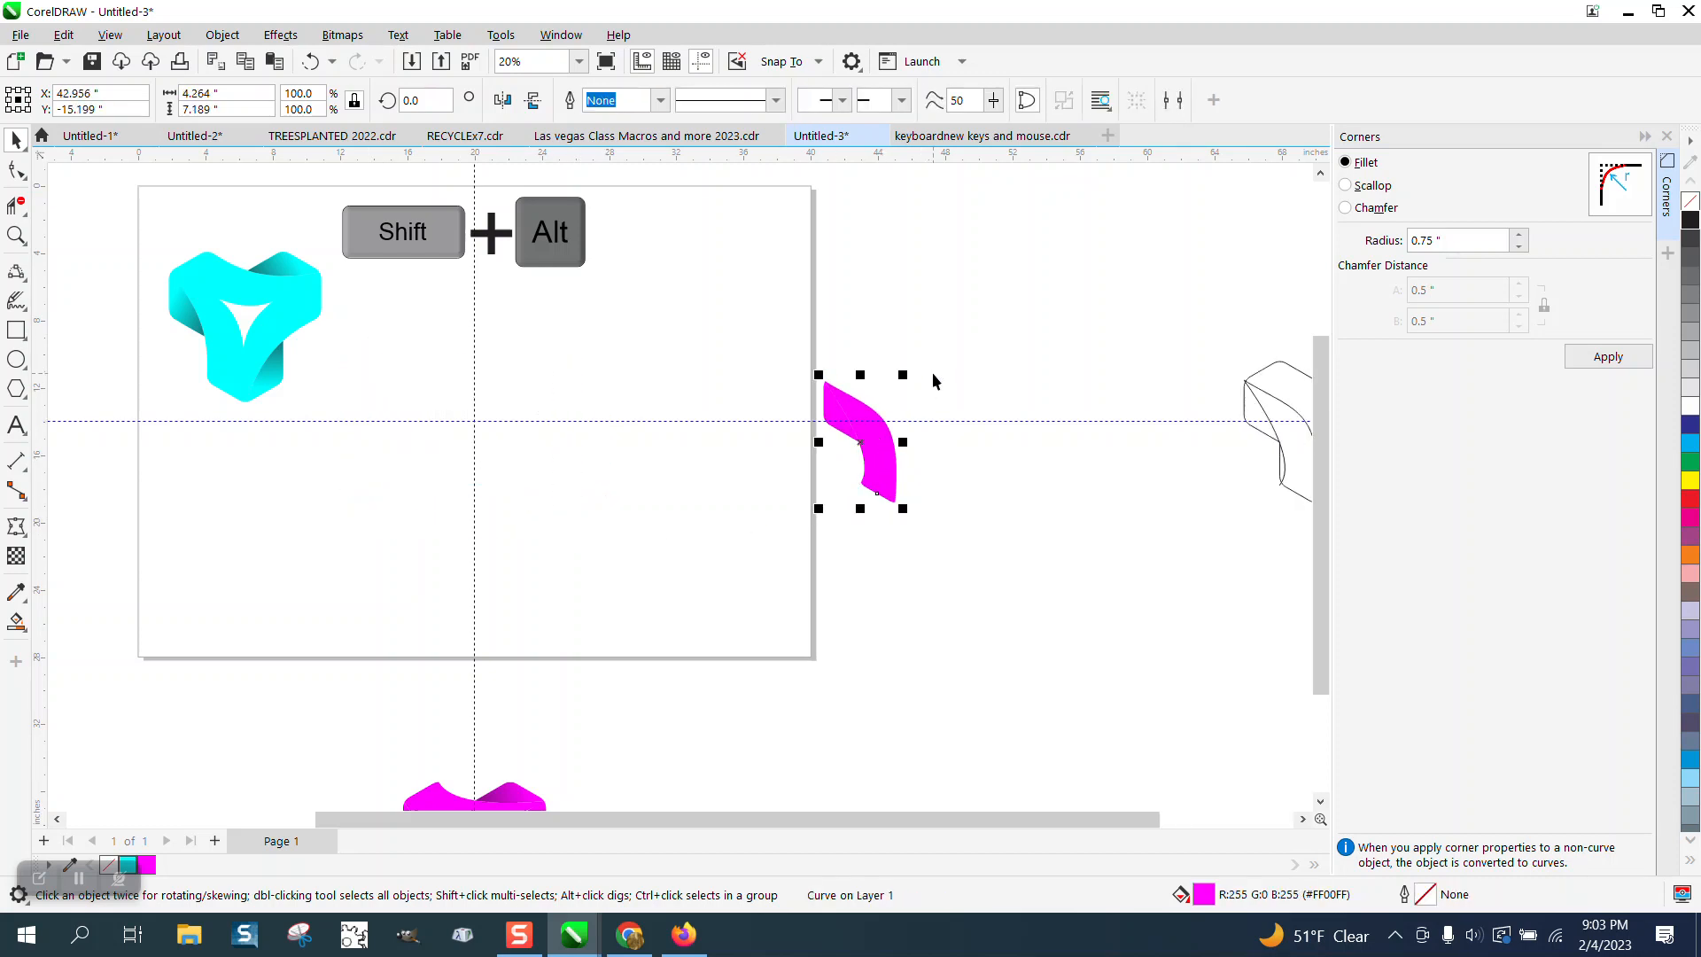
key(shift+Left)
click(832, 420)
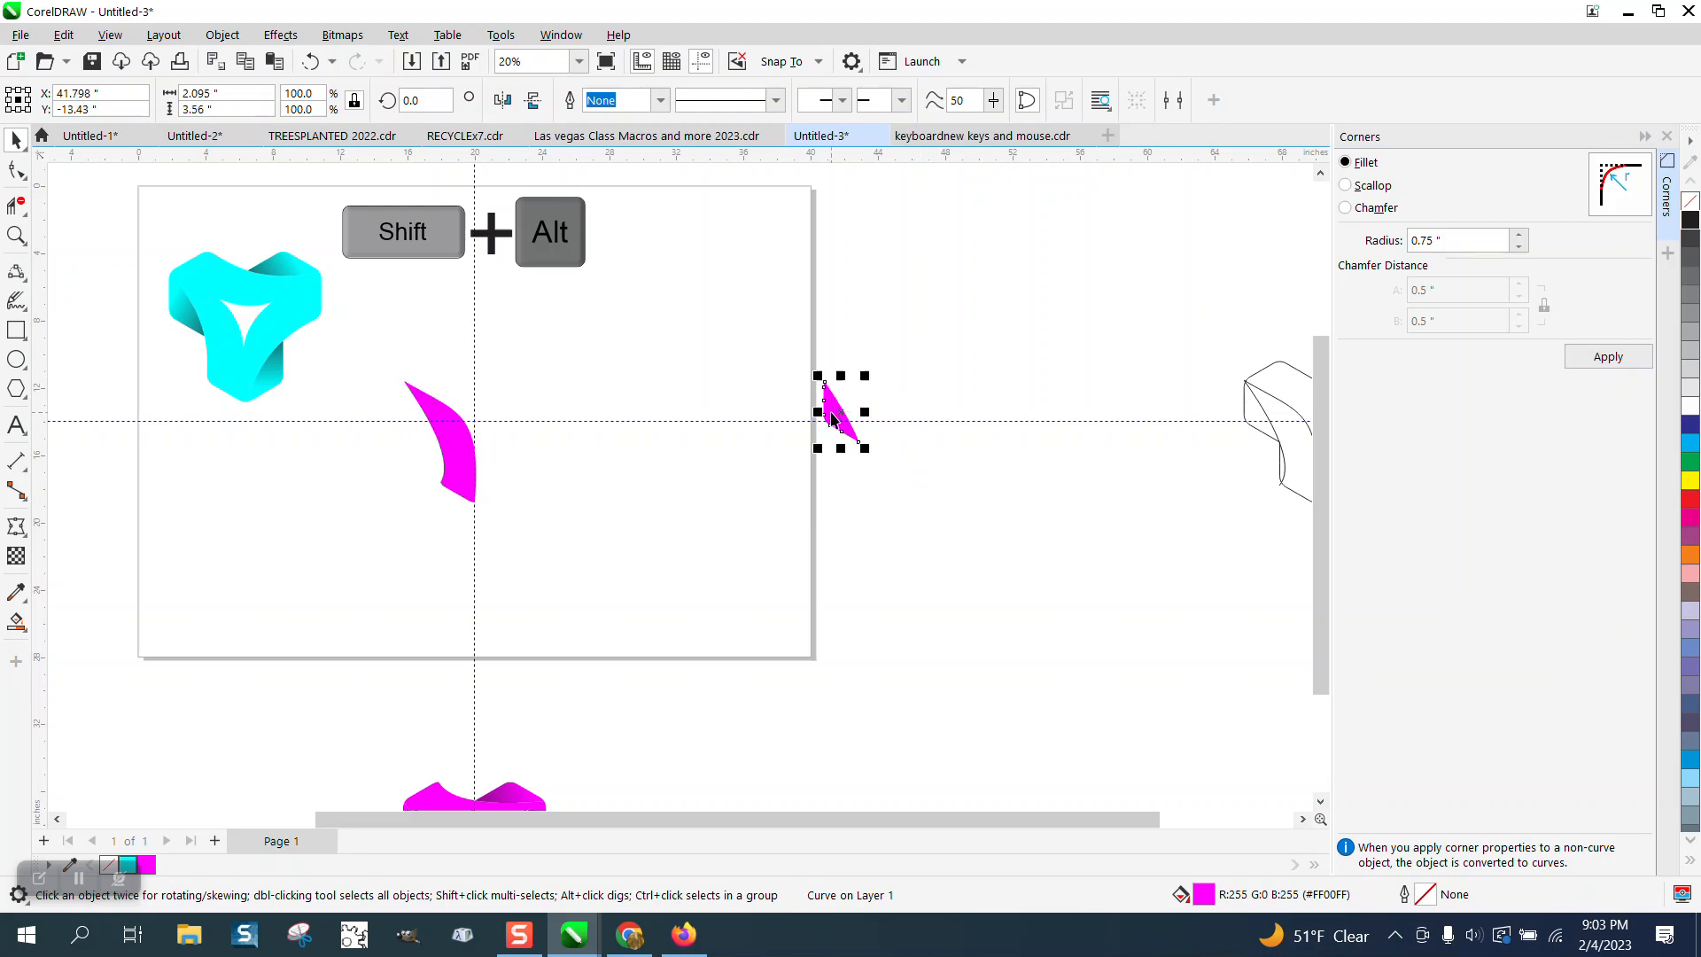
key(shift+Left)
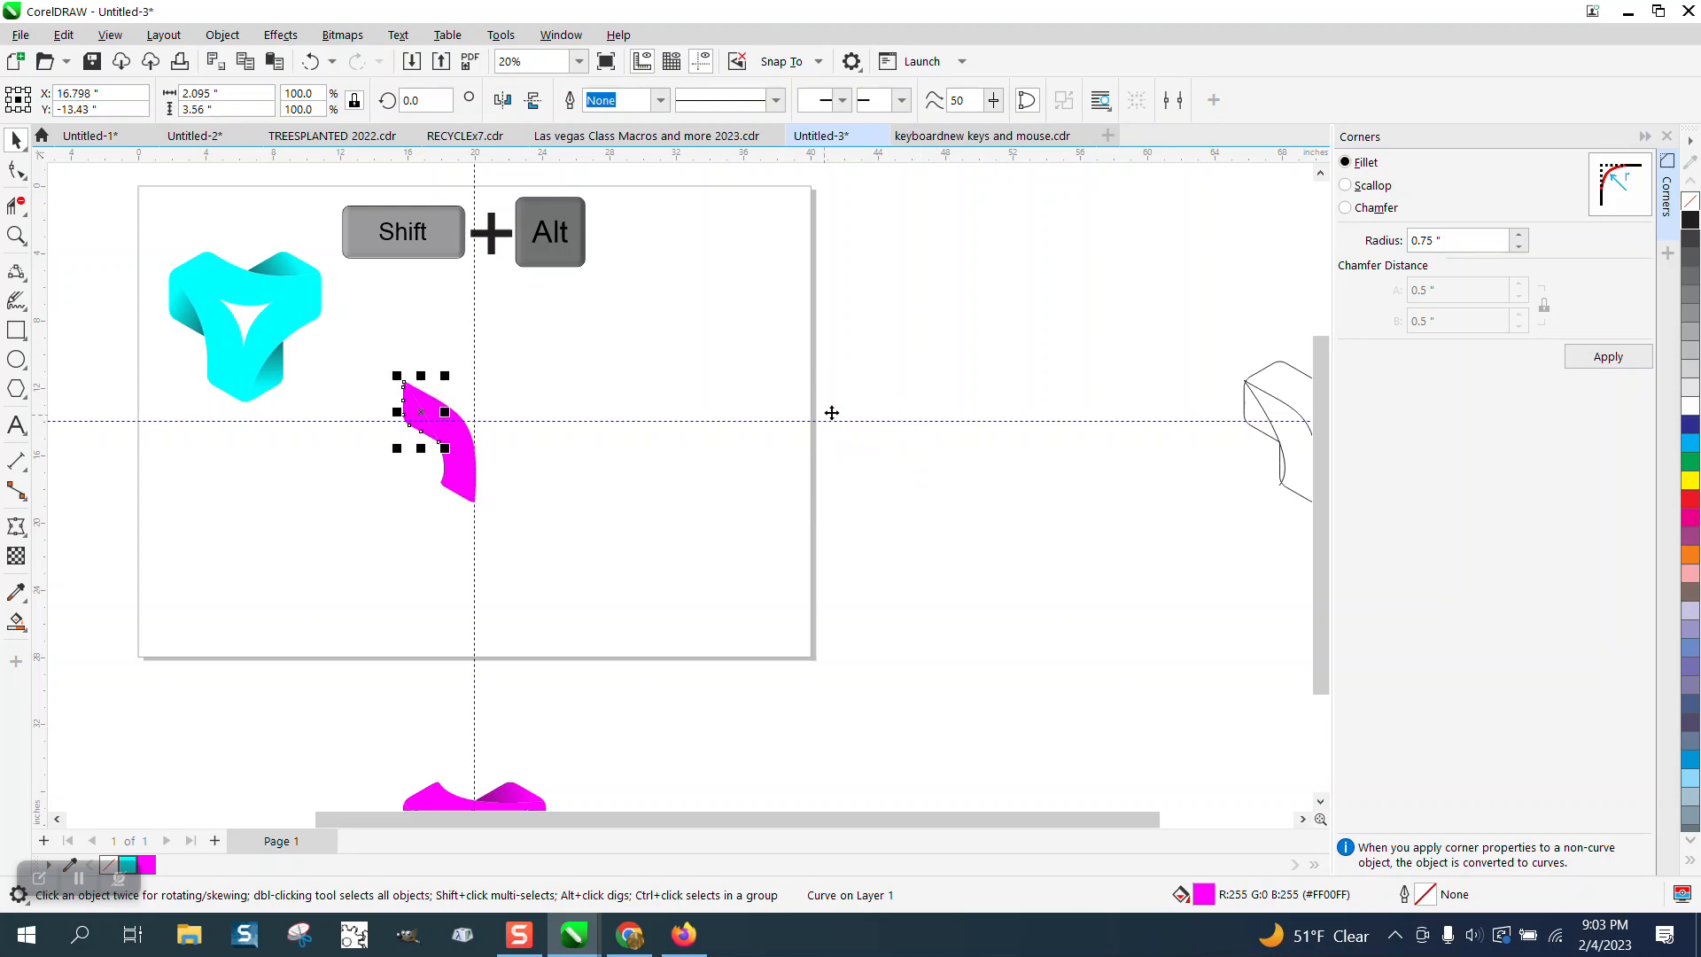
Step: Apply a linear fountain fill to the left lobe piece, running from magenta at its upper left to black beside the band
click(16, 235)
click(488, 495)
click(16, 140)
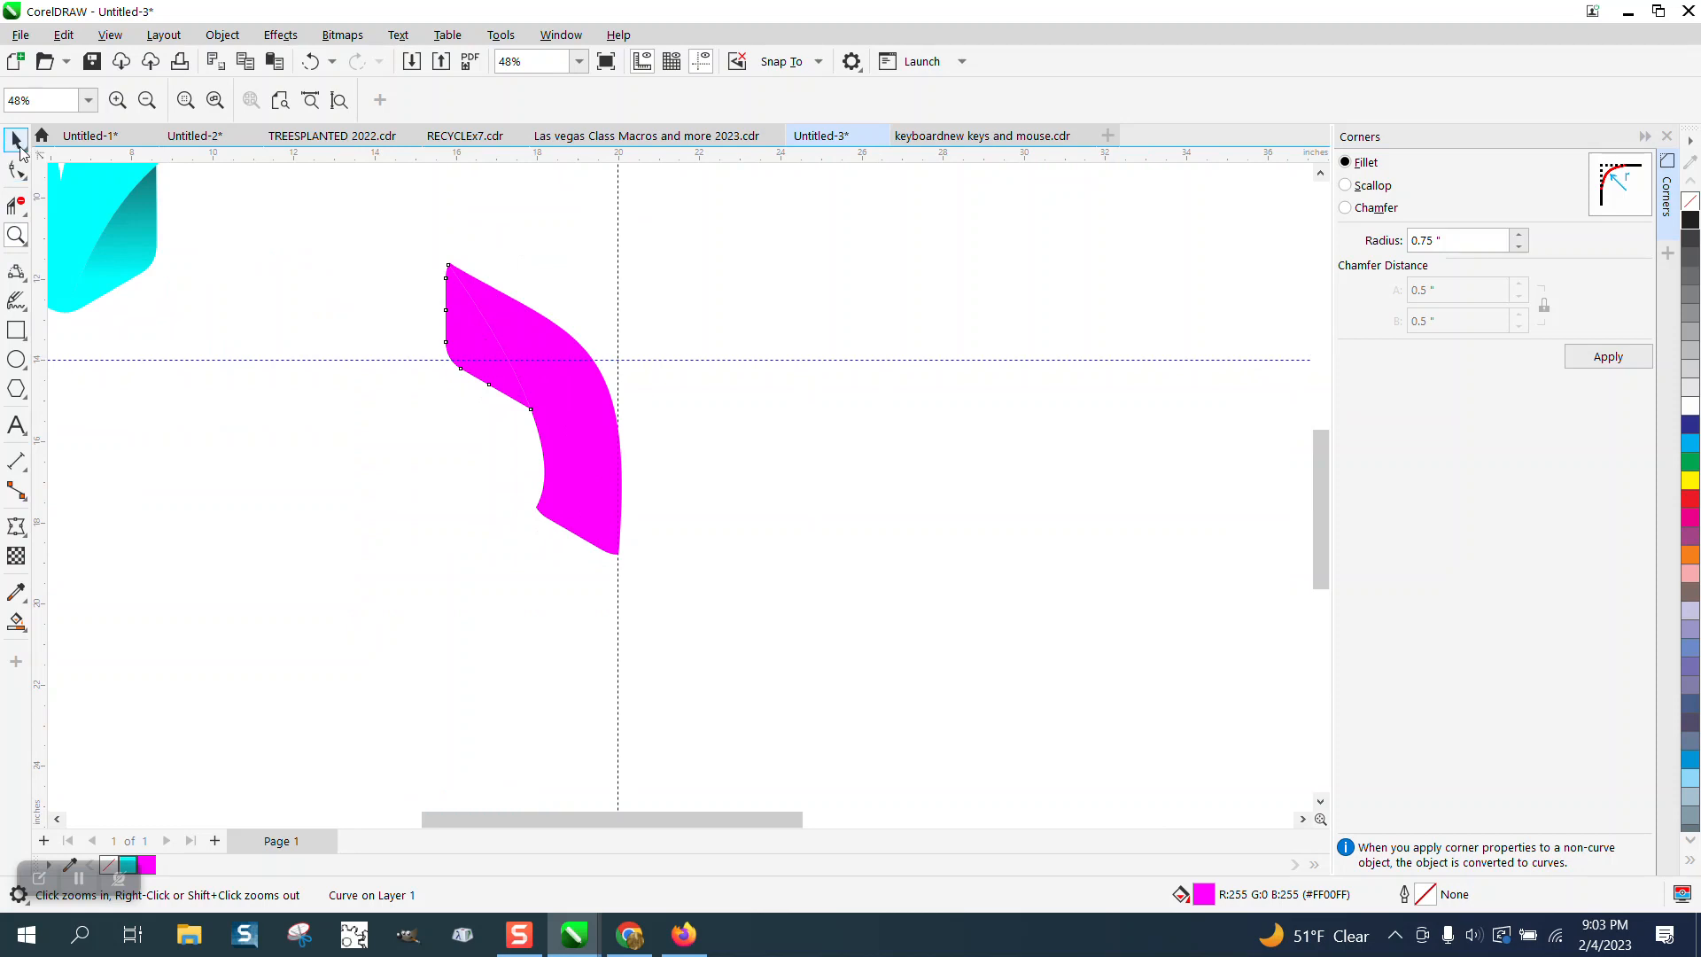
click(264, 547)
click(26, 631)
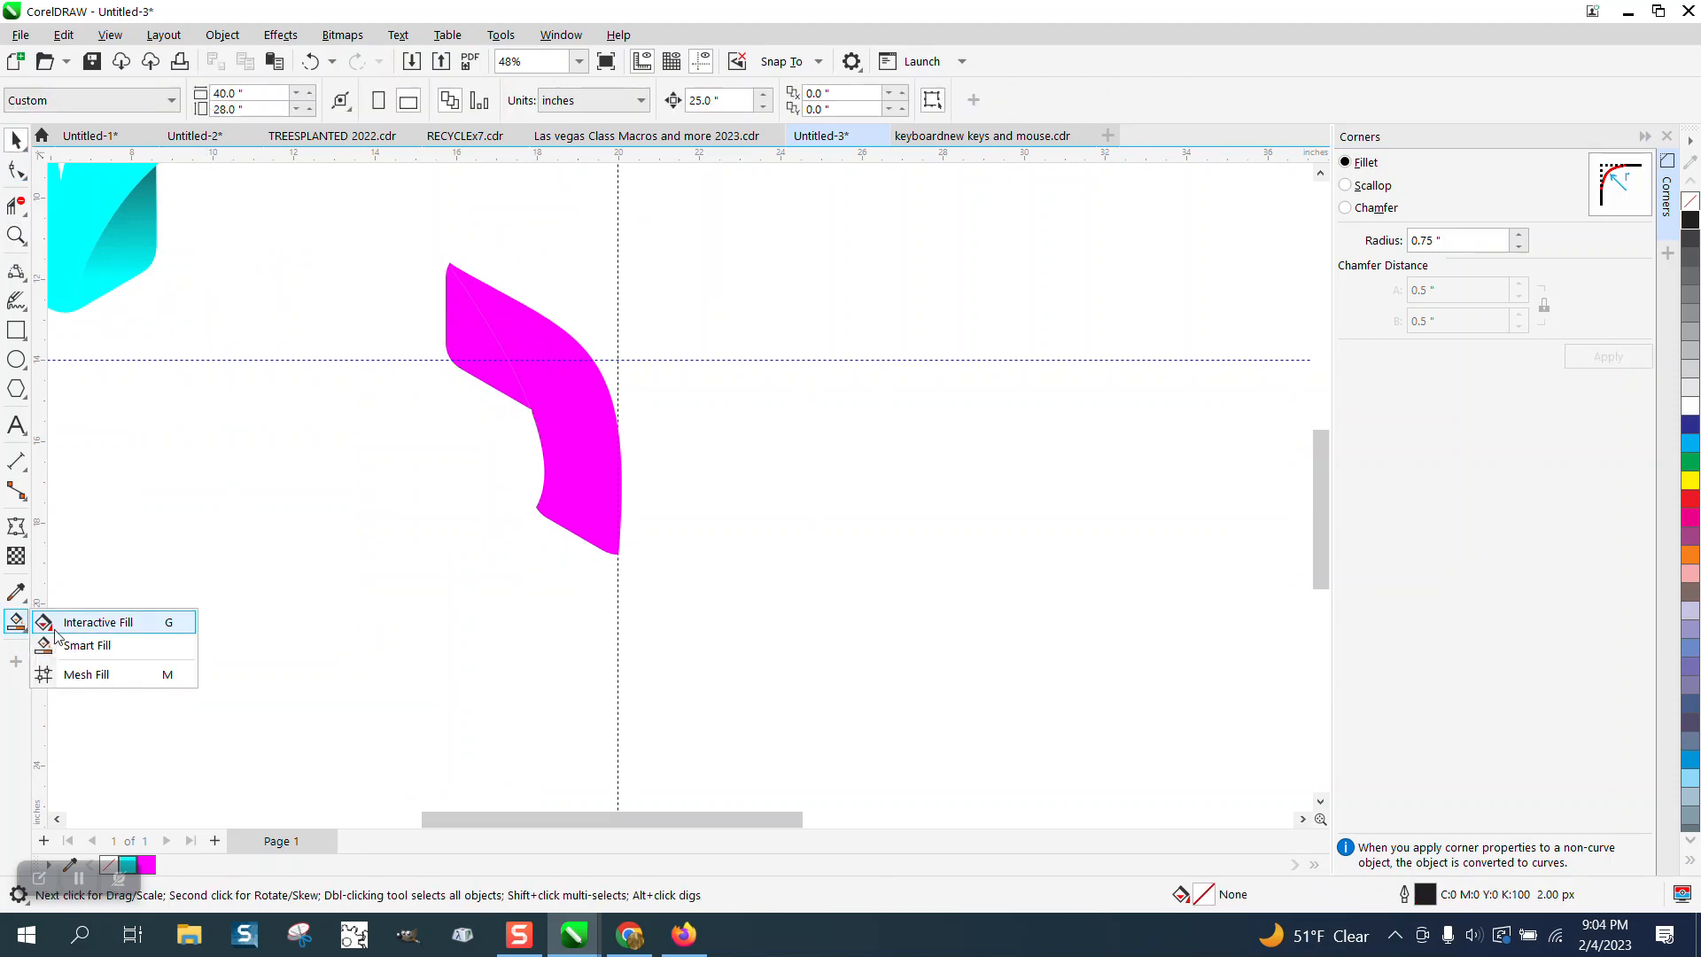
click(478, 317)
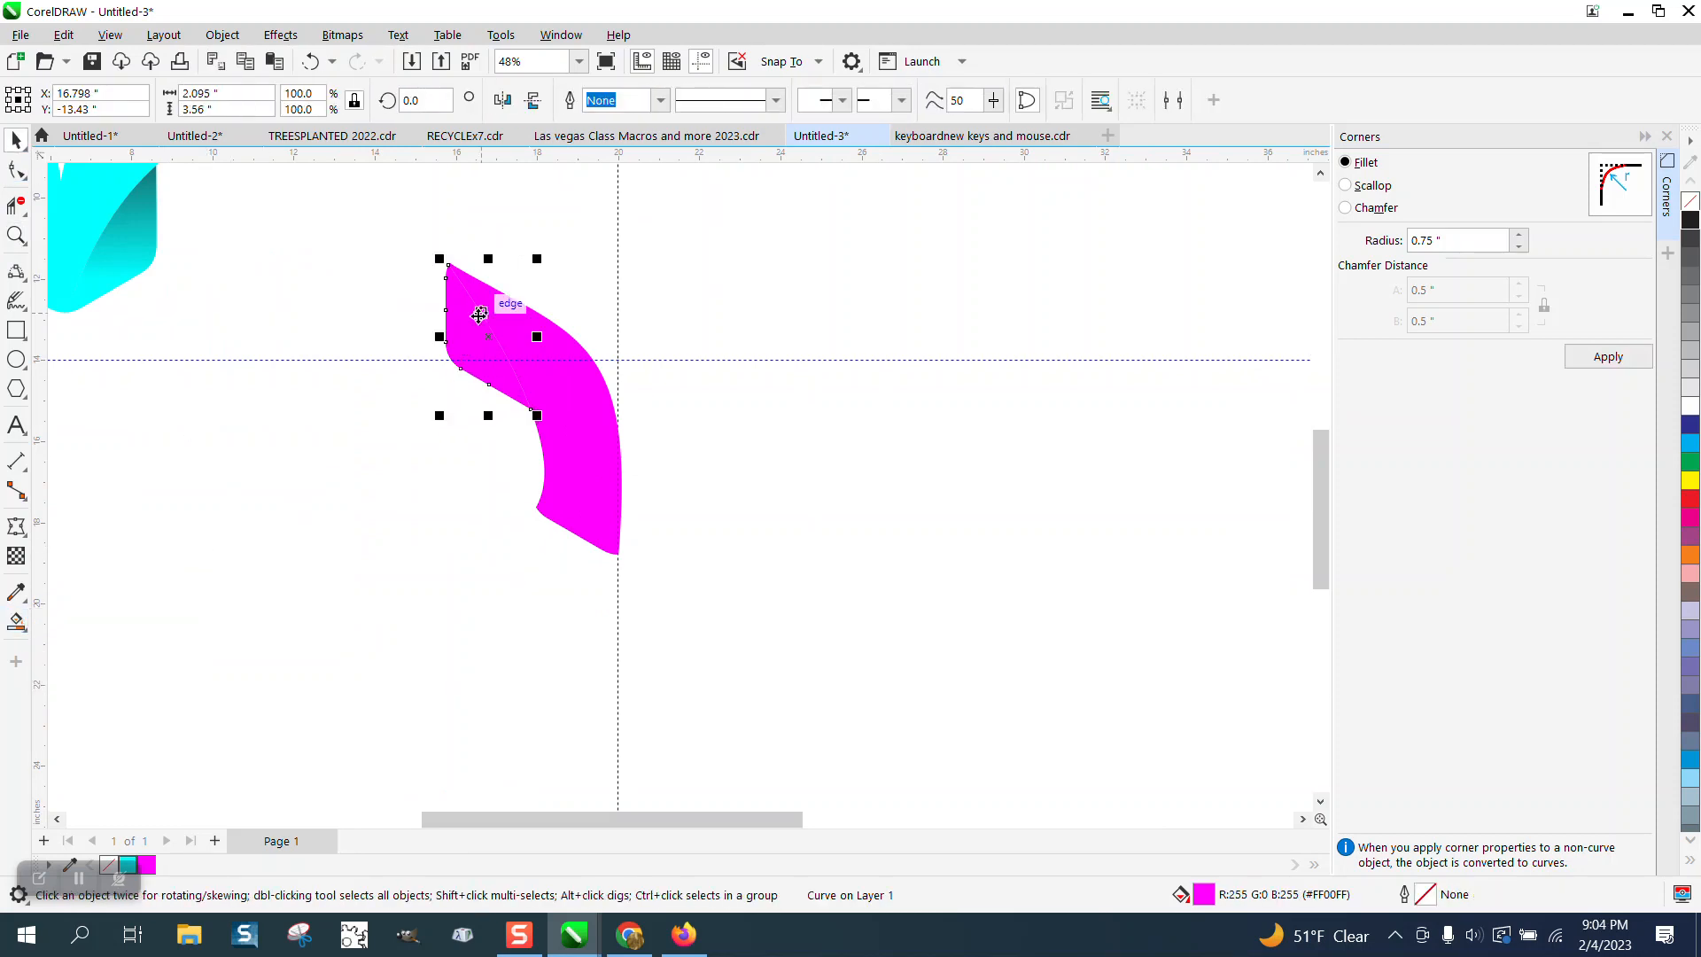
click(17, 625)
click(27, 631)
click(62, 624)
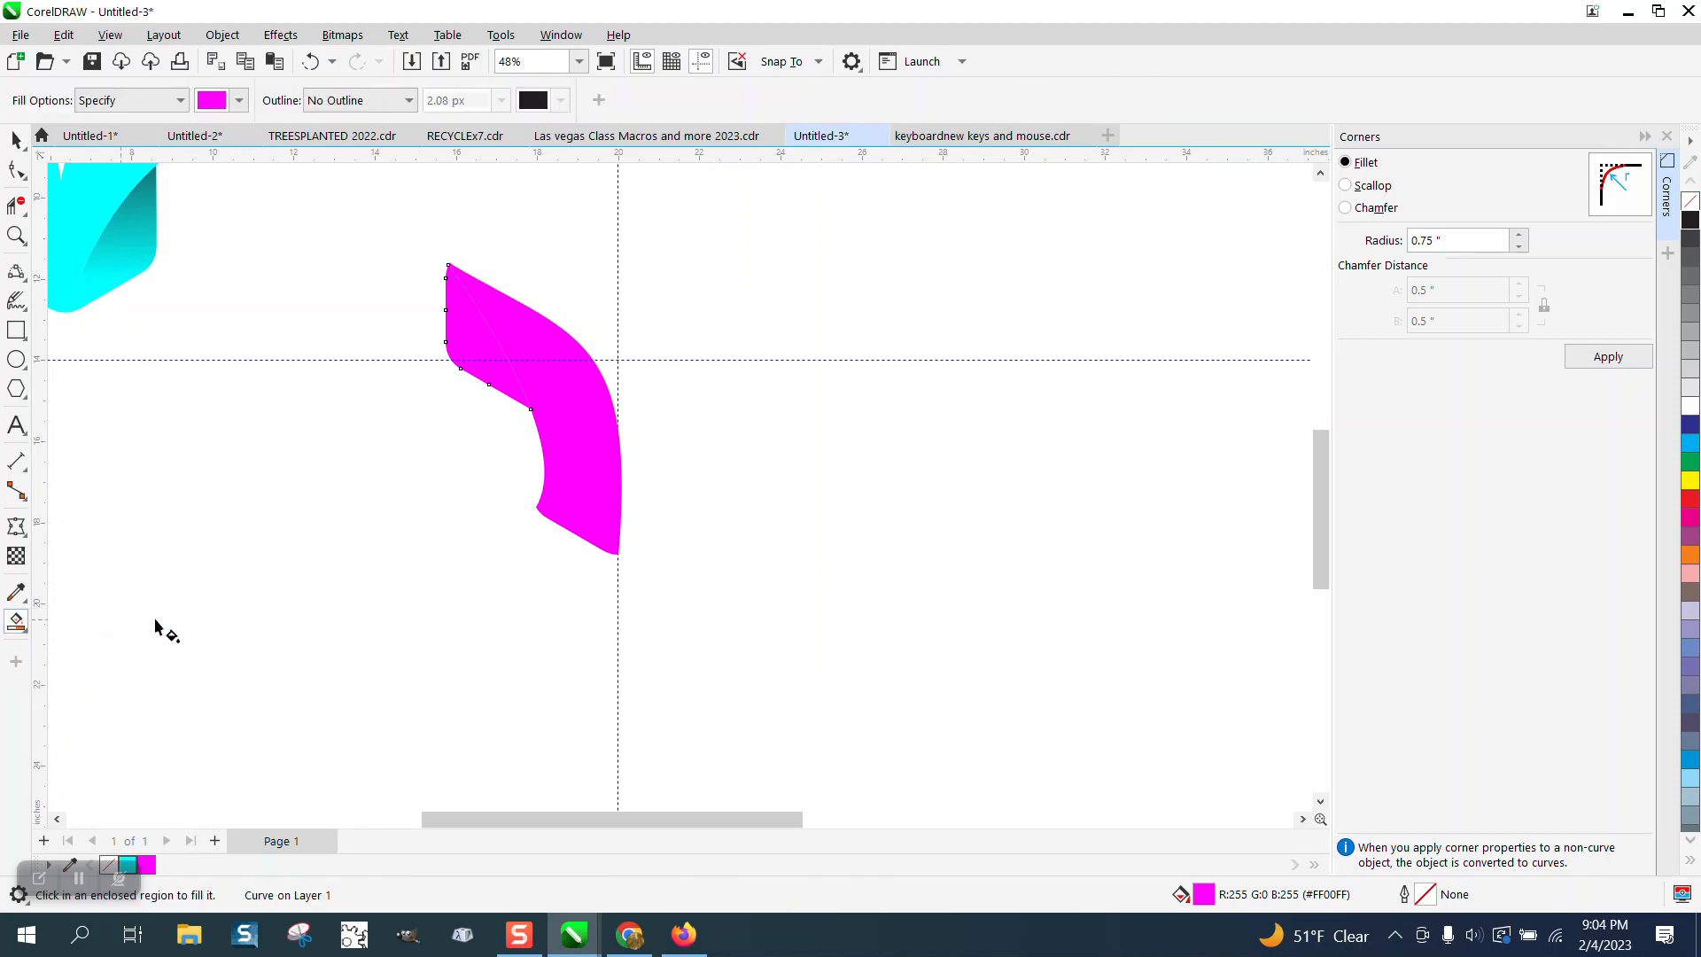
drag(460, 316, 567, 402)
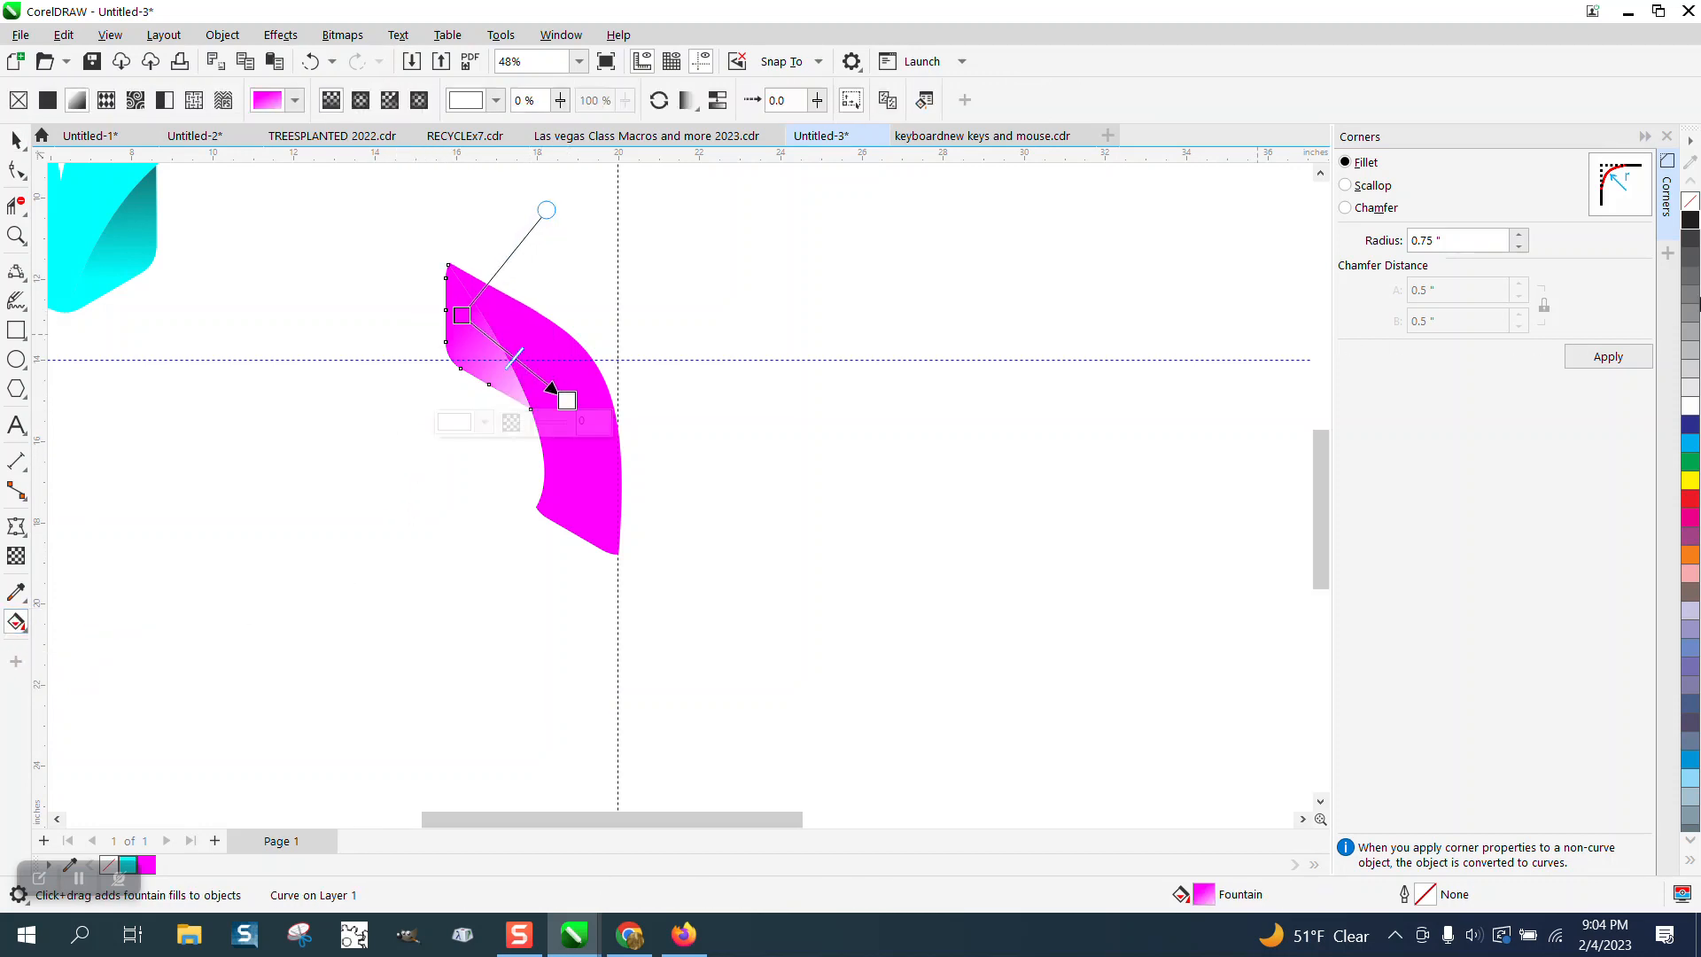
drag(718, 372, 567, 401)
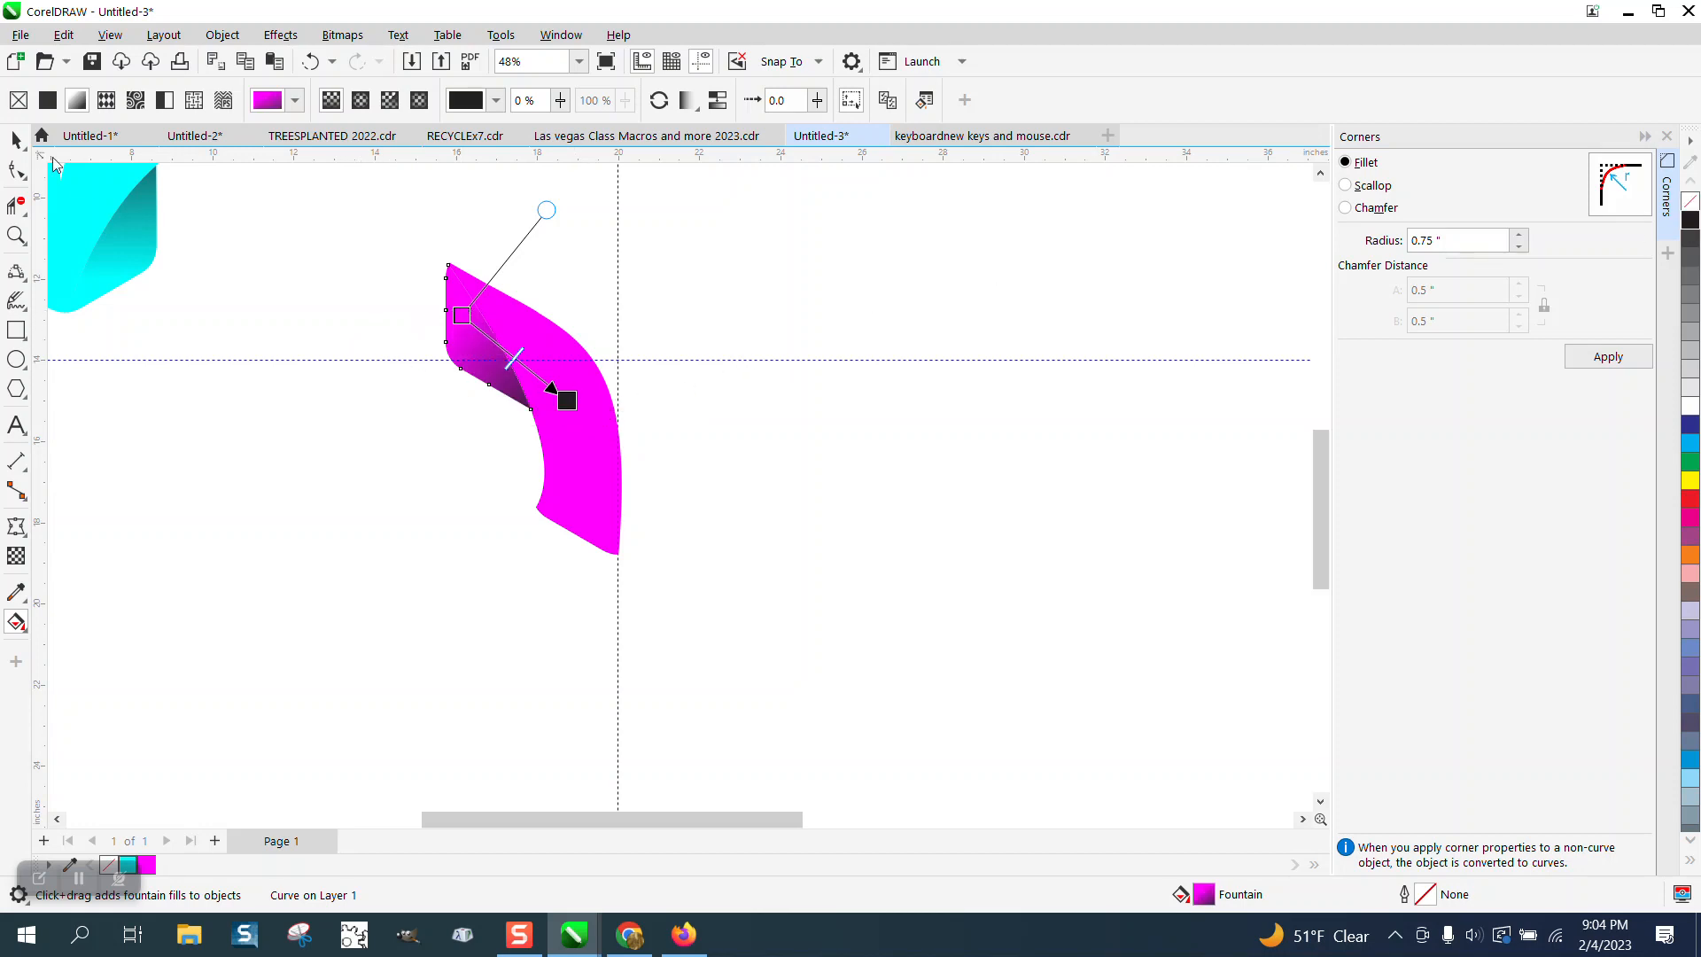
Step: Group the magenta band with the gradient-shaded left lobe piece
key(space)
drag(415, 225, 611, 553)
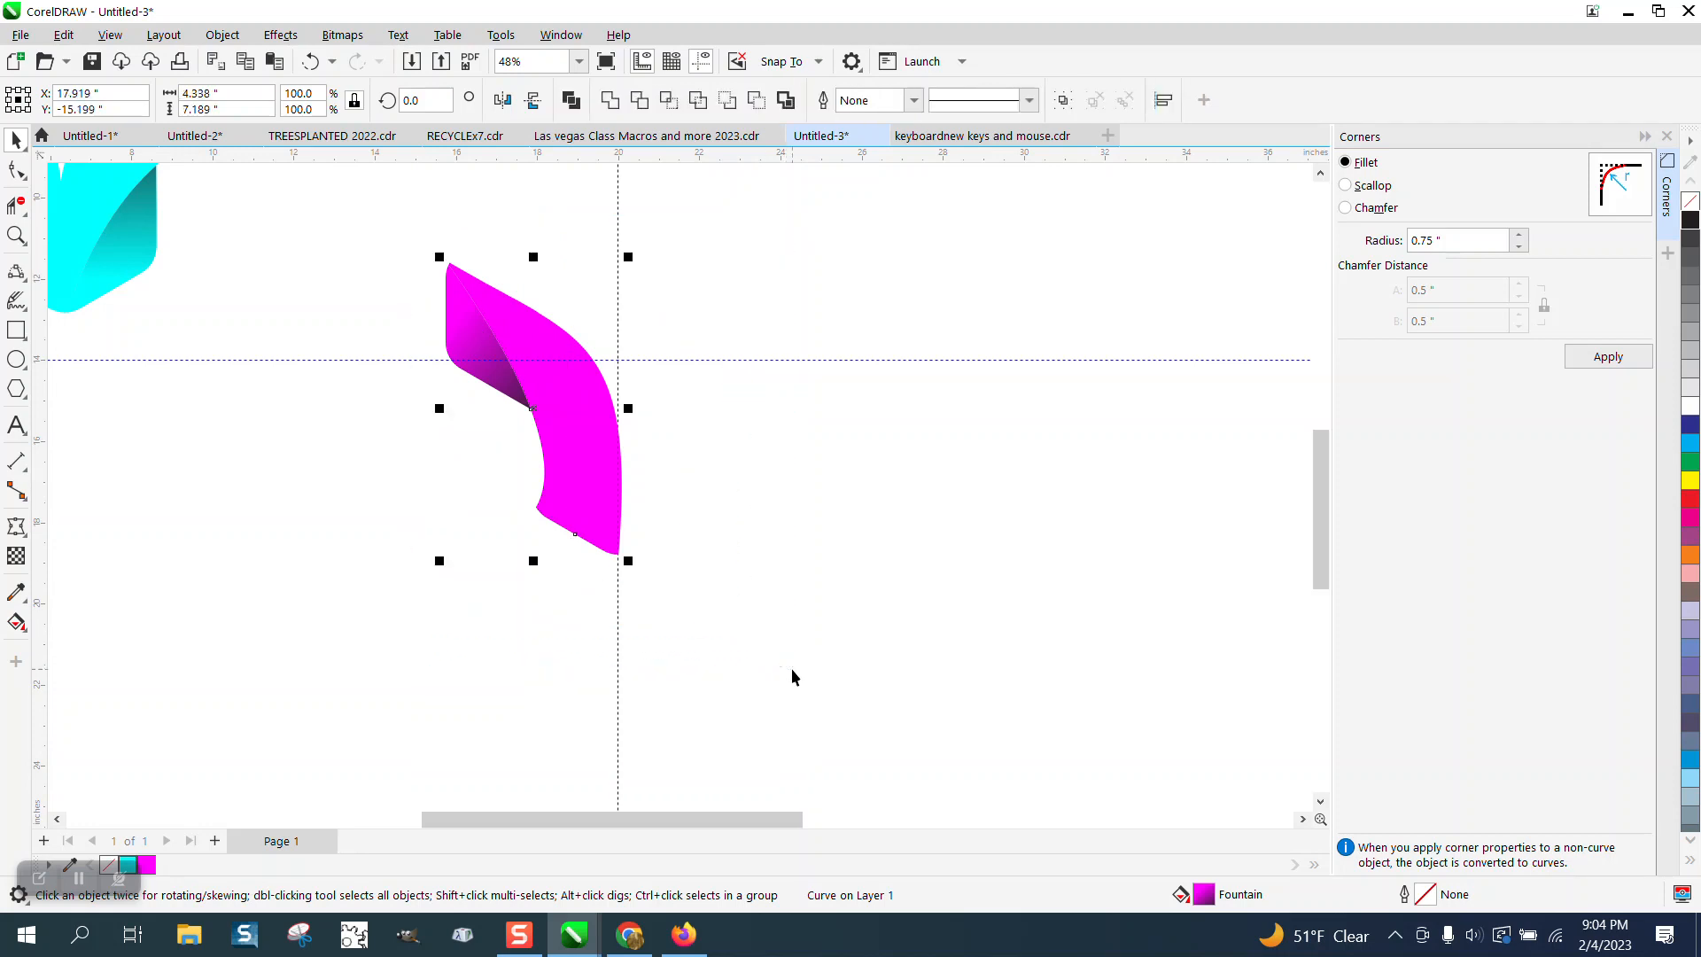
key(ctrl+g)
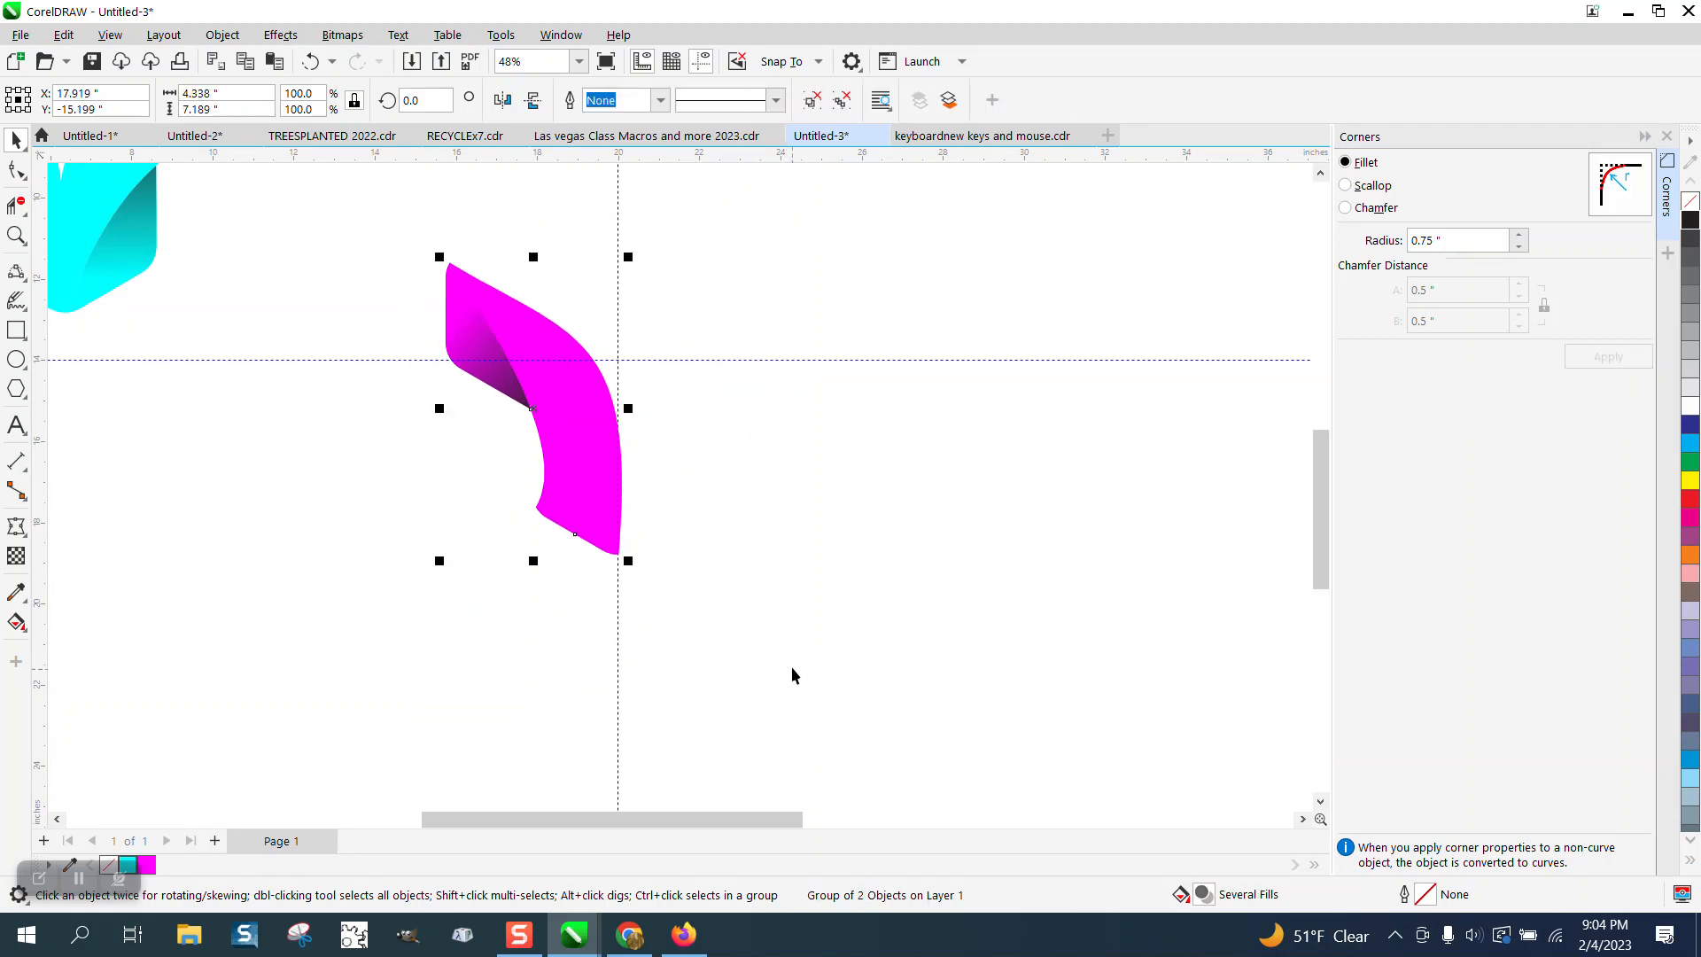
Step: Place the group's rotation centre on the guideline intersection, create a copy rotated 120 degrees, and repeat for a third copy
click(538, 377)
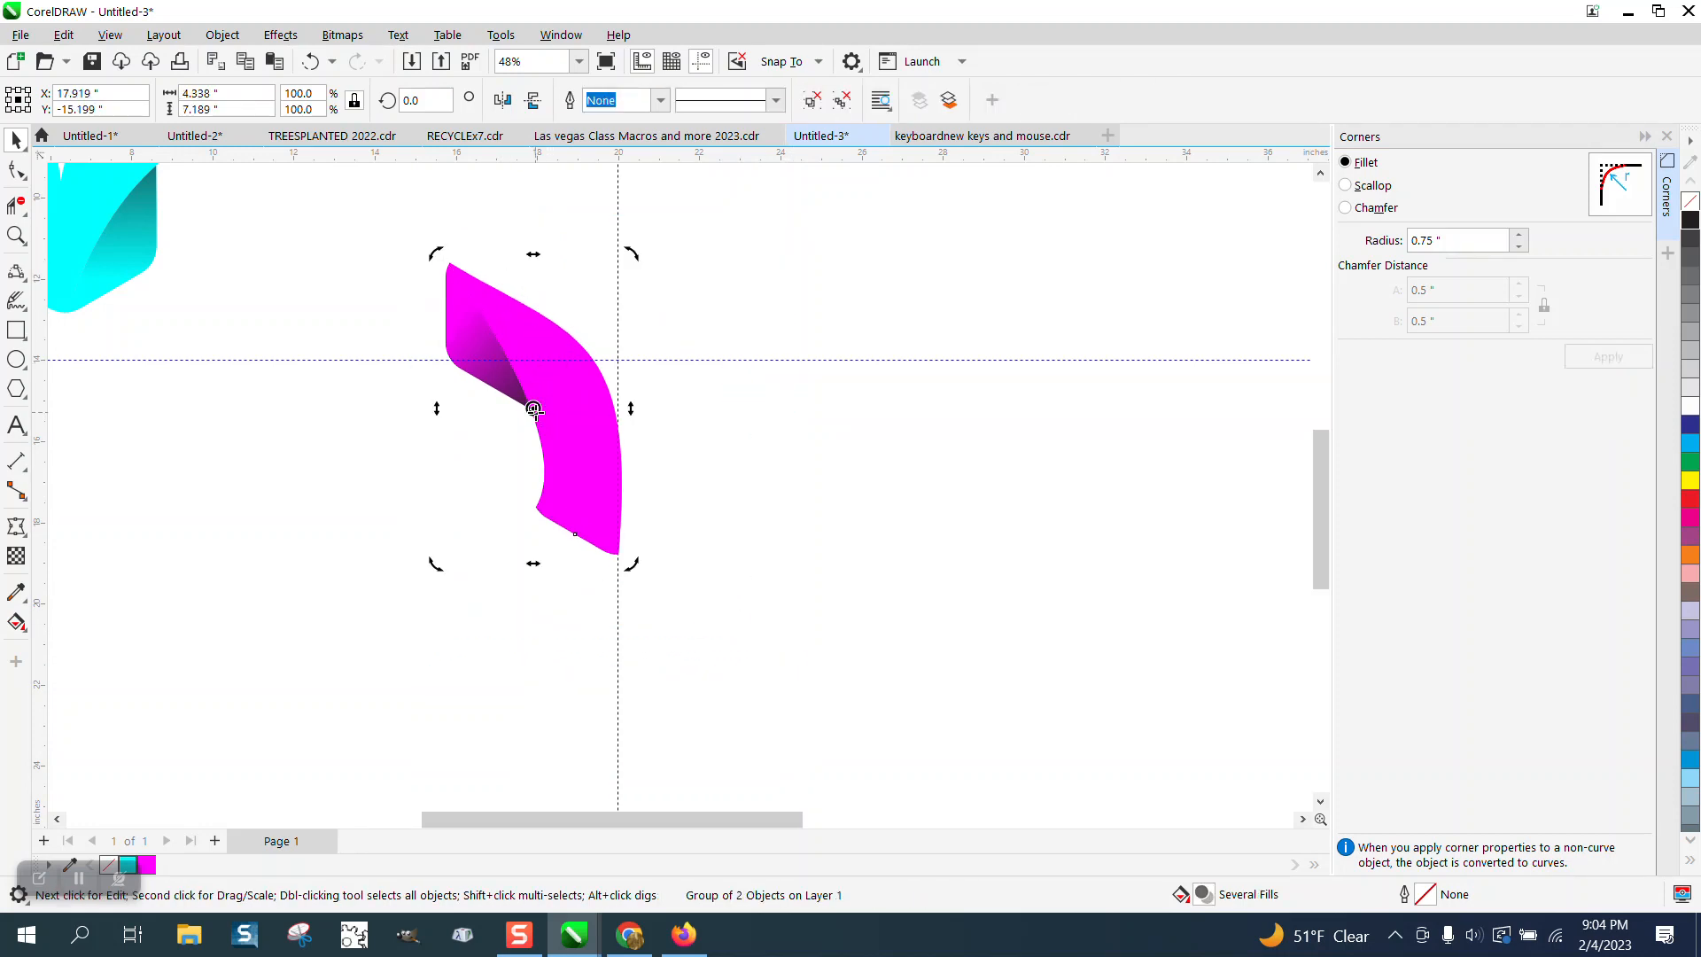
click(587, 391)
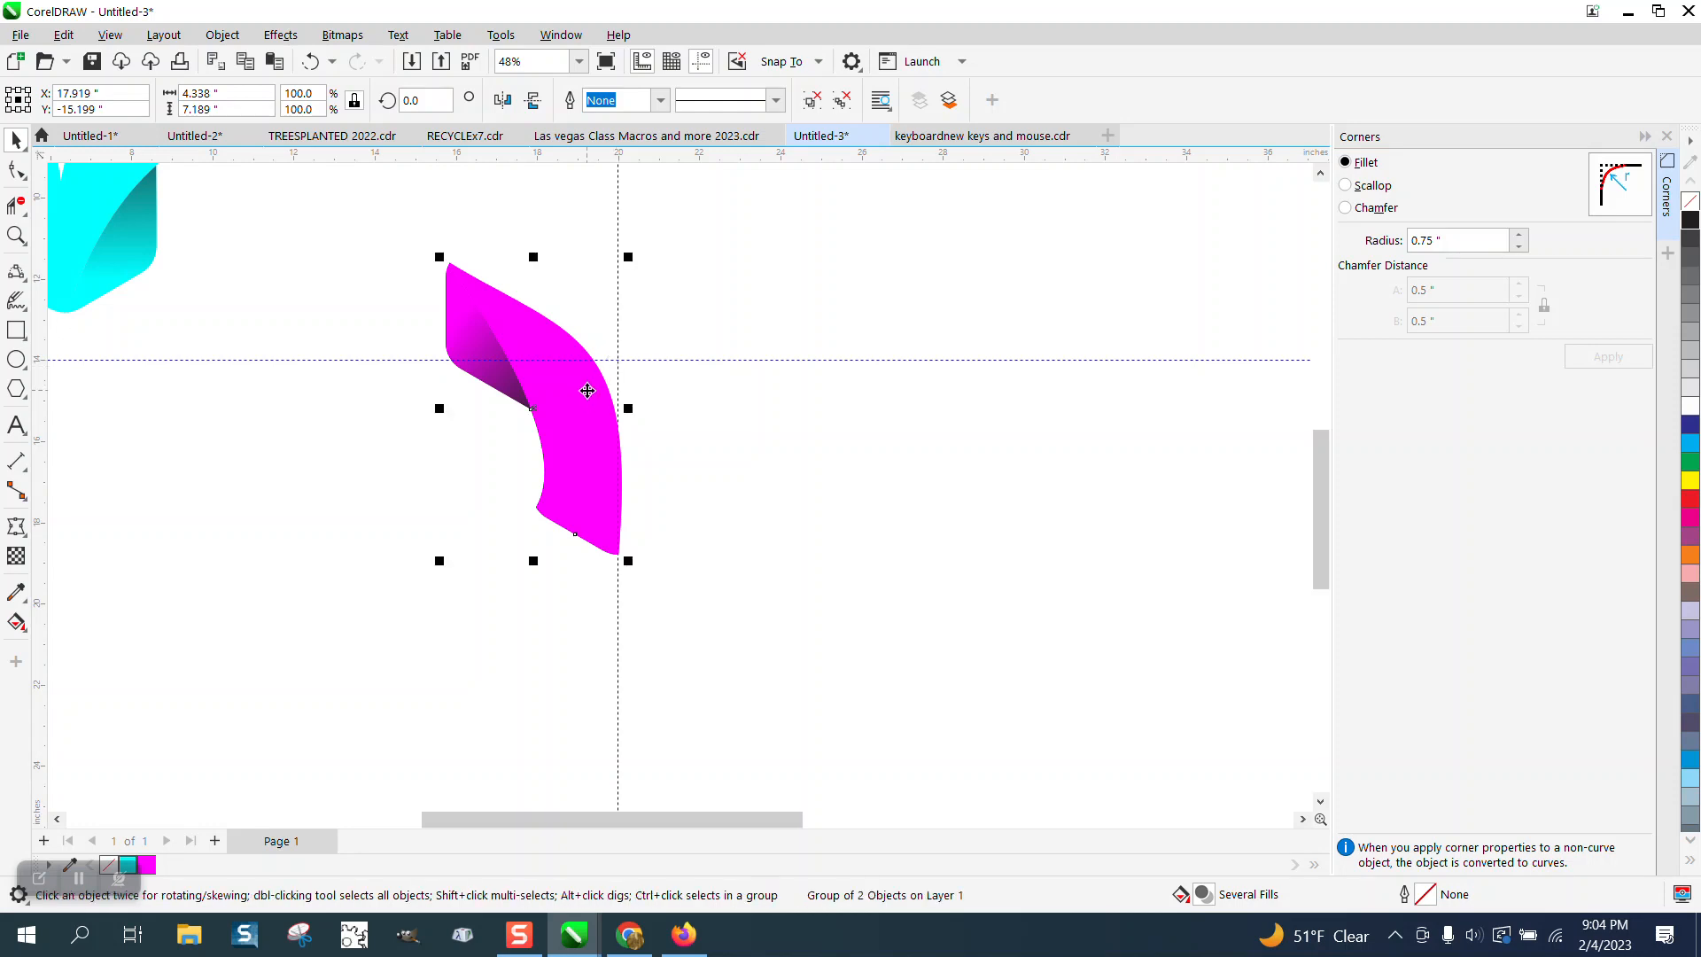
click(581, 391)
click(411, 100)
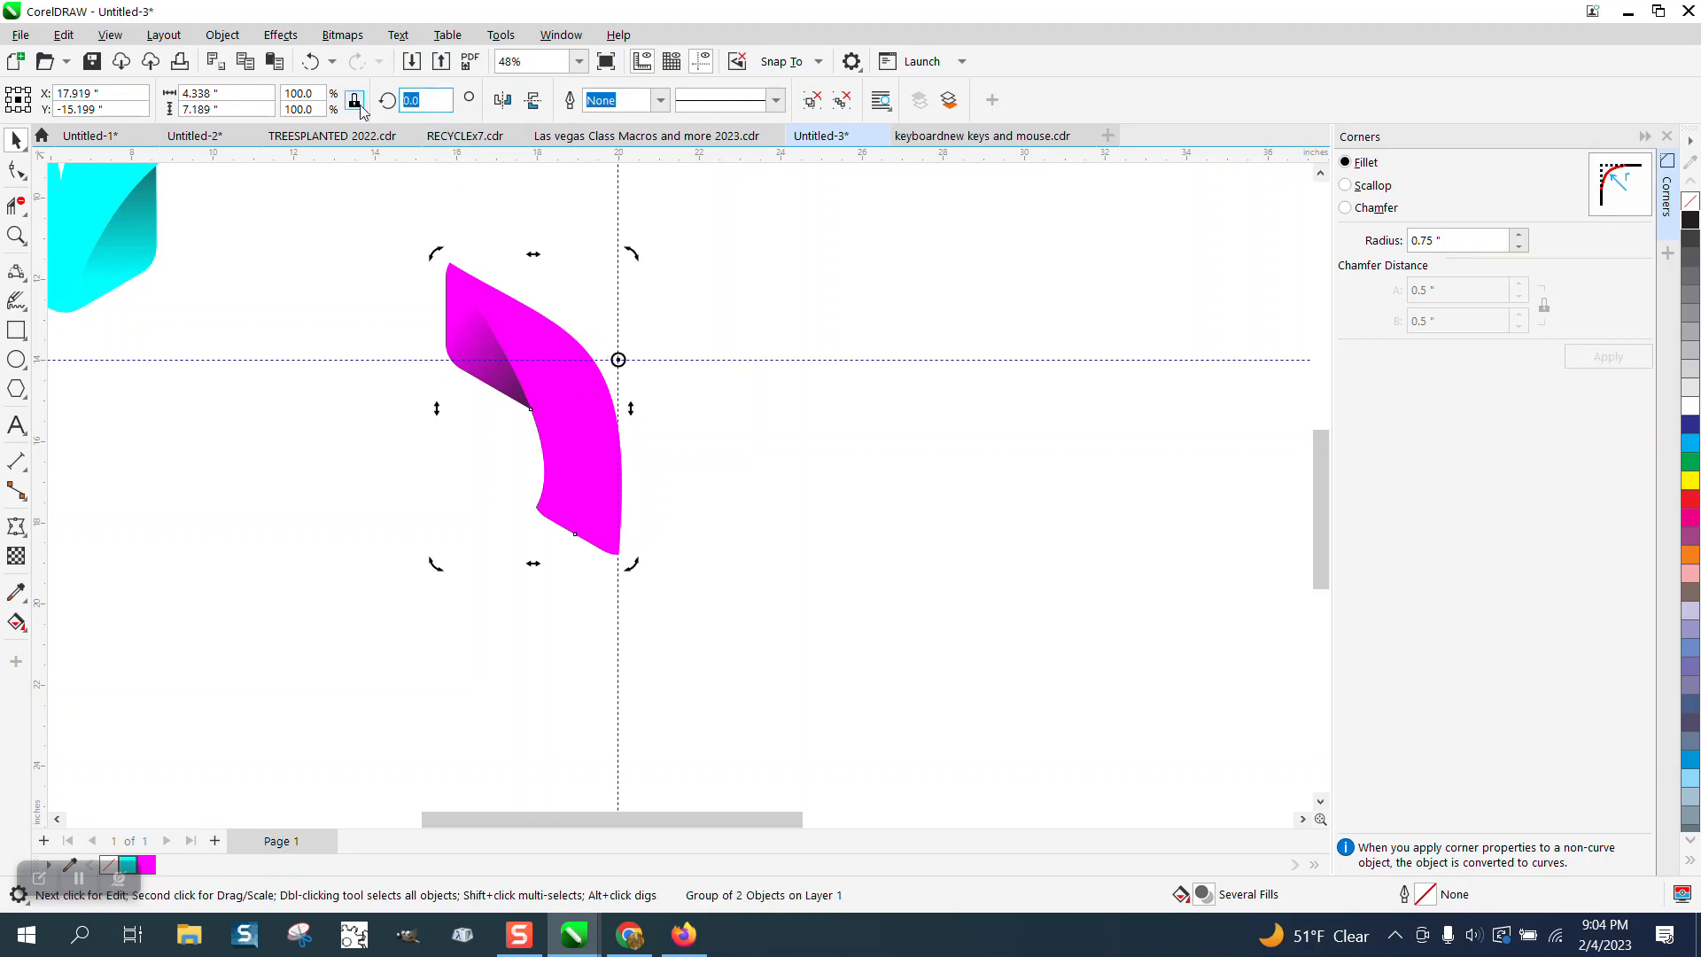
text(120)
key(Return)
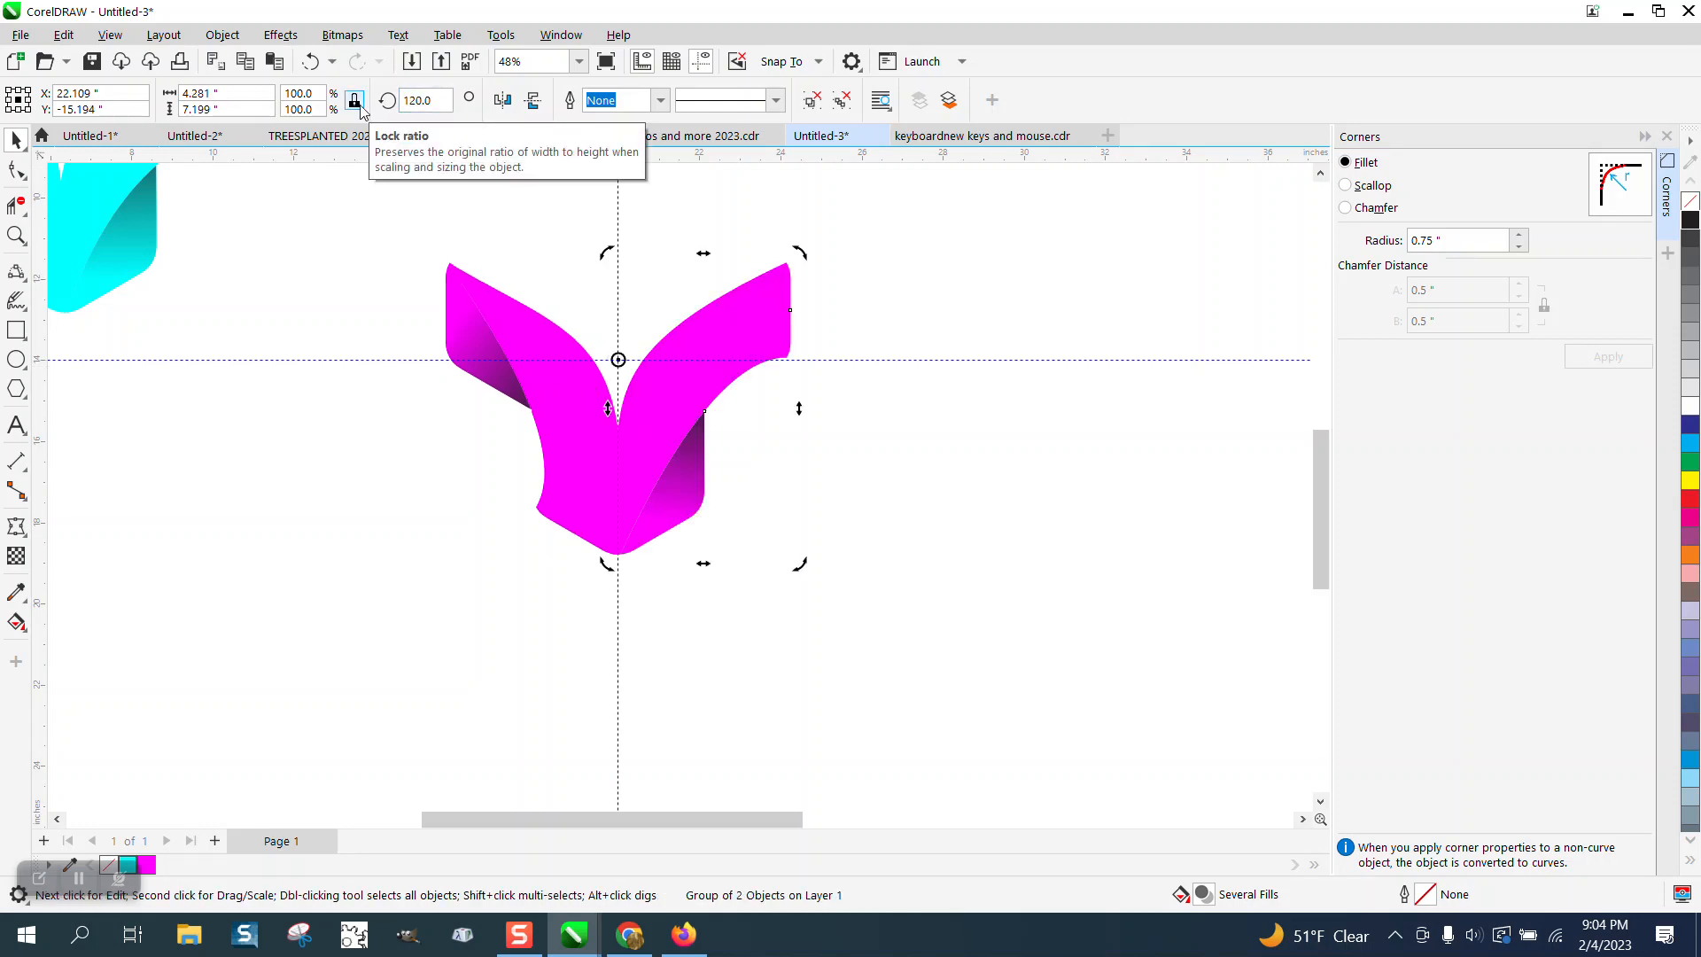
key(ctrl+r)
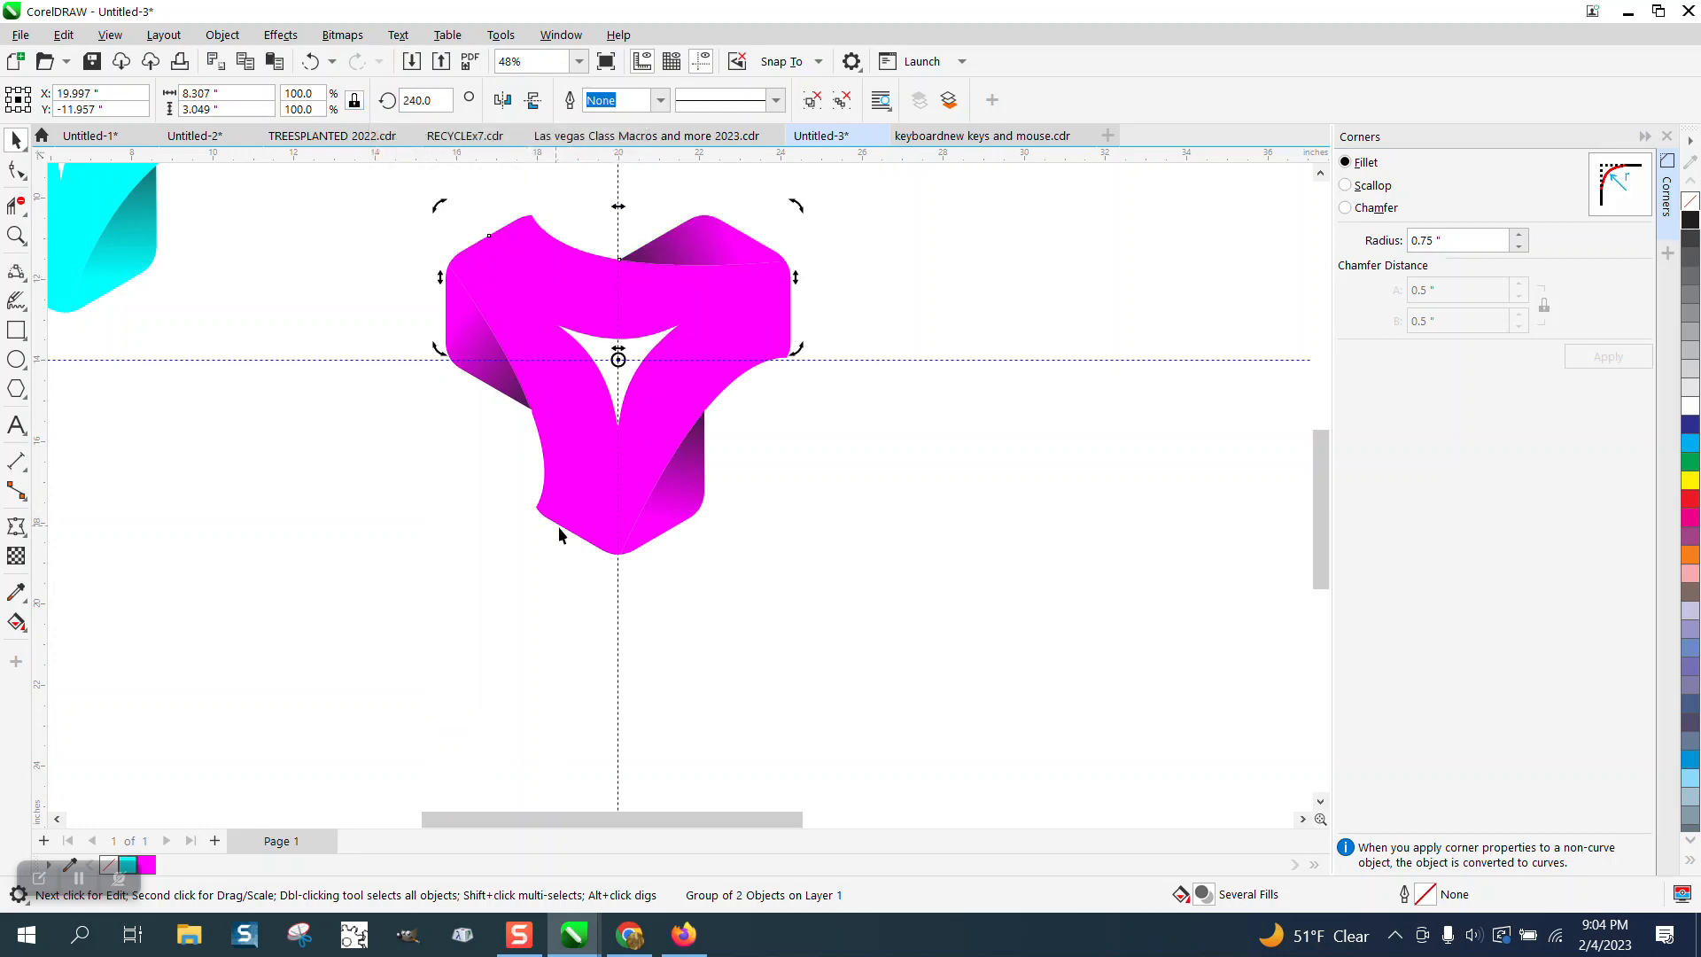
Step: Hide the guidelines around the assembled magenta logo
scroll(561, 532, down, 1)
click(16, 234)
drag(594, 498, 739, 596)
scroll(407, 467, down, 8)
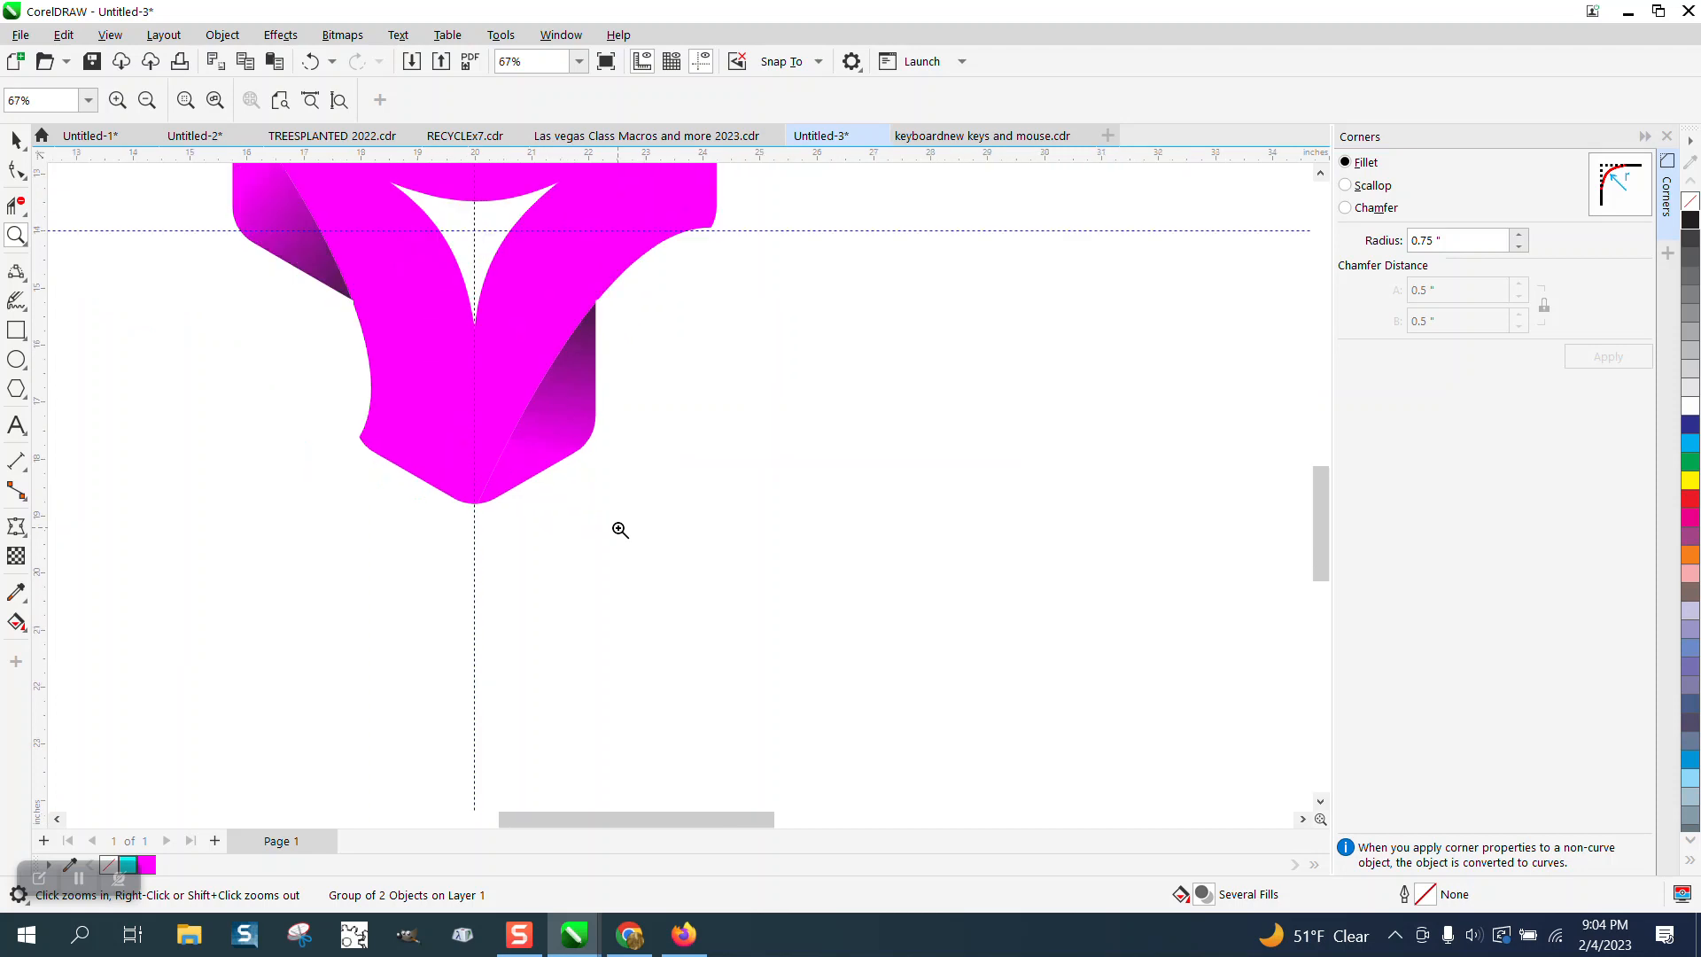
scroll(620, 530, down, 1)
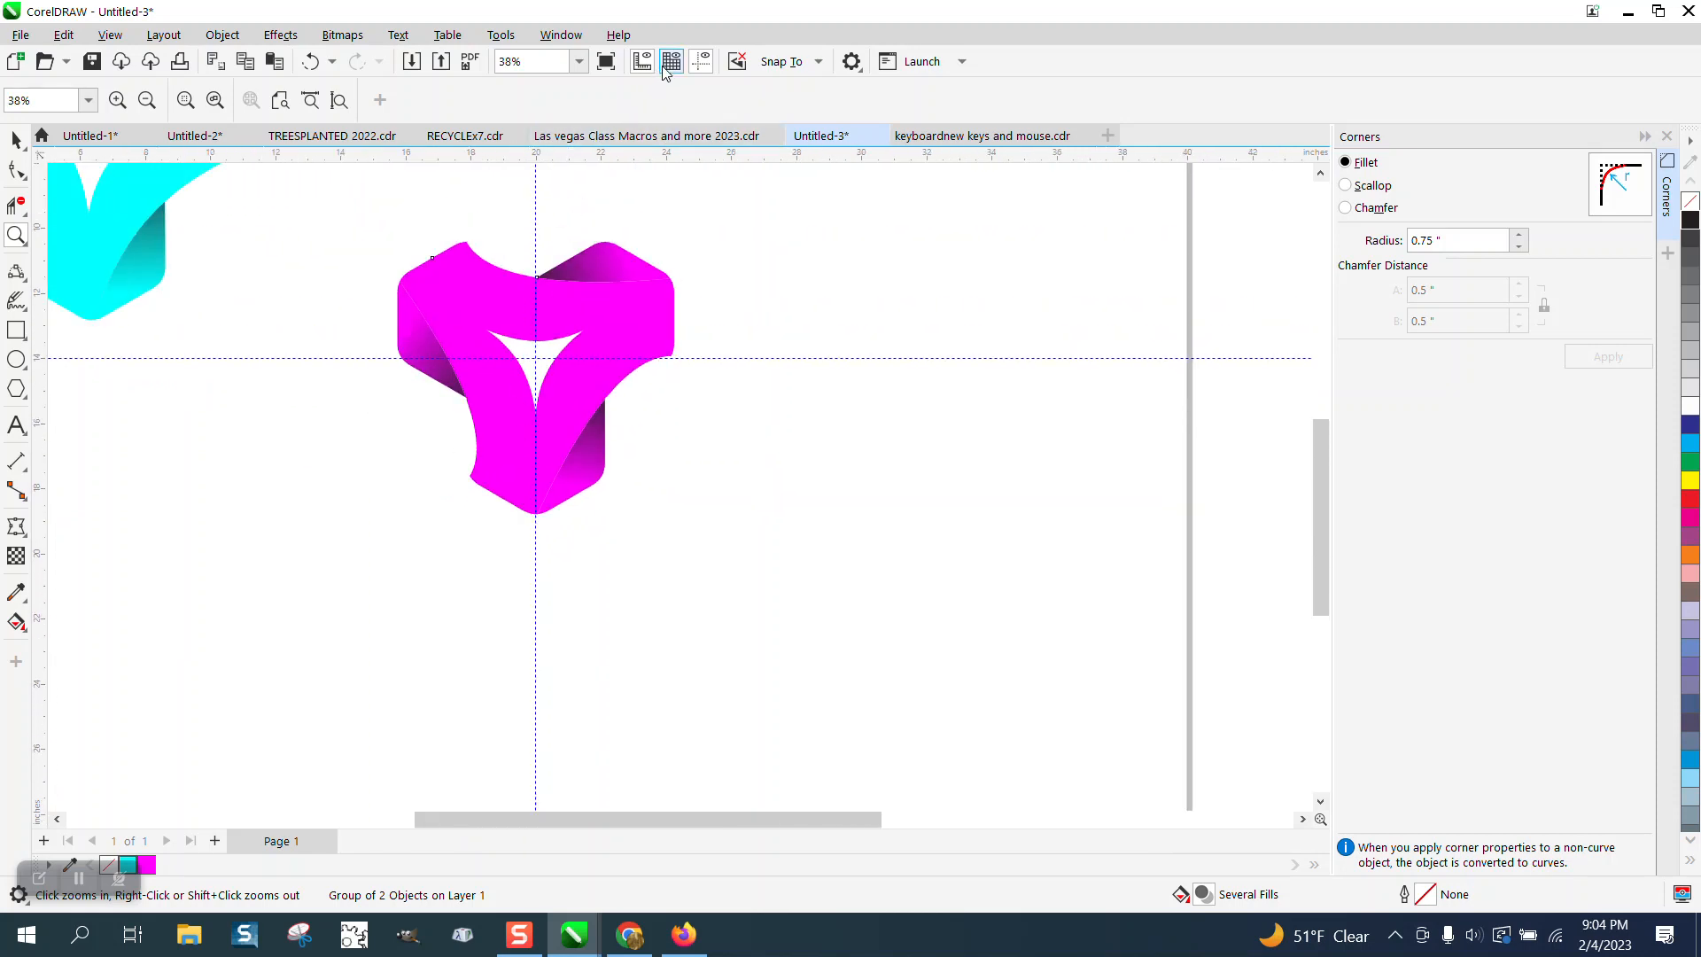
click(702, 64)
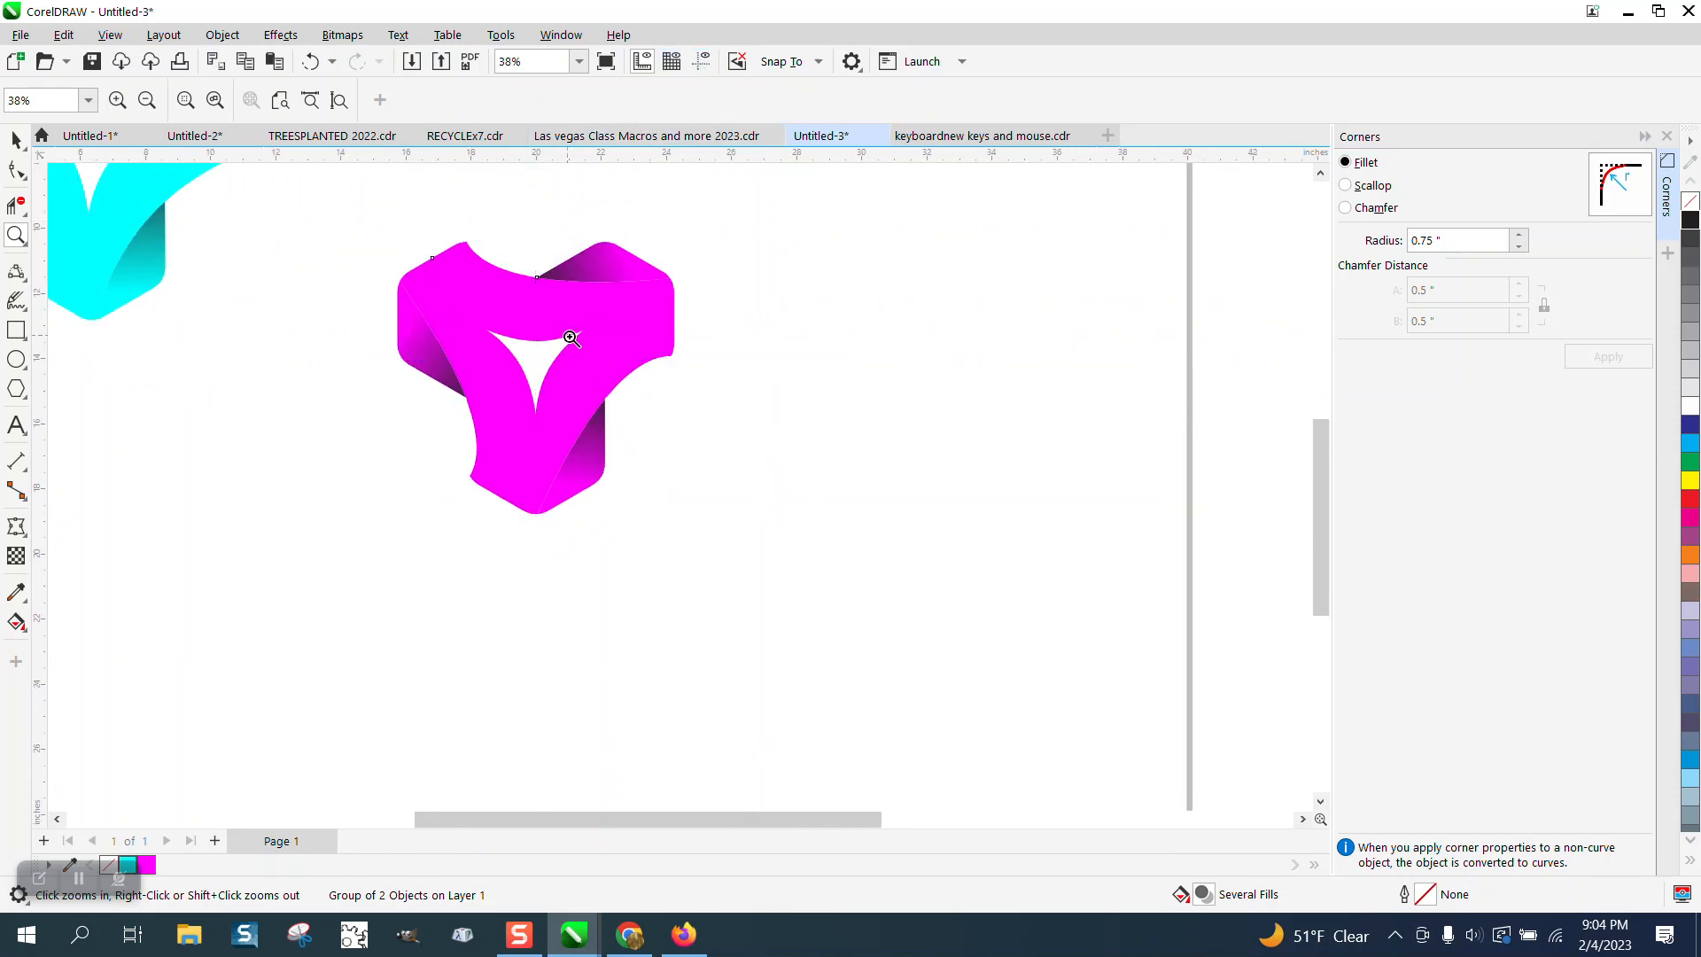
Step: Move the inner band curve's lower end node about 0.2 inches right onto the rounded corner of the outline drawing
scroll(353, 355, down, 2)
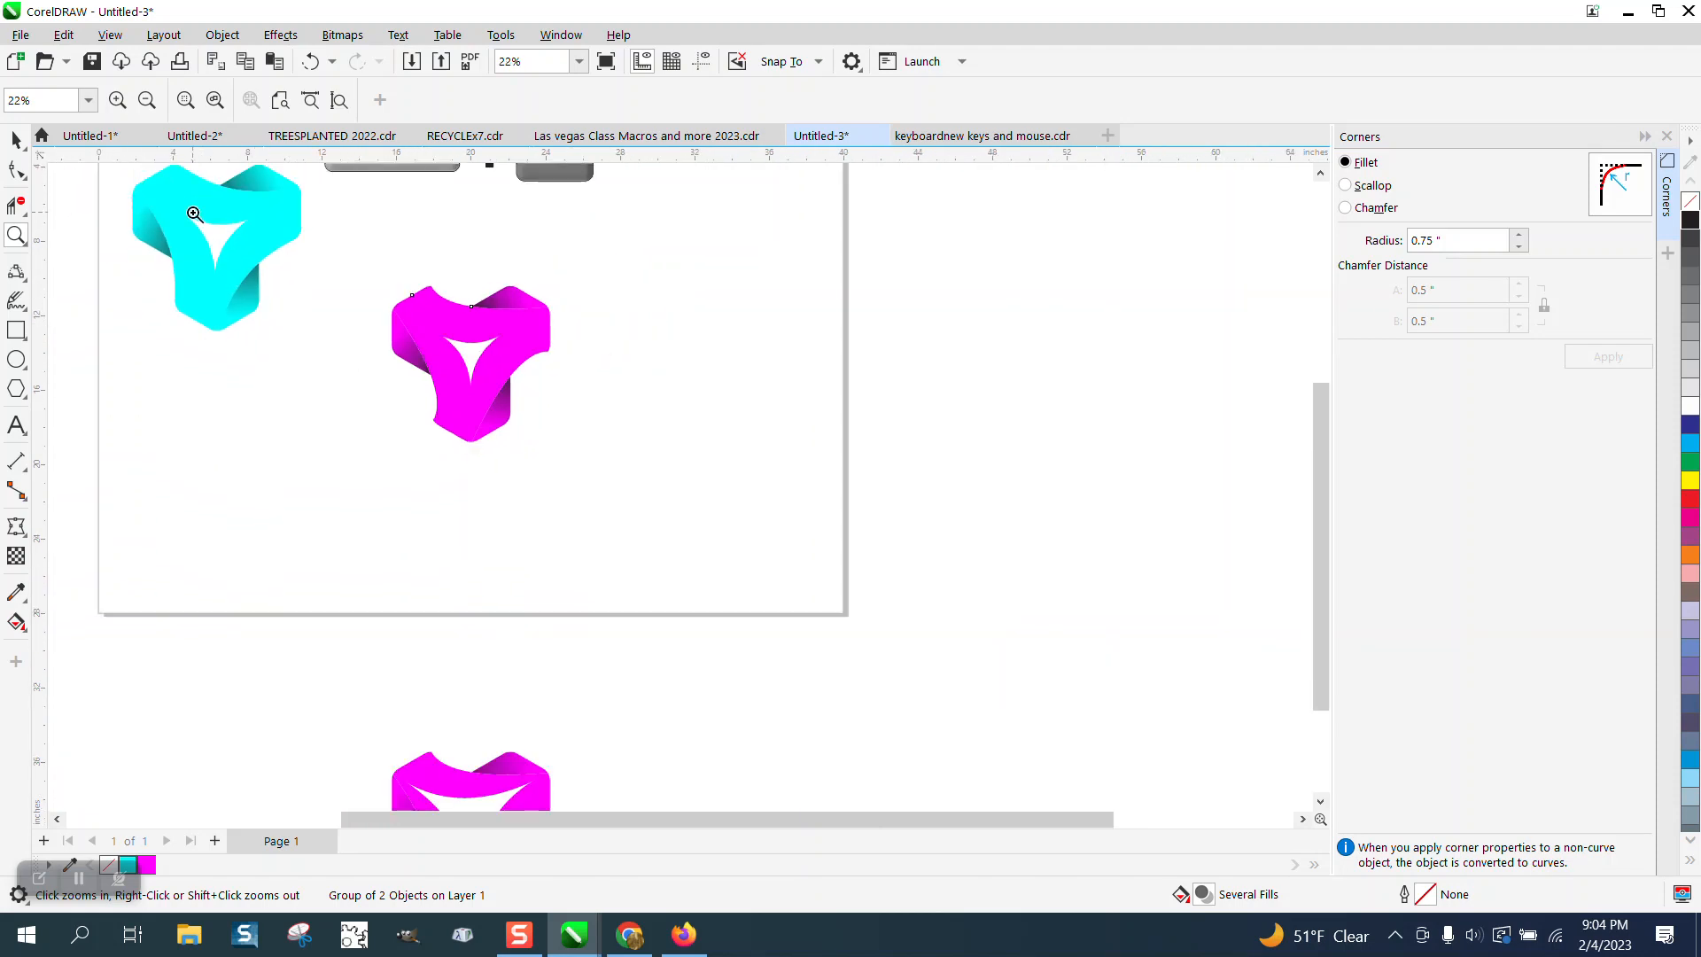
drag(409, 289, 504, 306)
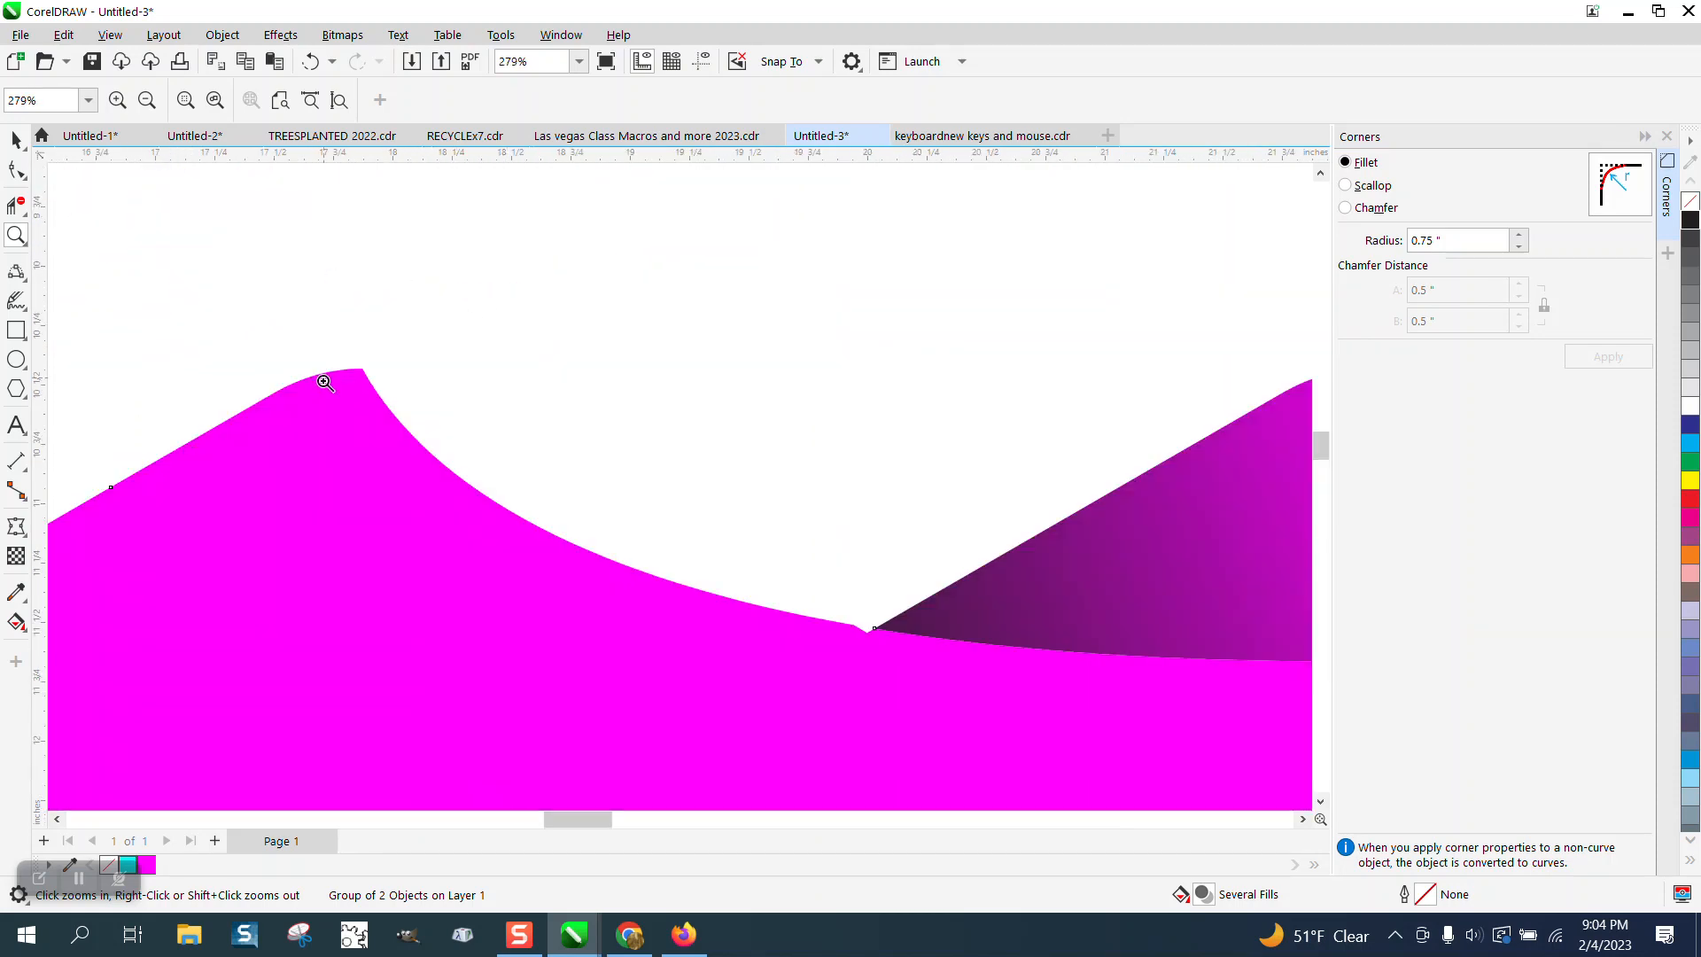
scroll(330, 383, down, 3)
scroll(365, 358, down, 1)
scroll(361, 449, down, 1)
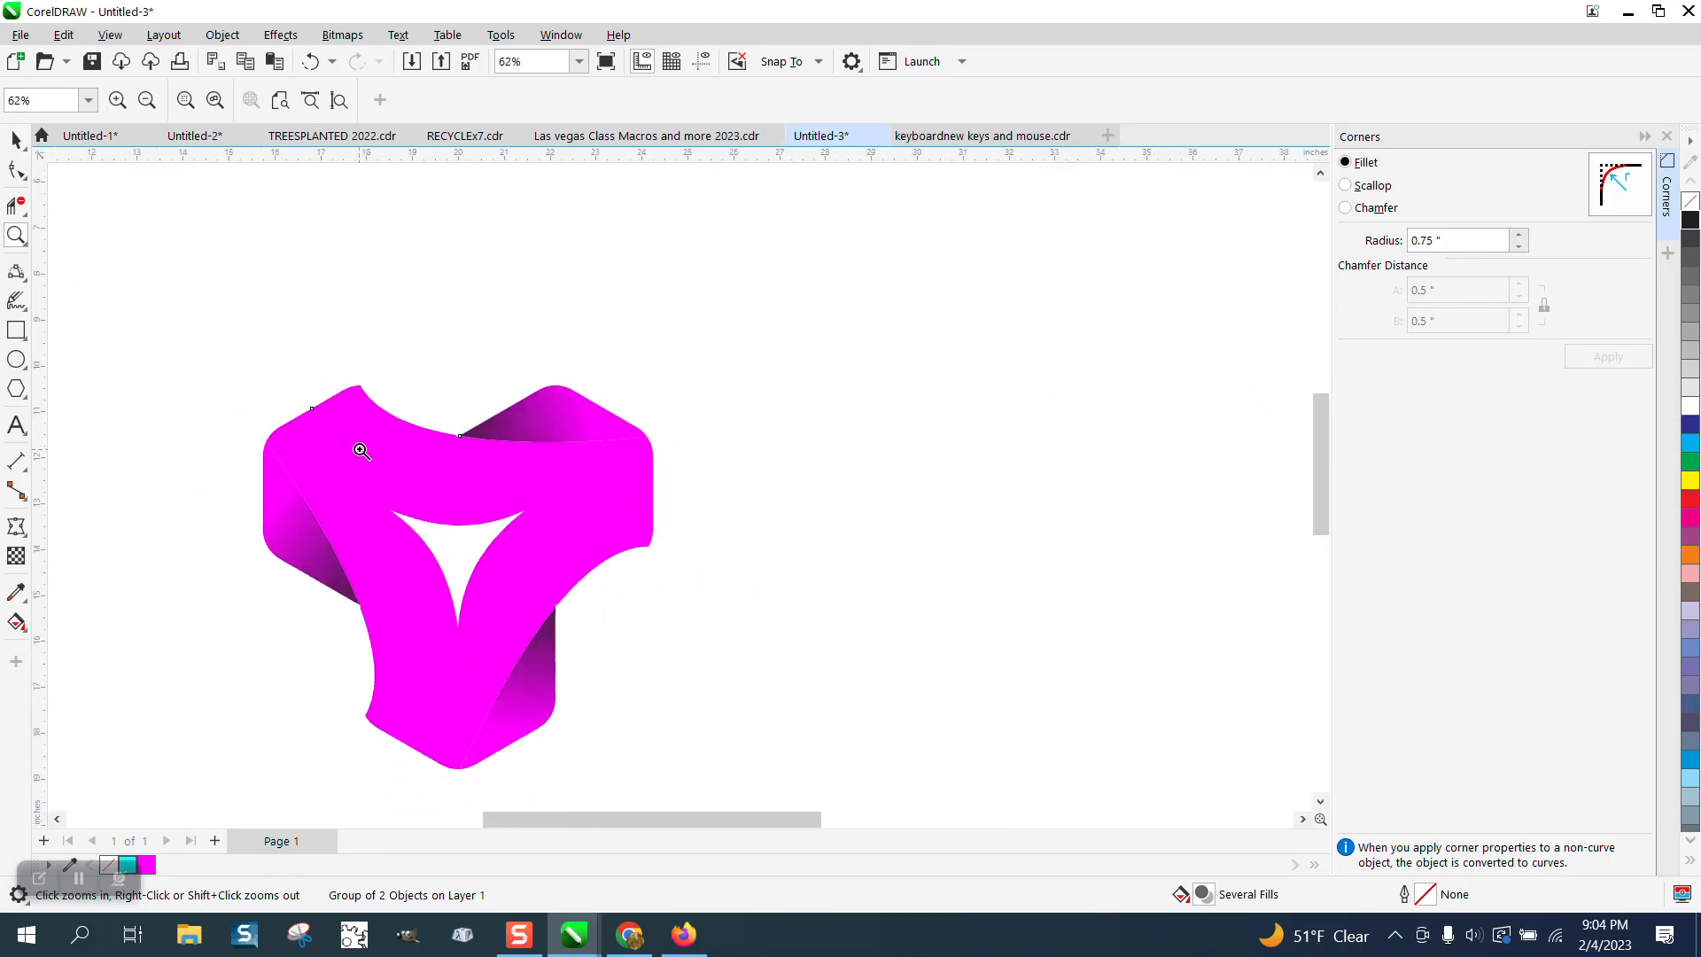
scroll(379, 703, down, 3)
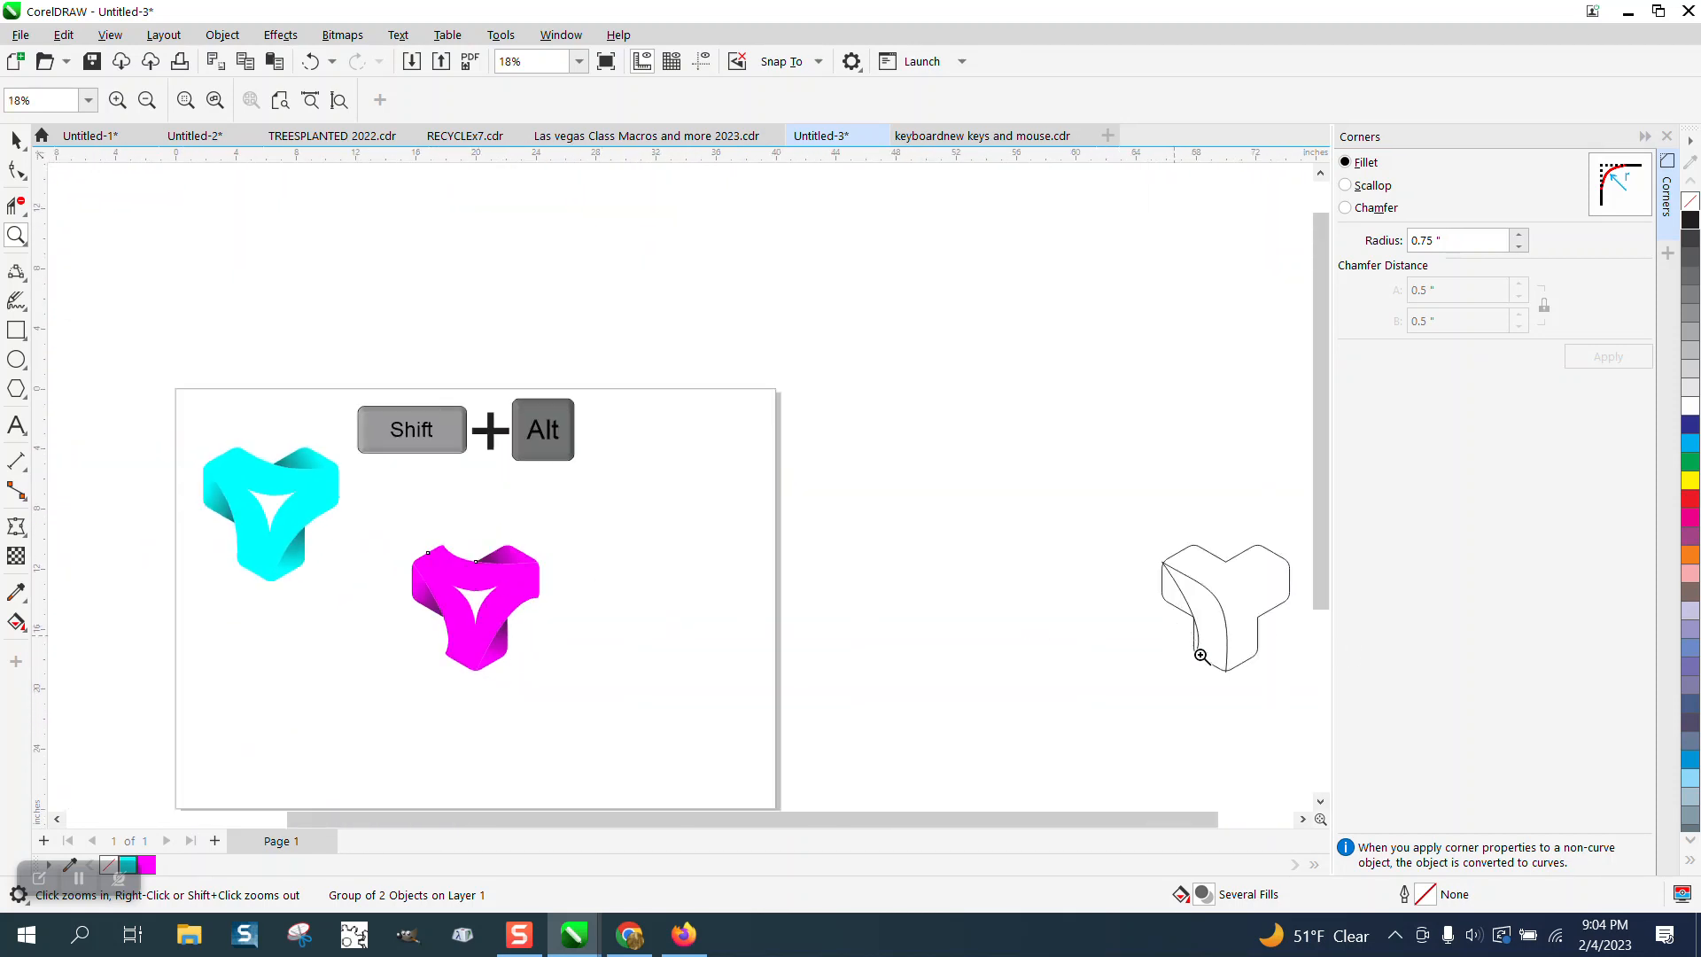
drag(1196, 653, 1233, 675)
key(F10)
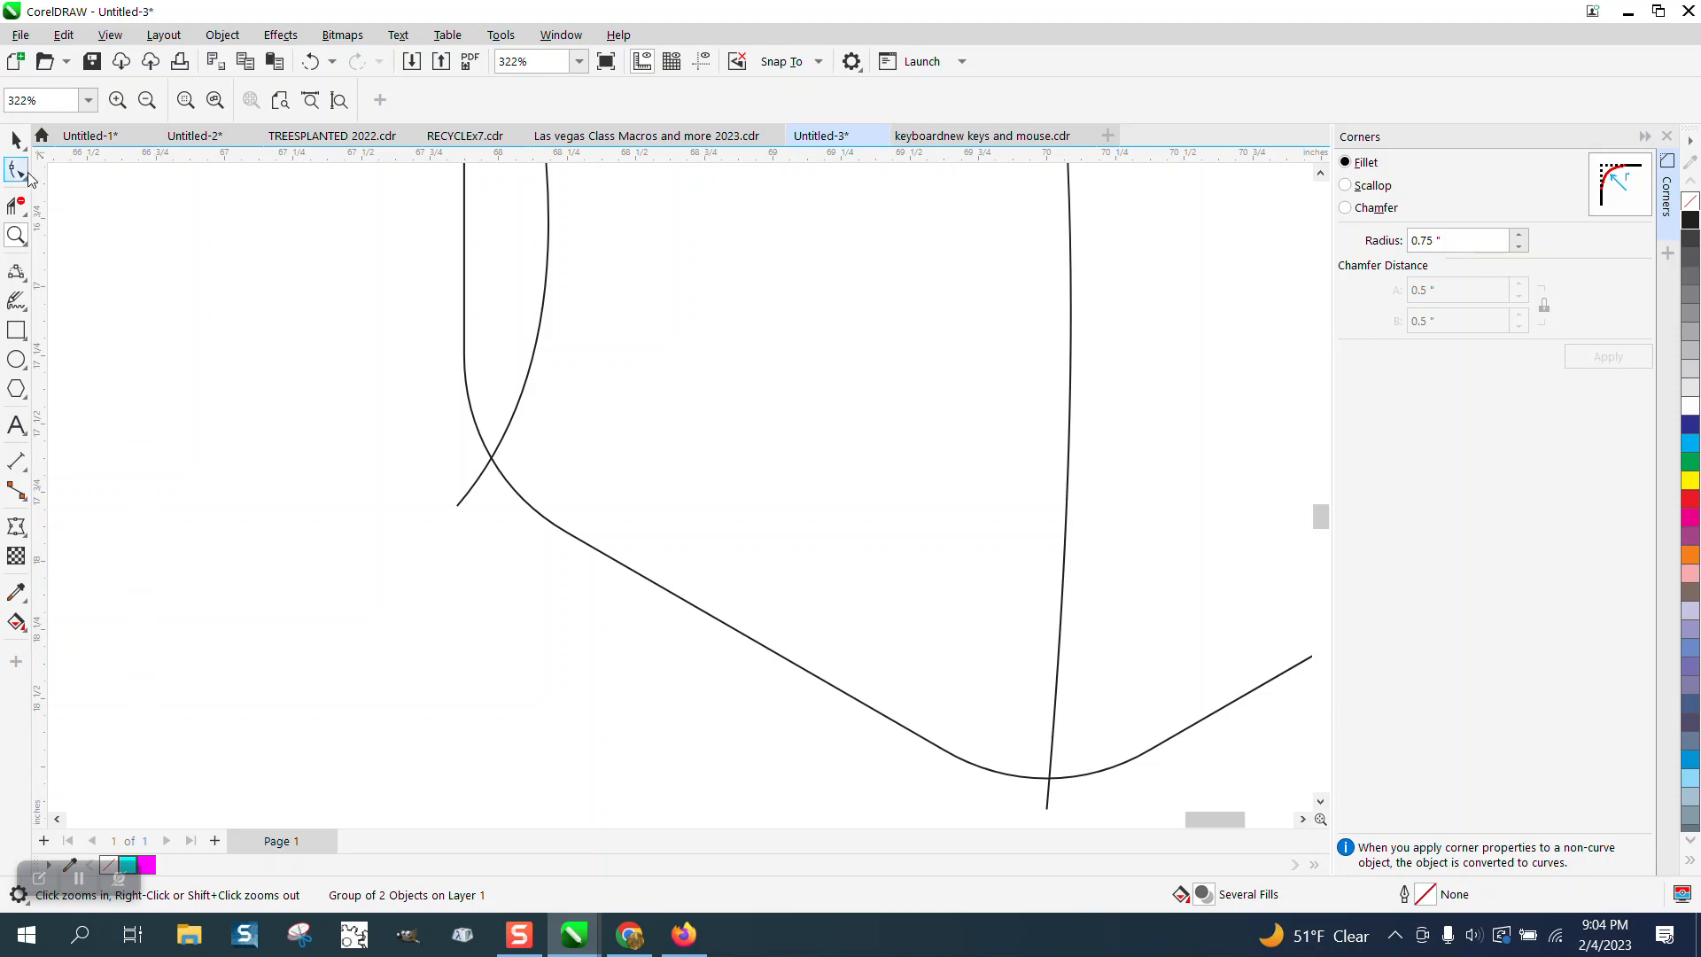
click(456, 505)
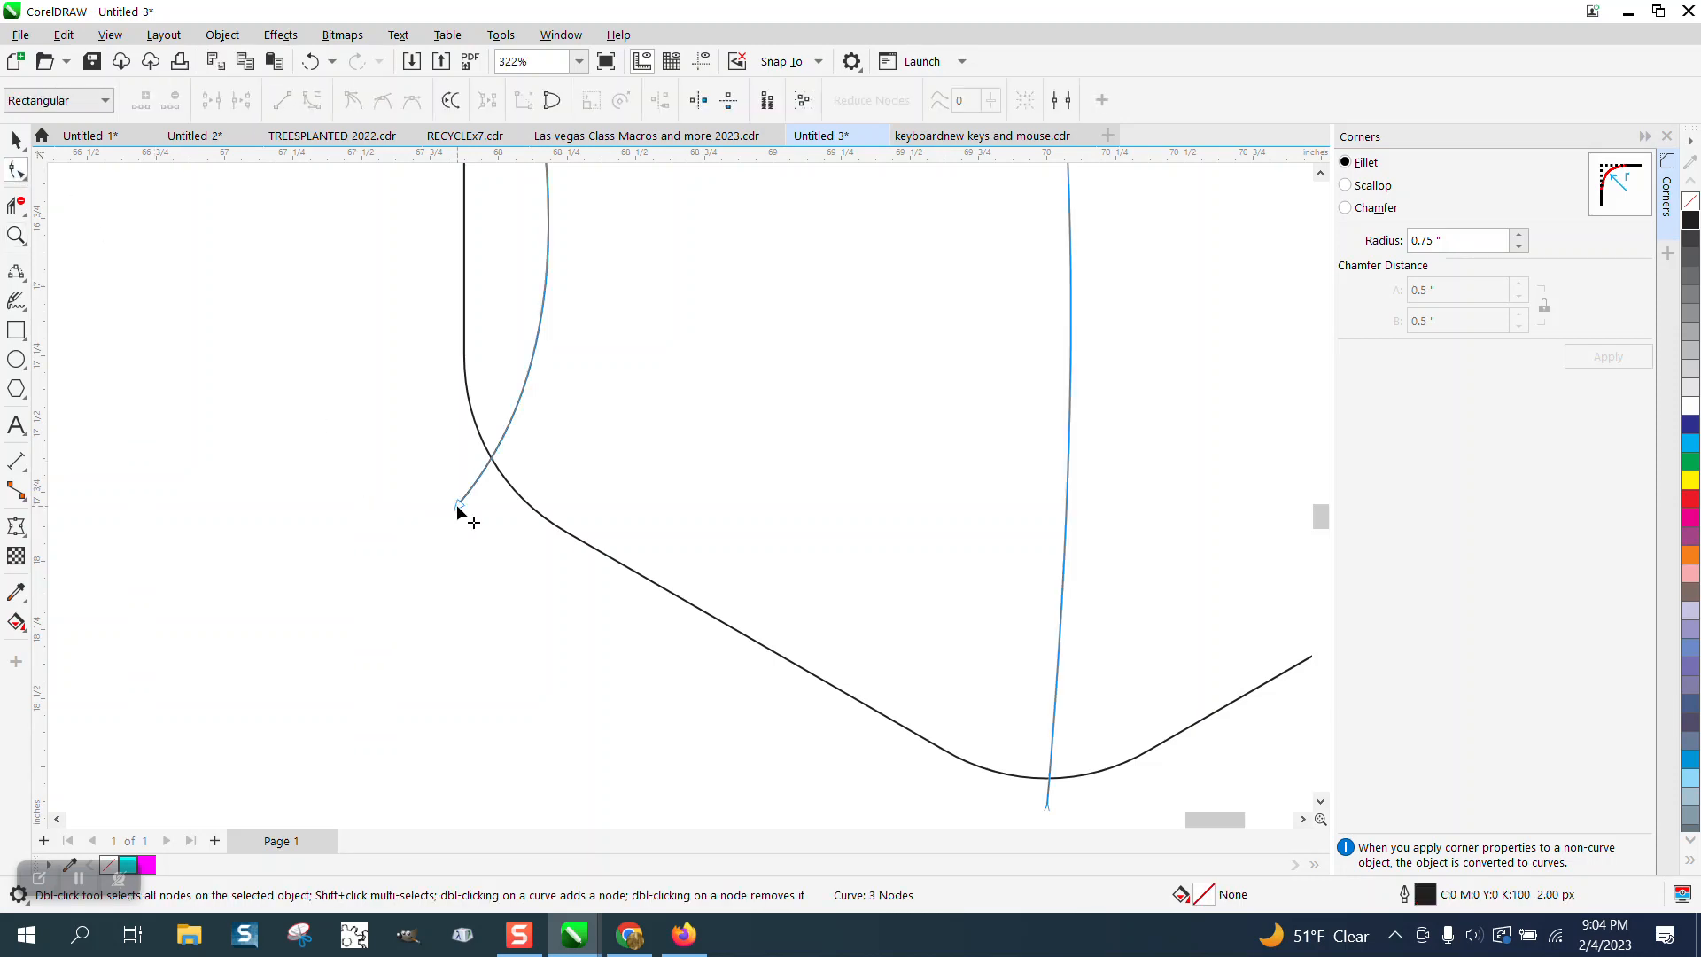
drag(456, 505, 514, 495)
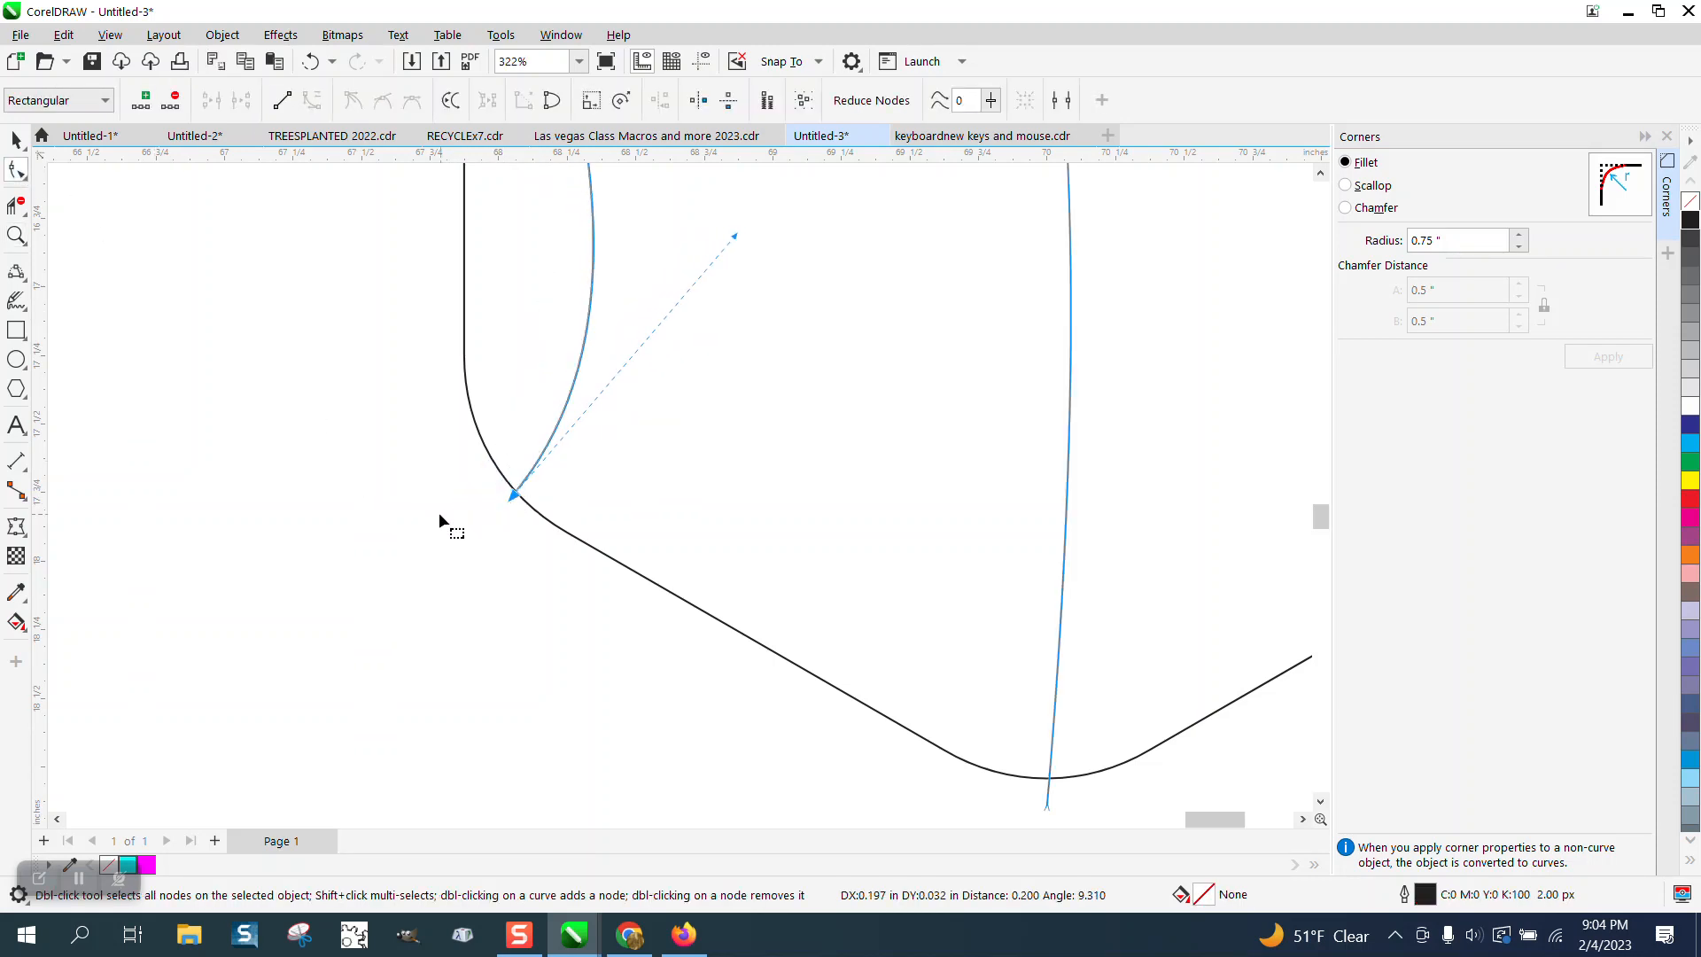
Step: Examine the assembled magenta logo up close, checking its lobe corners, shaded folds and central opening
scroll(438, 512, down, 6)
scroll(762, 558, down, 4)
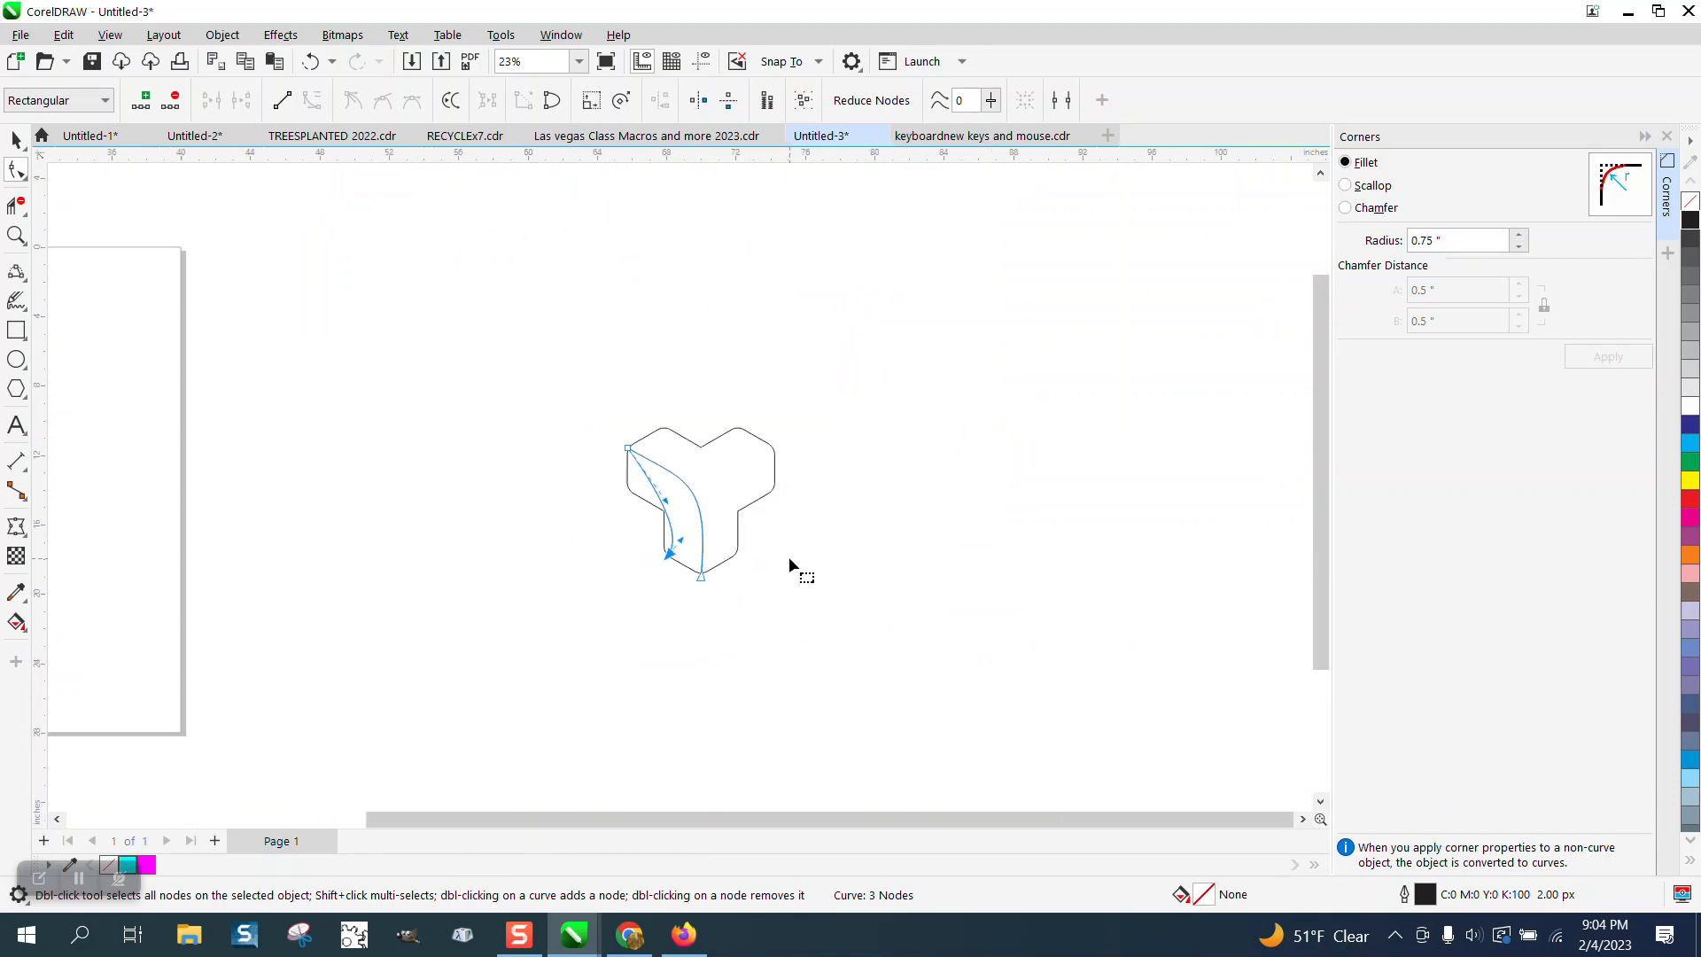
click(16, 235)
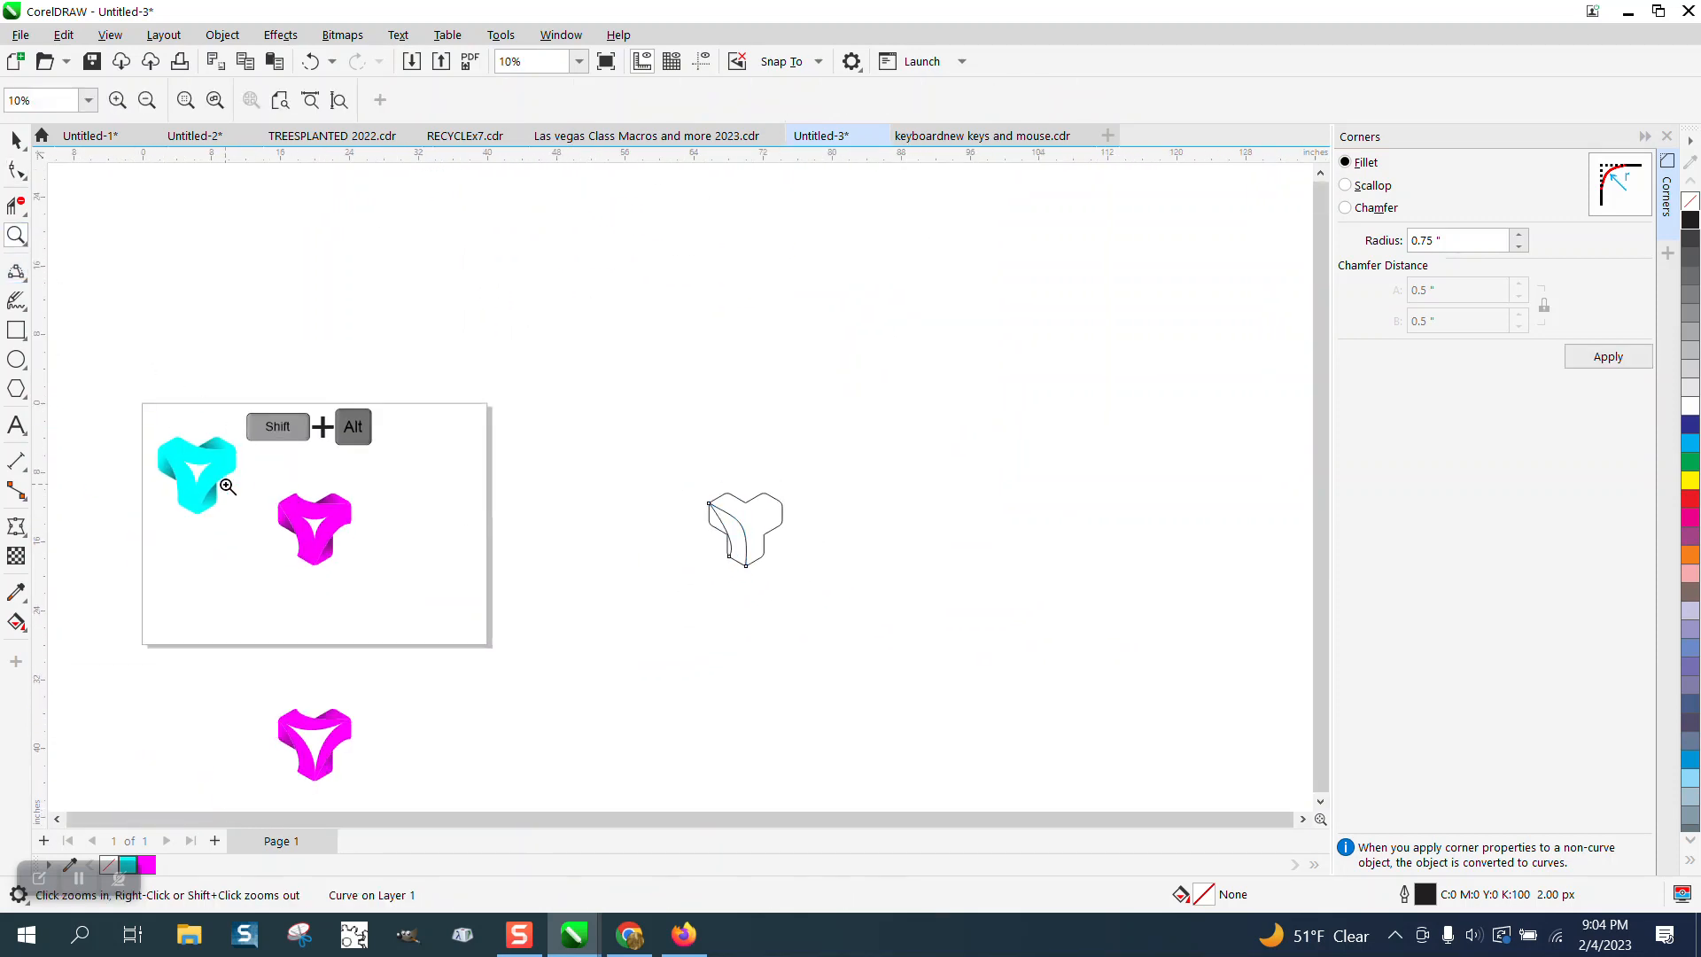
drag(241, 486, 410, 576)
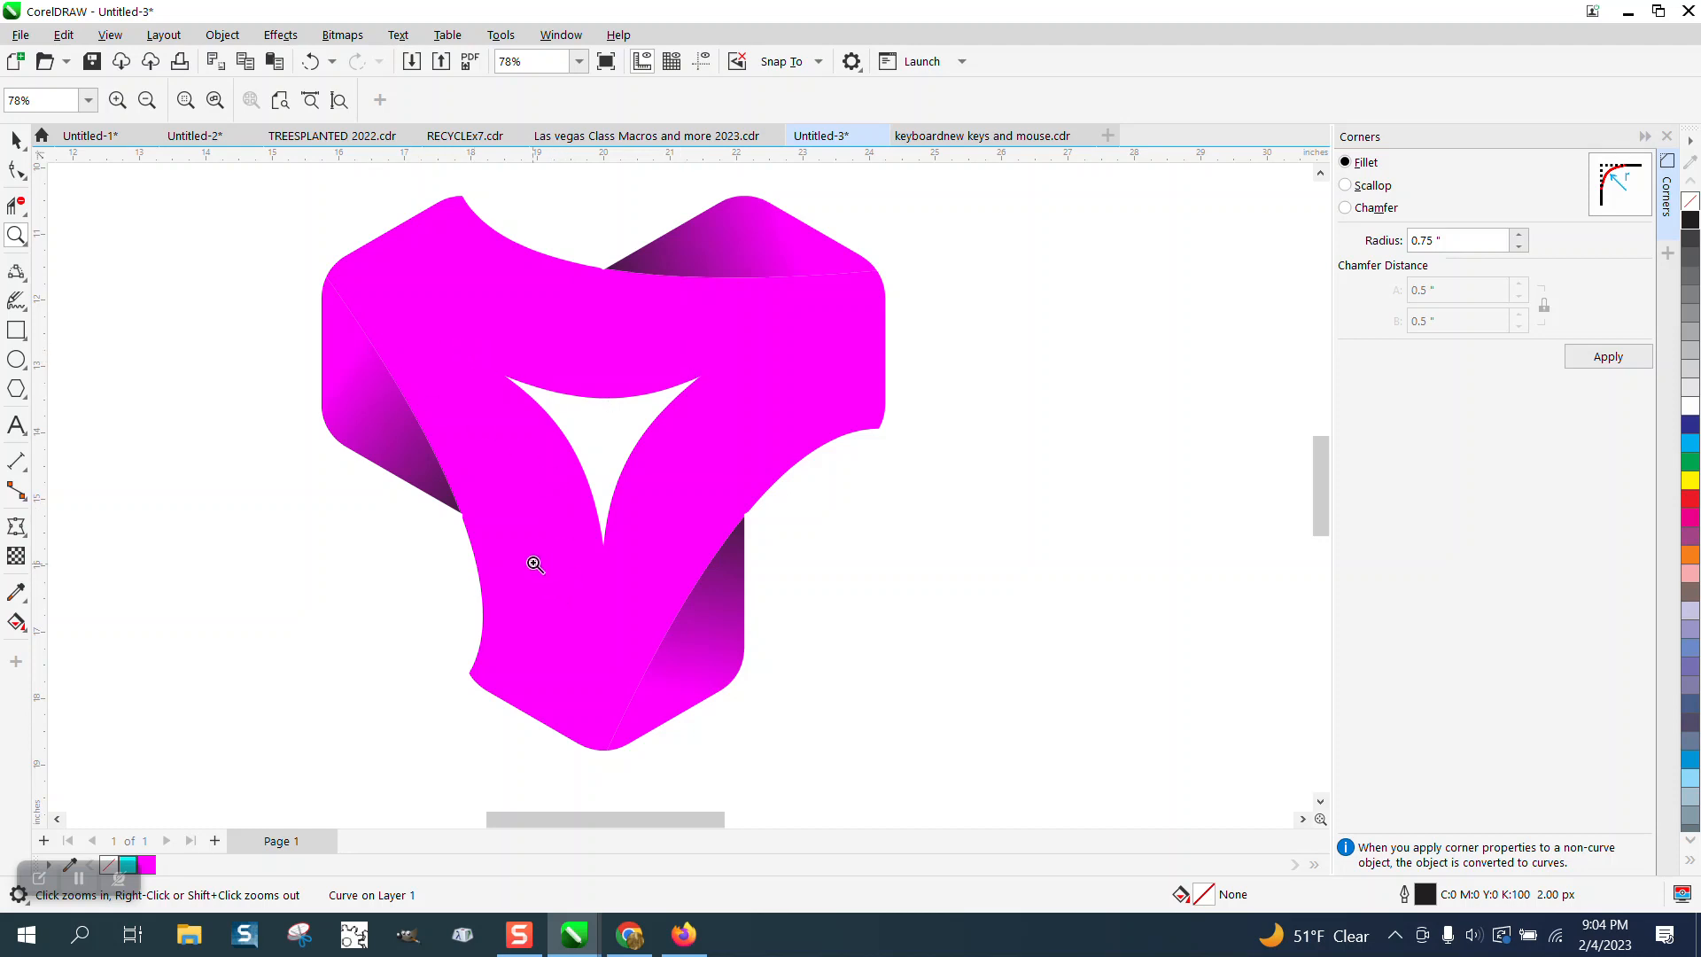
click(16, 139)
scroll(478, 390, down, 2)
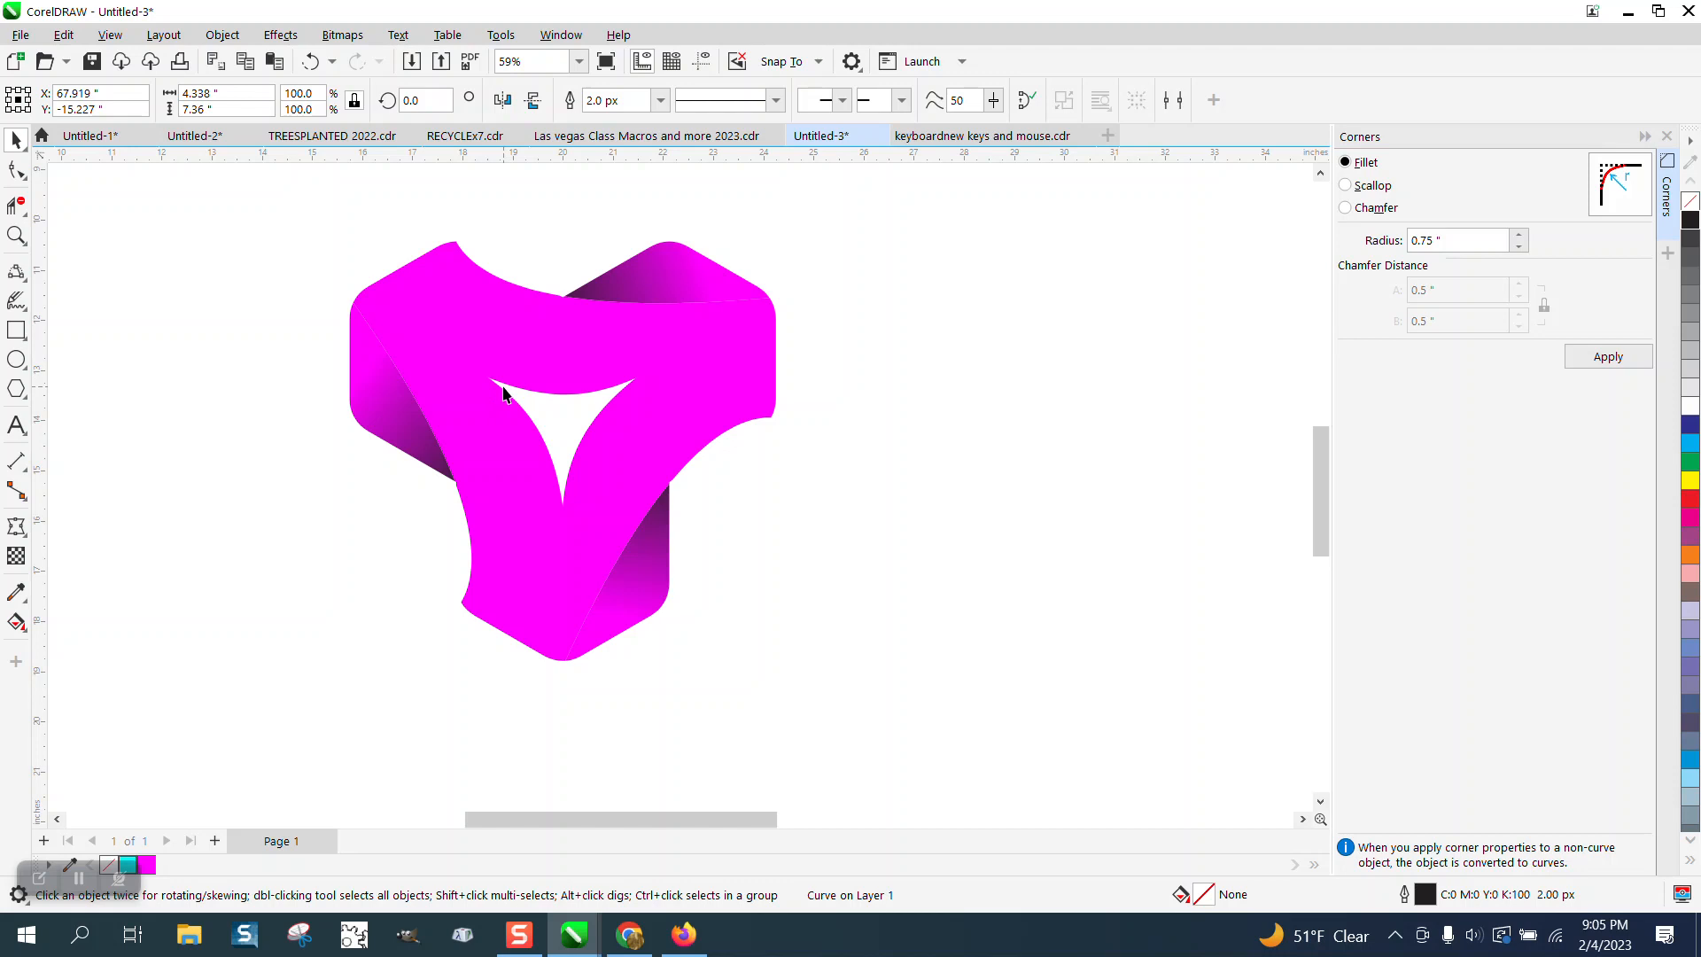
click(16, 235)
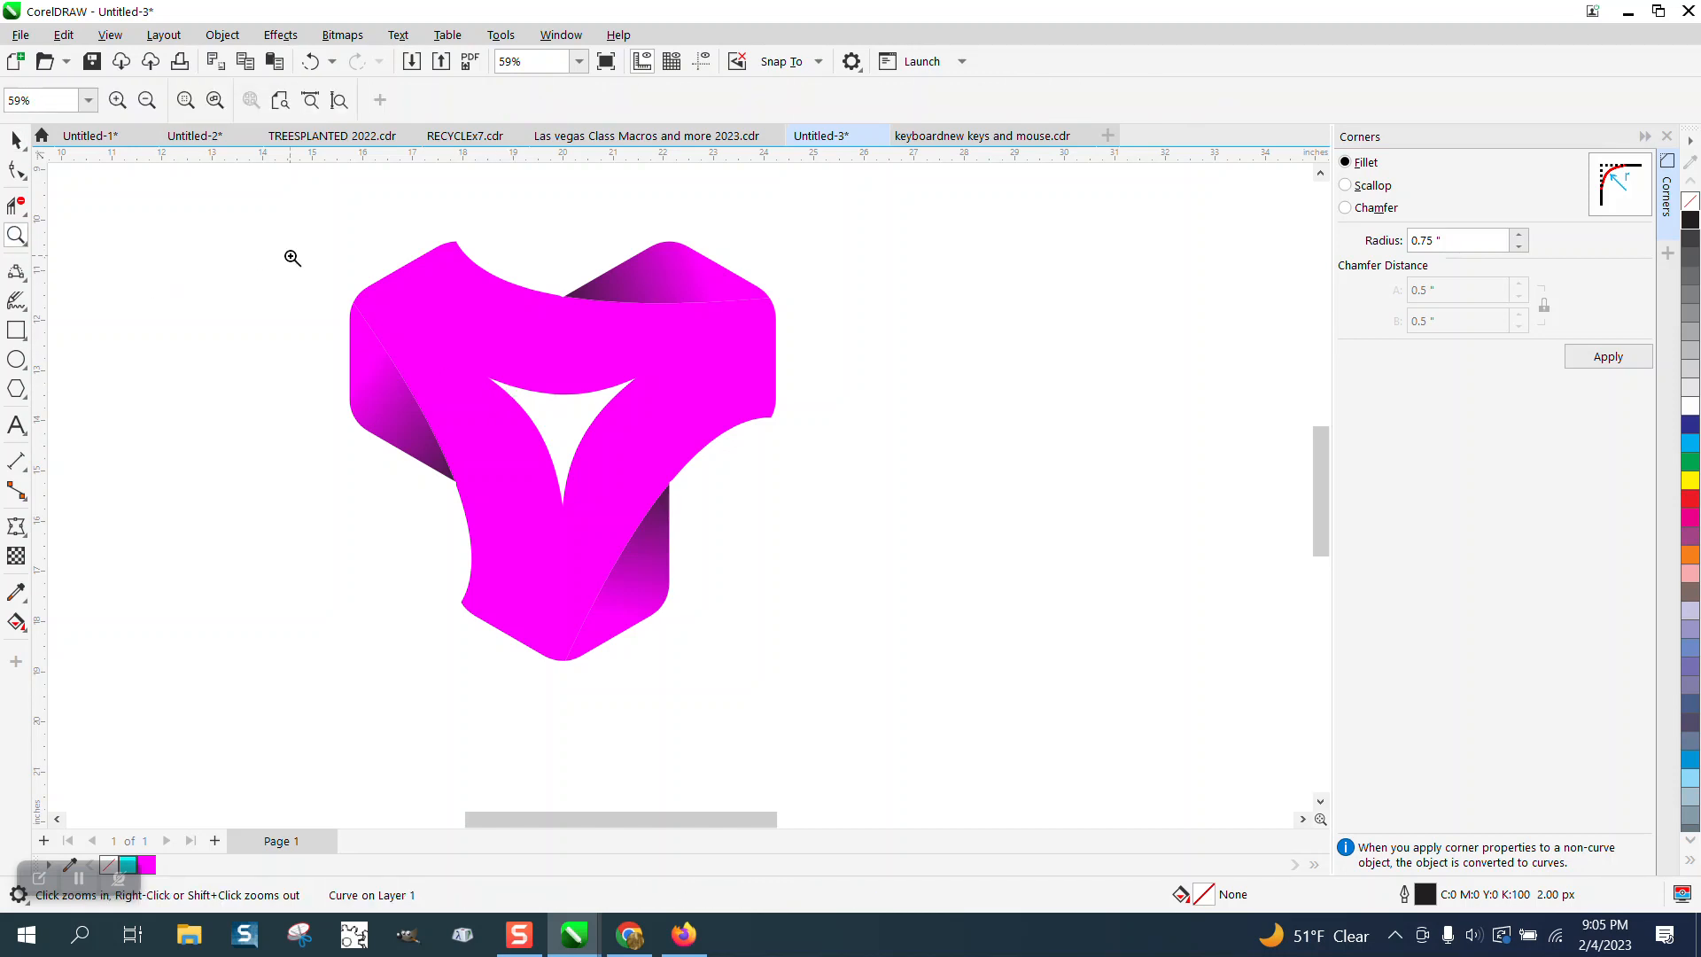
drag(307, 236, 979, 662)
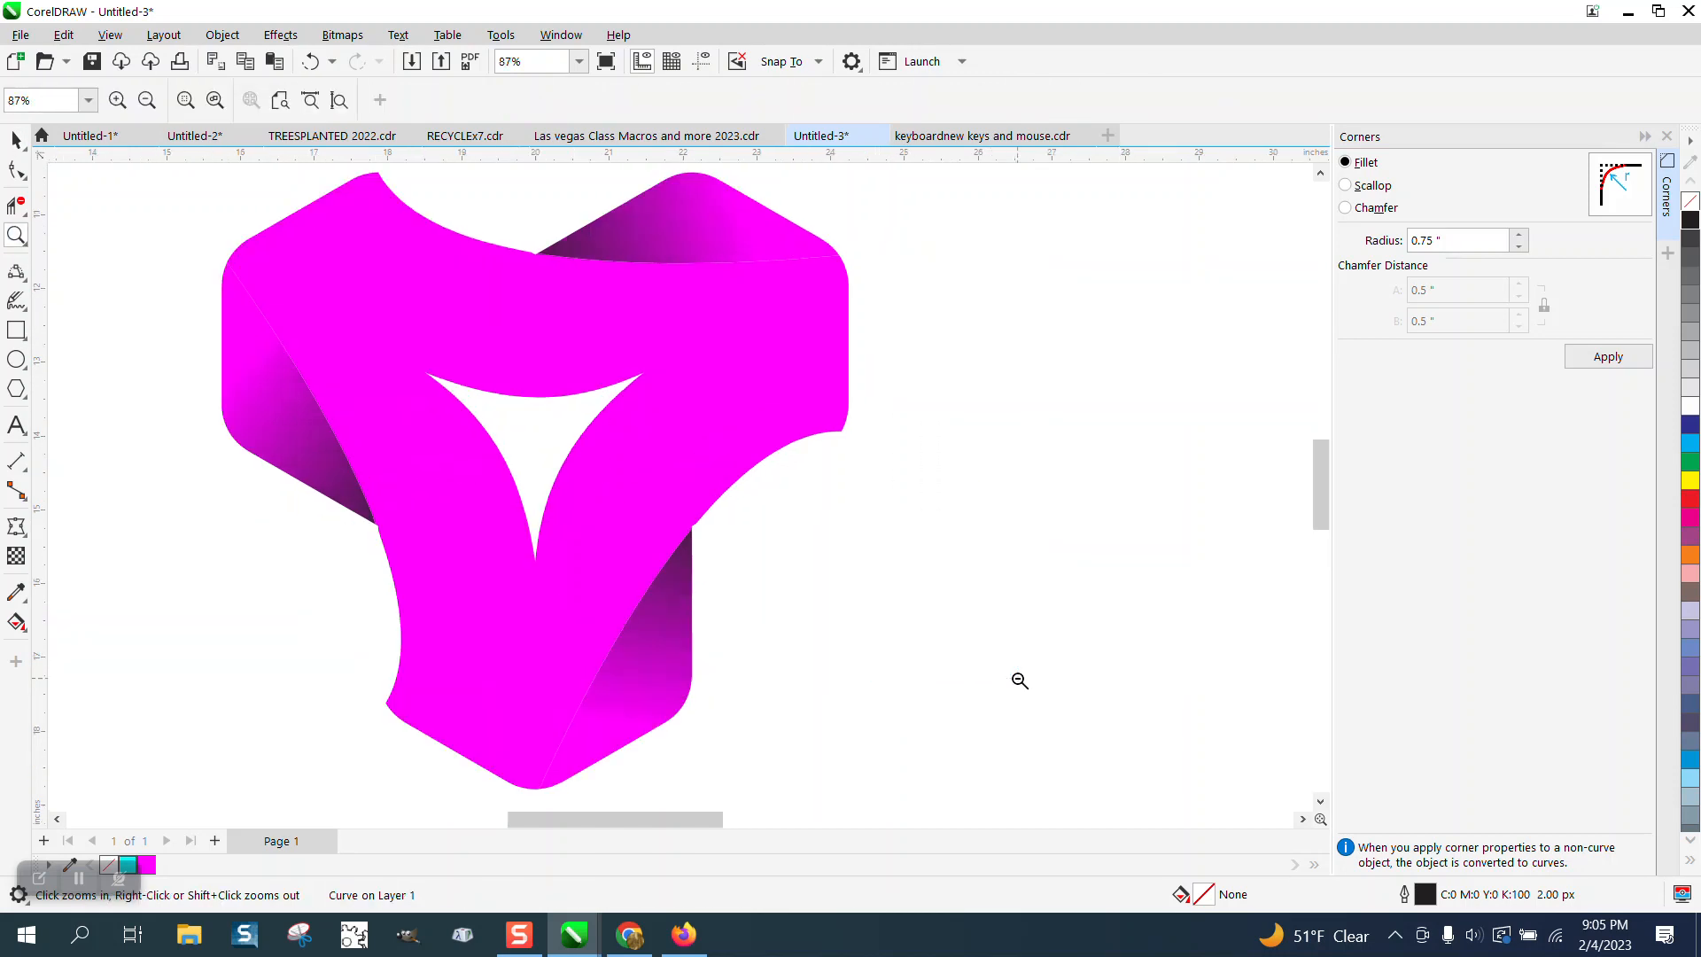